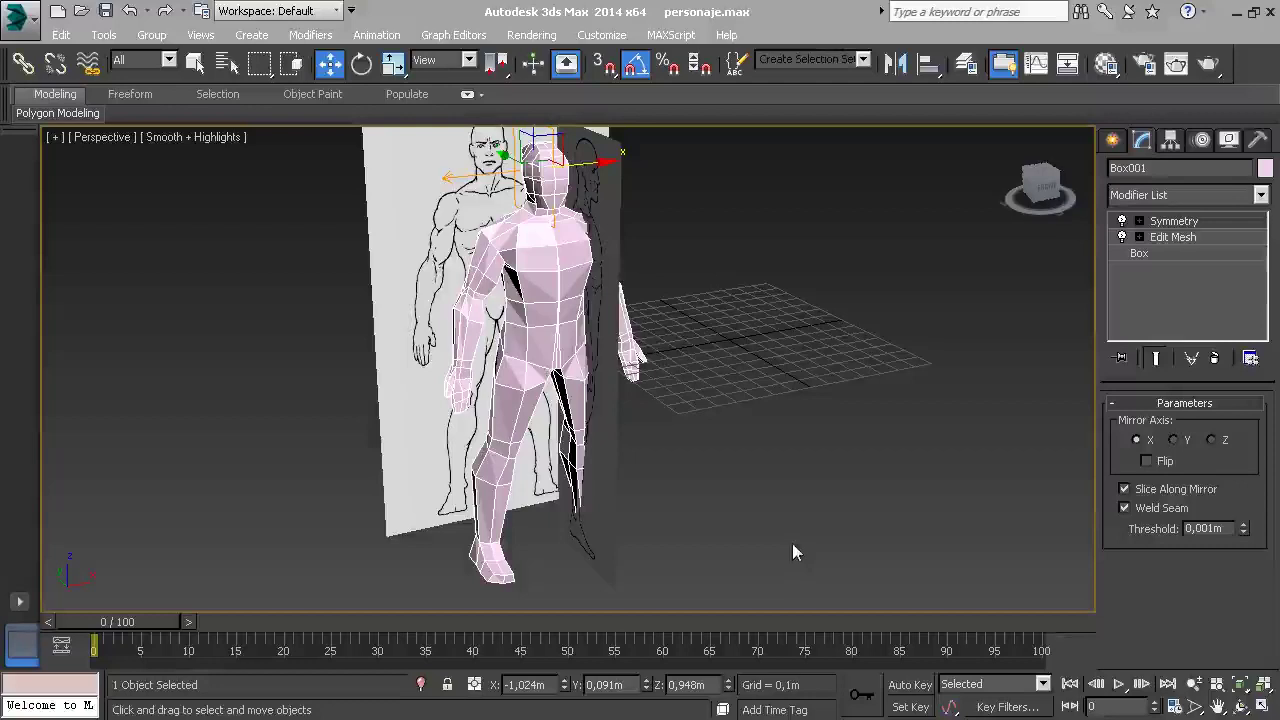
Hide the 'referencias' layer holding the front and side sketches via the Layer Manager.
click(688, 380)
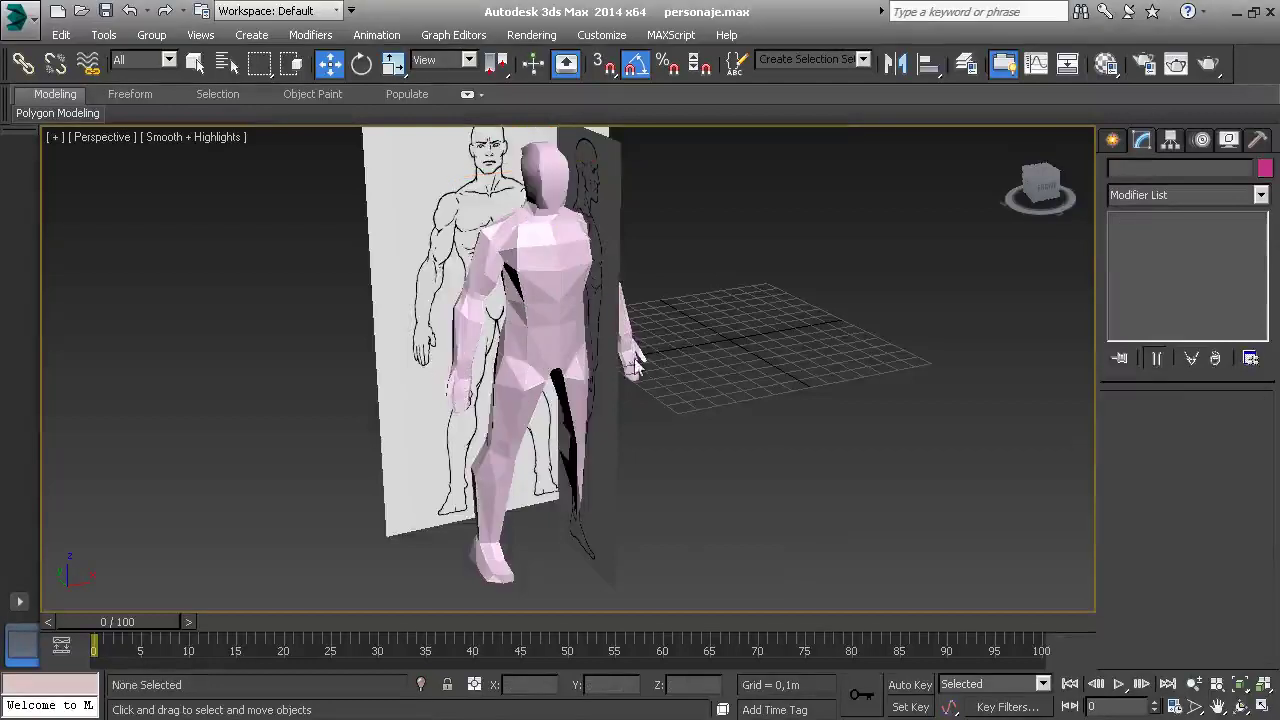
key(ctrl+z)
alt+middle_drag(752, 401, 638, 394)
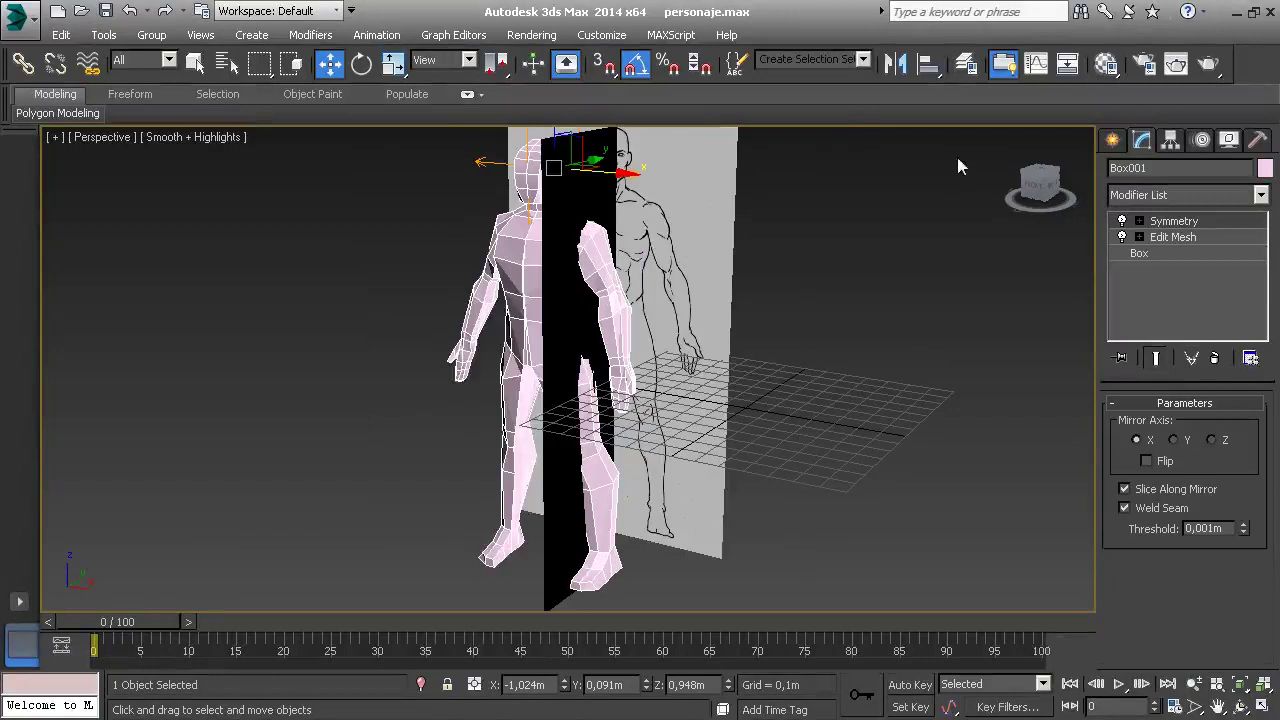
click(962, 66)
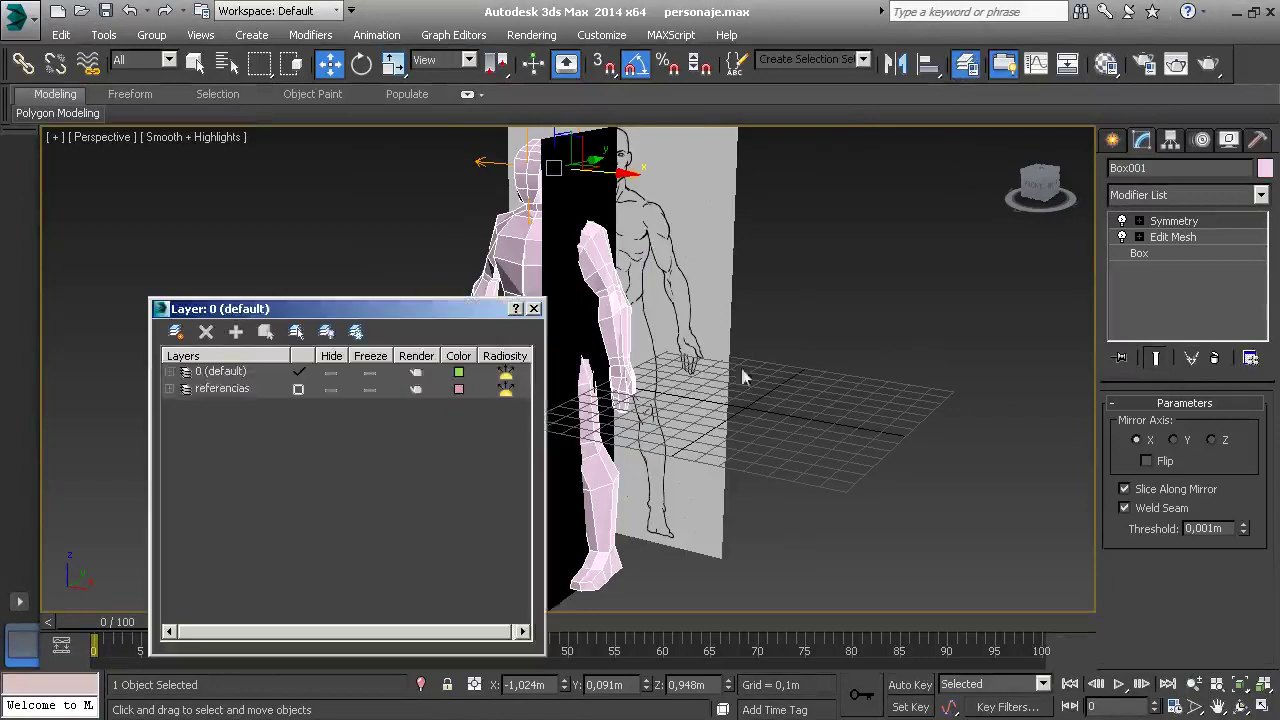
click(330, 391)
click(533, 309)
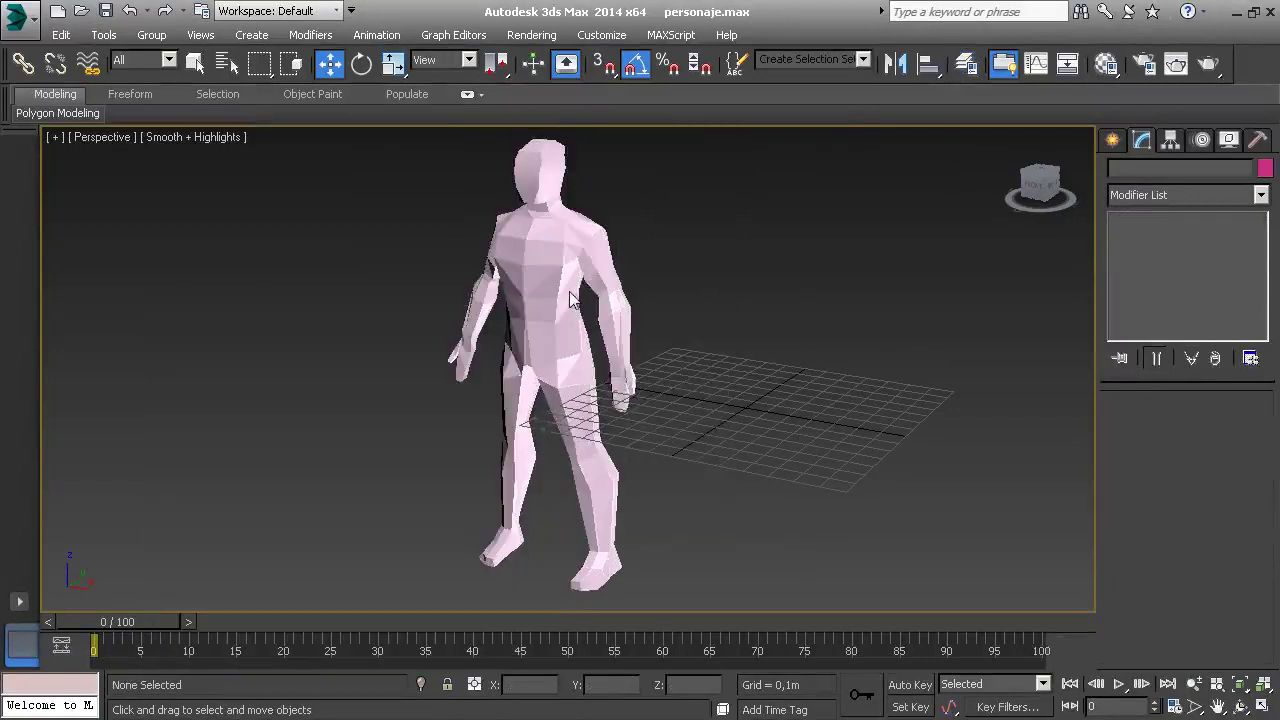
mouse_move(540, 310)
alt+middle_down()
mouse_move(387, 315)
mouse_move(768, 315)
mouse_move(618, 354)
mouse_move(658, 432)
mouse_move(740, 436)
alt+middle_up()
scroll(618, 354, up, 5)
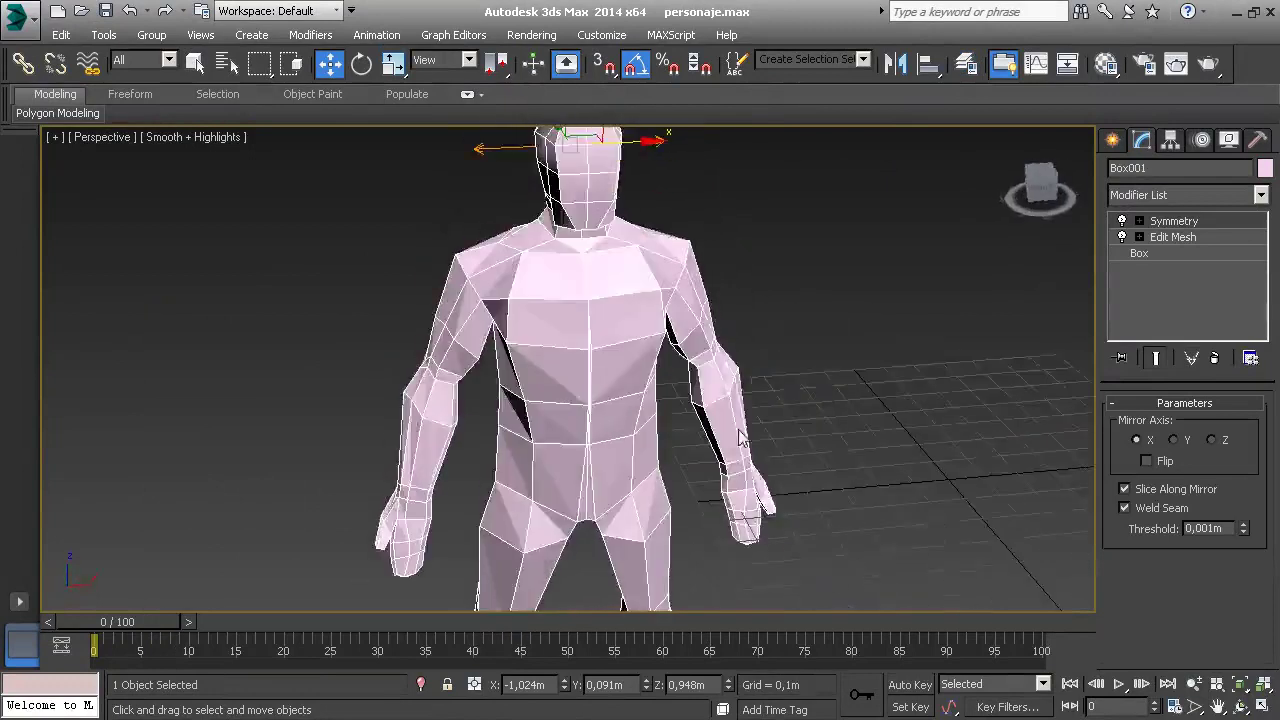
mouse_move(735, 392)
alt+middle_down()
mouse_move(537, 435)
mouse_move(429, 437)
mouse_move(503, 403)
mouse_move(612, 406)
mouse_move(554, 391)
mouse_move(580, 343)
mouse_move(627, 405)
mouse_move(893, 399)
mouse_move(983, 380)
mouse_move(871, 409)
mouse_move(749, 397)
mouse_move(843, 373)
alt+middle_up()
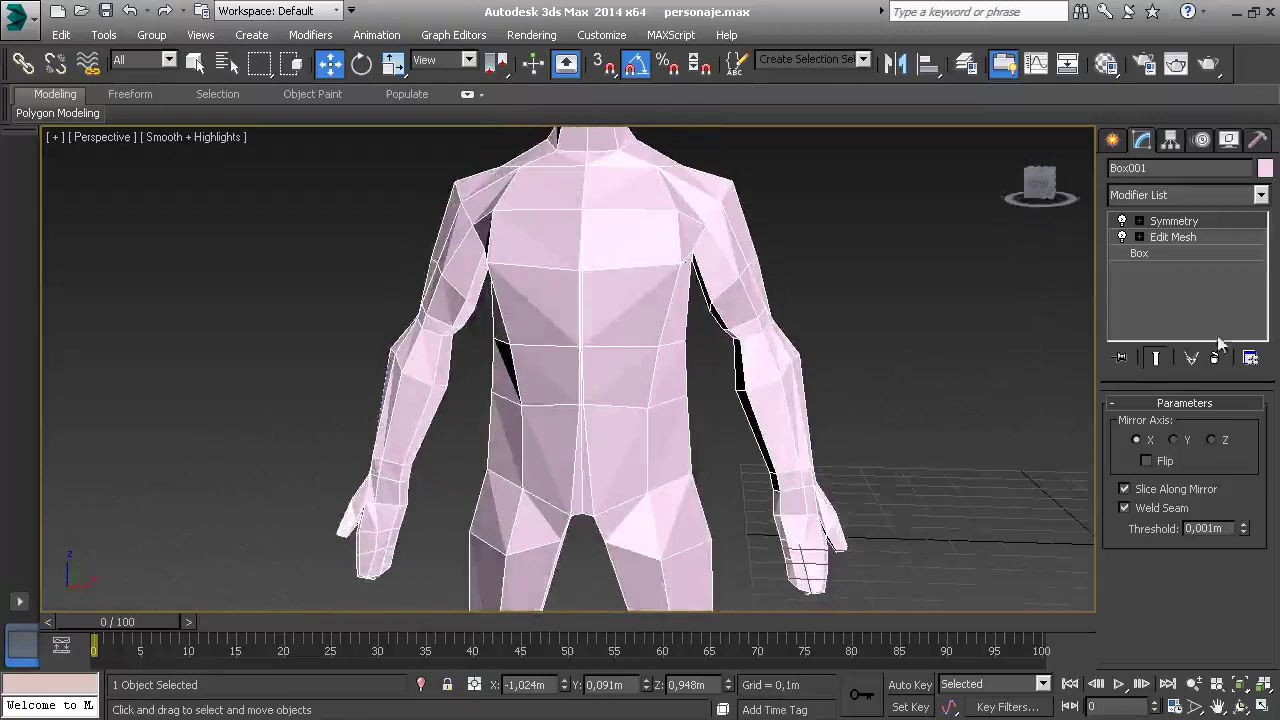
Switch Edit Mesh to Vertex level with Show End Result on to display the mirrored half.
click(1139, 237)
click(1176, 253)
alt+middle_drag(760, 400, 828, 392)
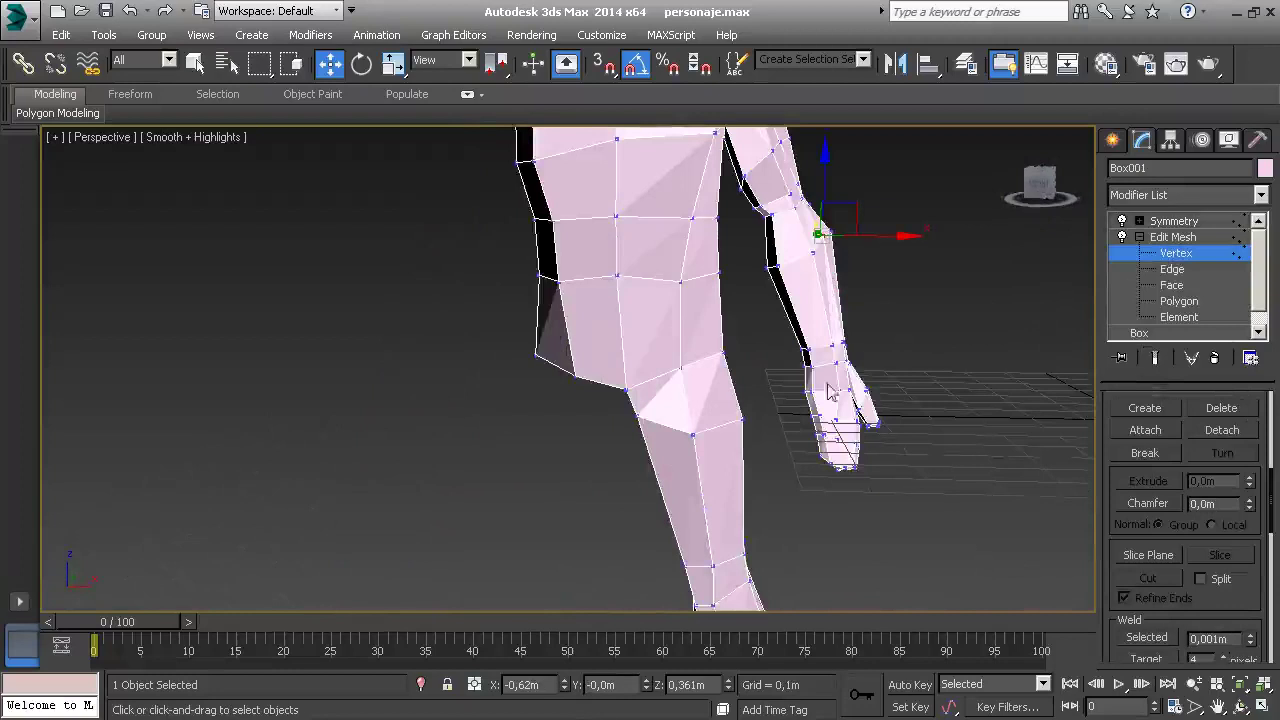
click(1155, 357)
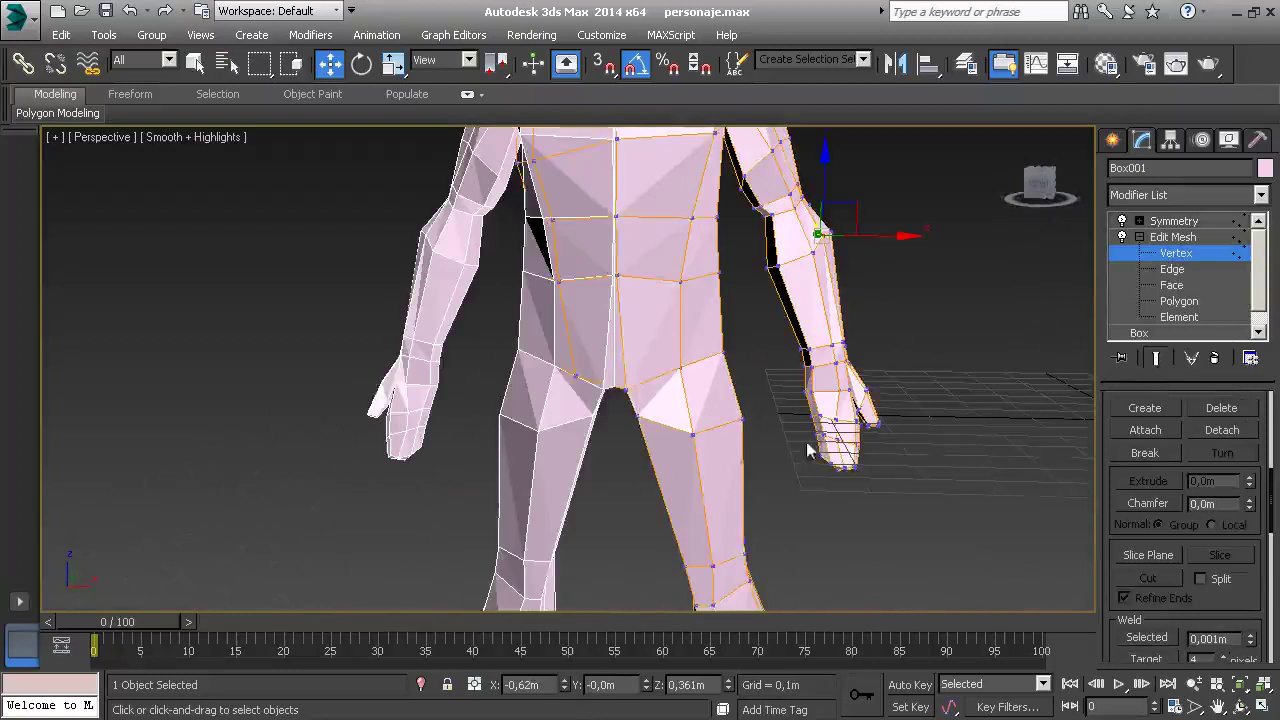
Slide the crotch vertex toward the symmetry seam and shift an abdomen vertex sideways.
click(629, 387)
drag(683, 397, 609, 286)
click(614, 274)
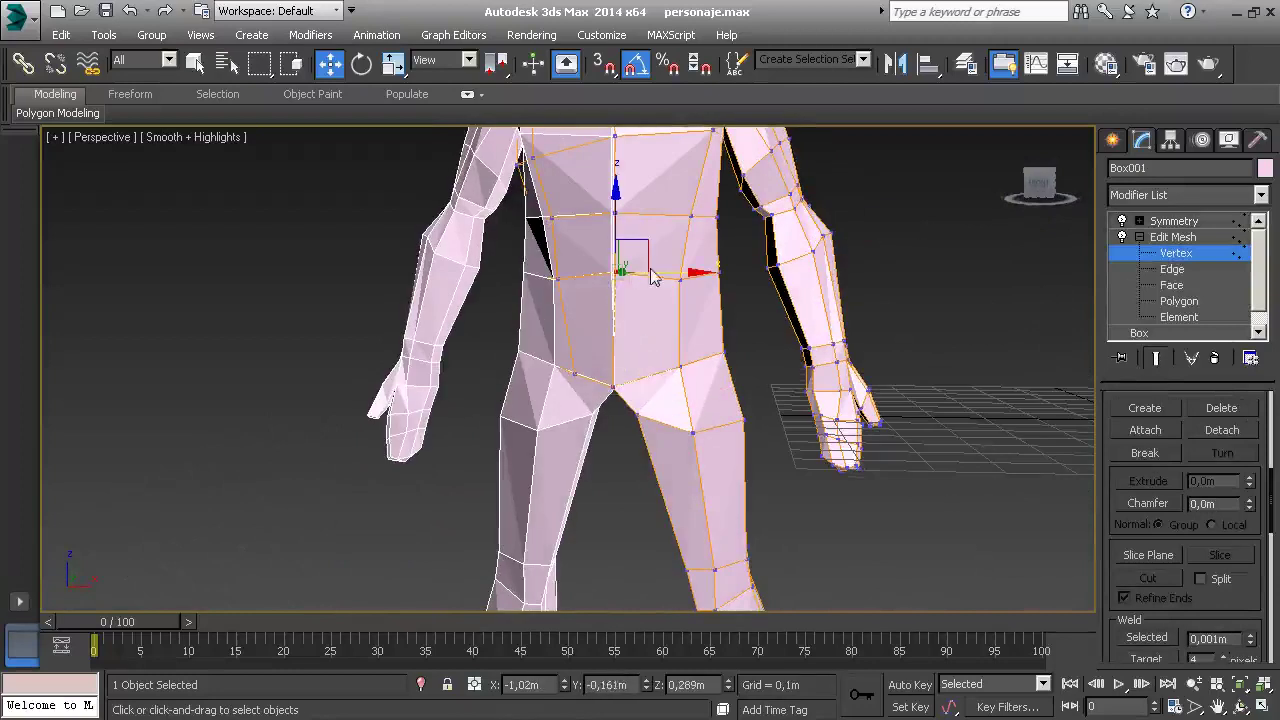
alt+middle_drag(651, 274, 627, 237)
click(616, 216)
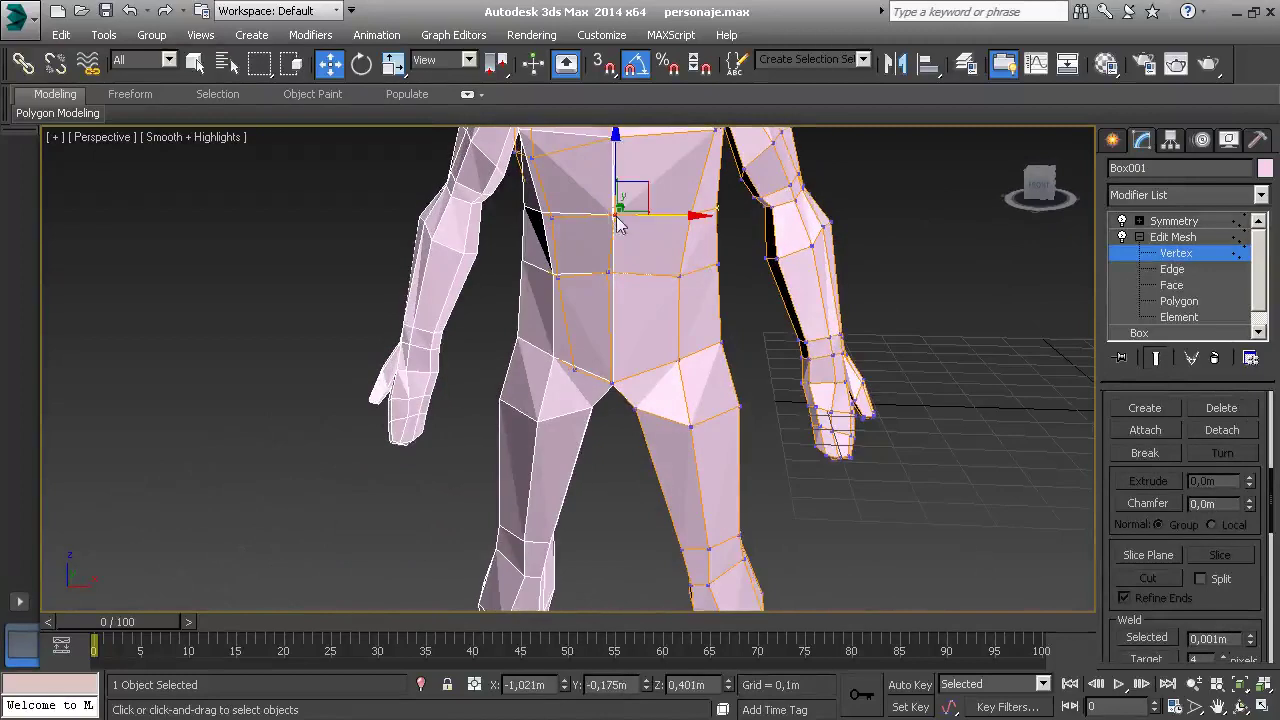
drag(660, 222, 657, 217)
alt+middle_drag(657, 217, 645, 157)
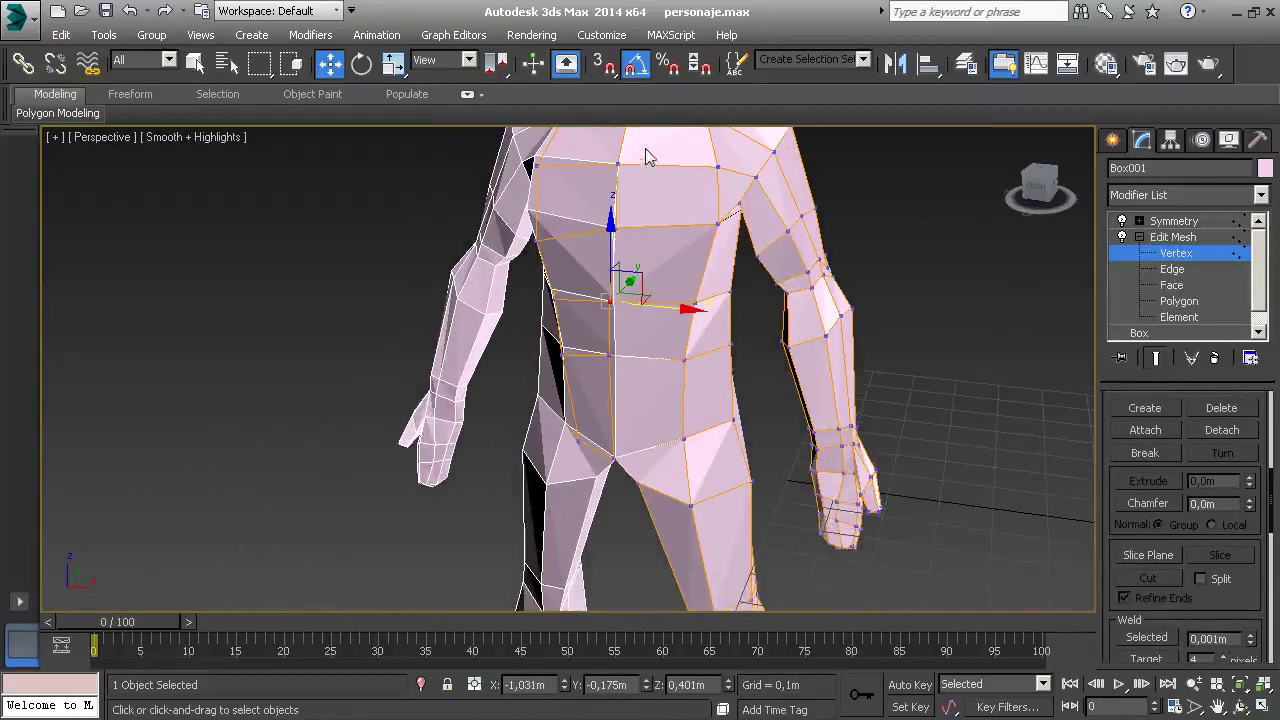
mouse_move(622, 368)
alt+middle_down()
mouse_move(654, 360)
mouse_move(694, 266)
mouse_move(685, 252)
mouse_move(690, 286)
alt+middle_up()
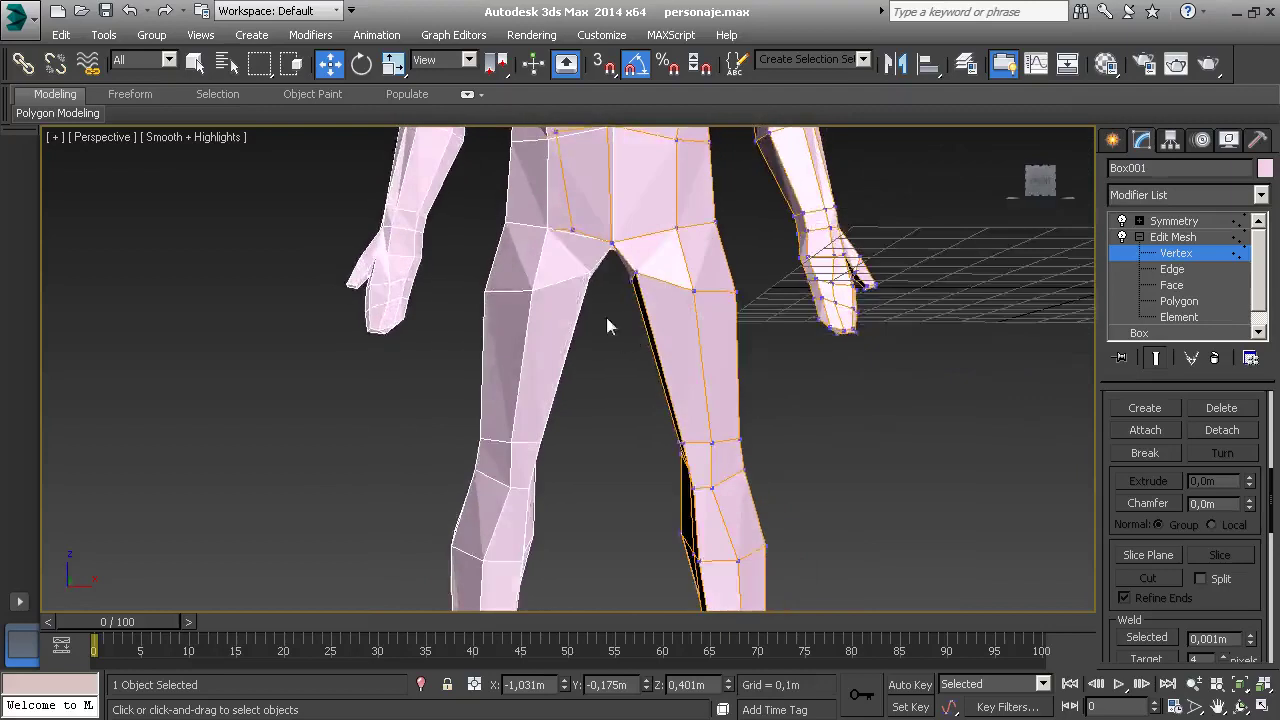
alt+middle_drag(612, 300, 606, 323)
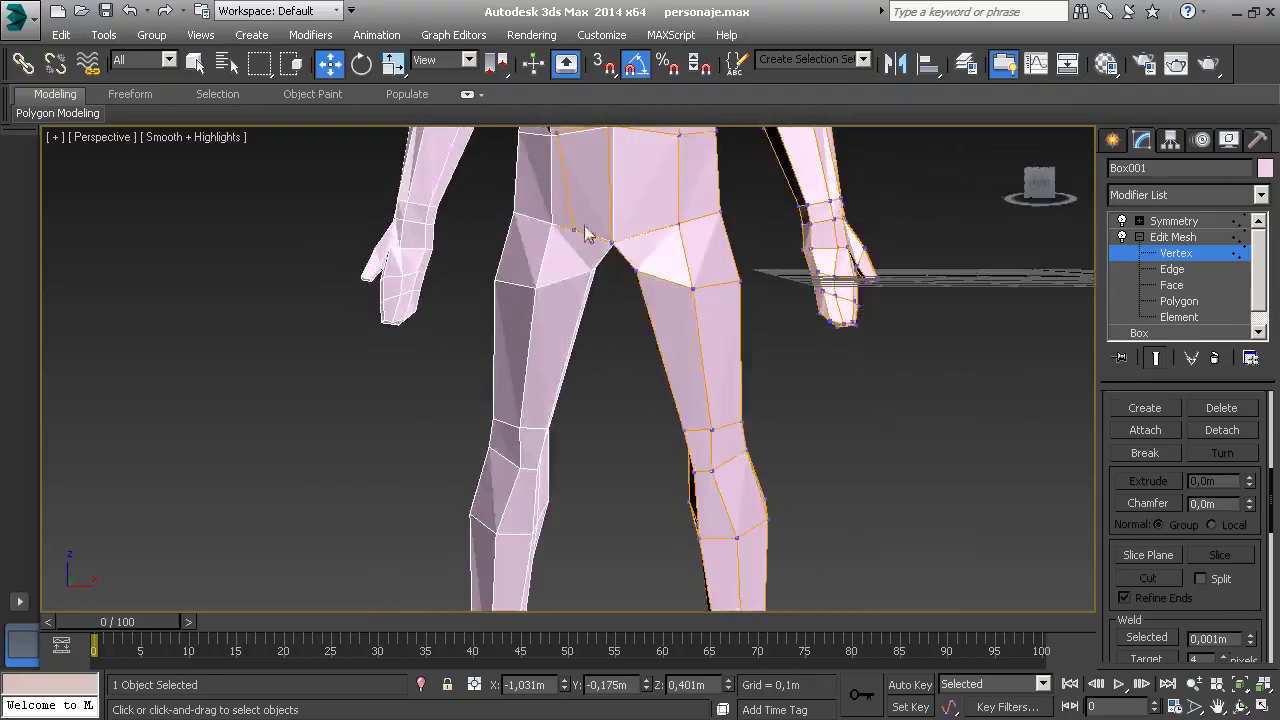
Pull another crotch vertex down and nudge it slightly in depth.
drag(651, 314, 651, 312)
drag(631, 212, 632, 238)
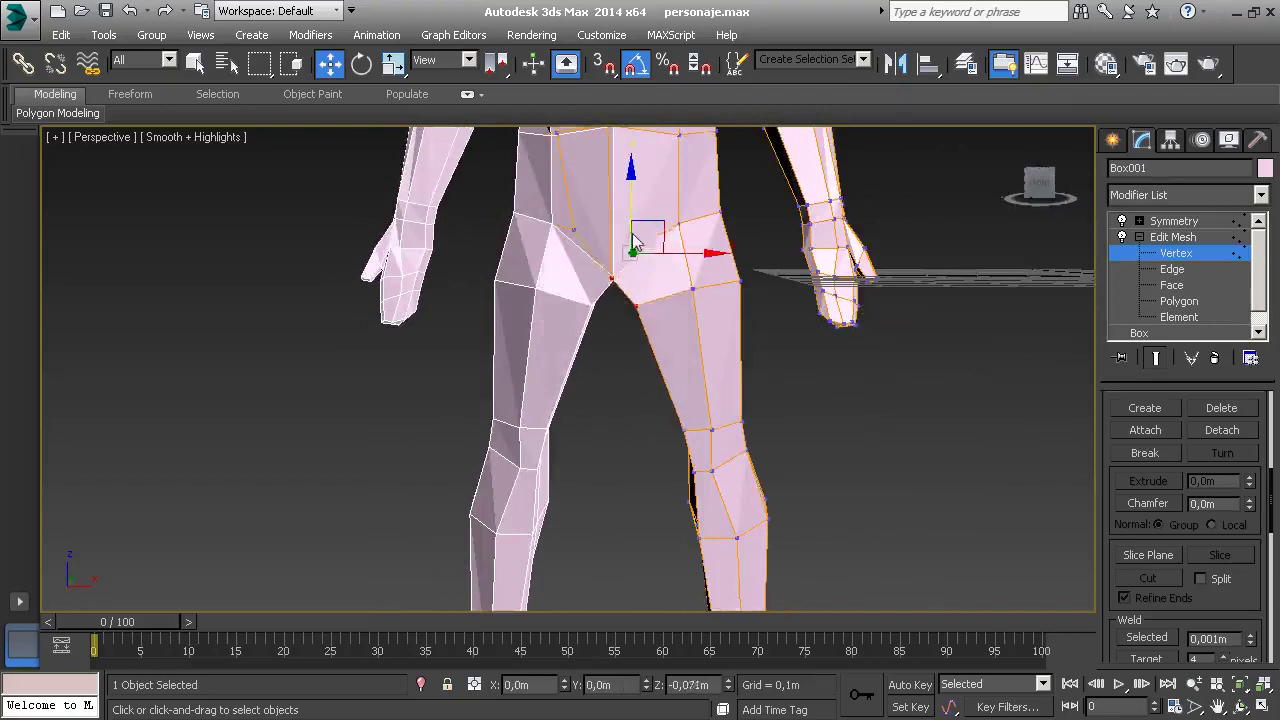
mouse_move(632, 238)
alt+middle_down()
mouse_move(700, 300)
mouse_move(586, 323)
mouse_move(685, 340)
mouse_move(700, 394)
alt+middle_up()
alt+middle_drag(611, 397, 660, 373)
drag(659, 372, 703, 403)
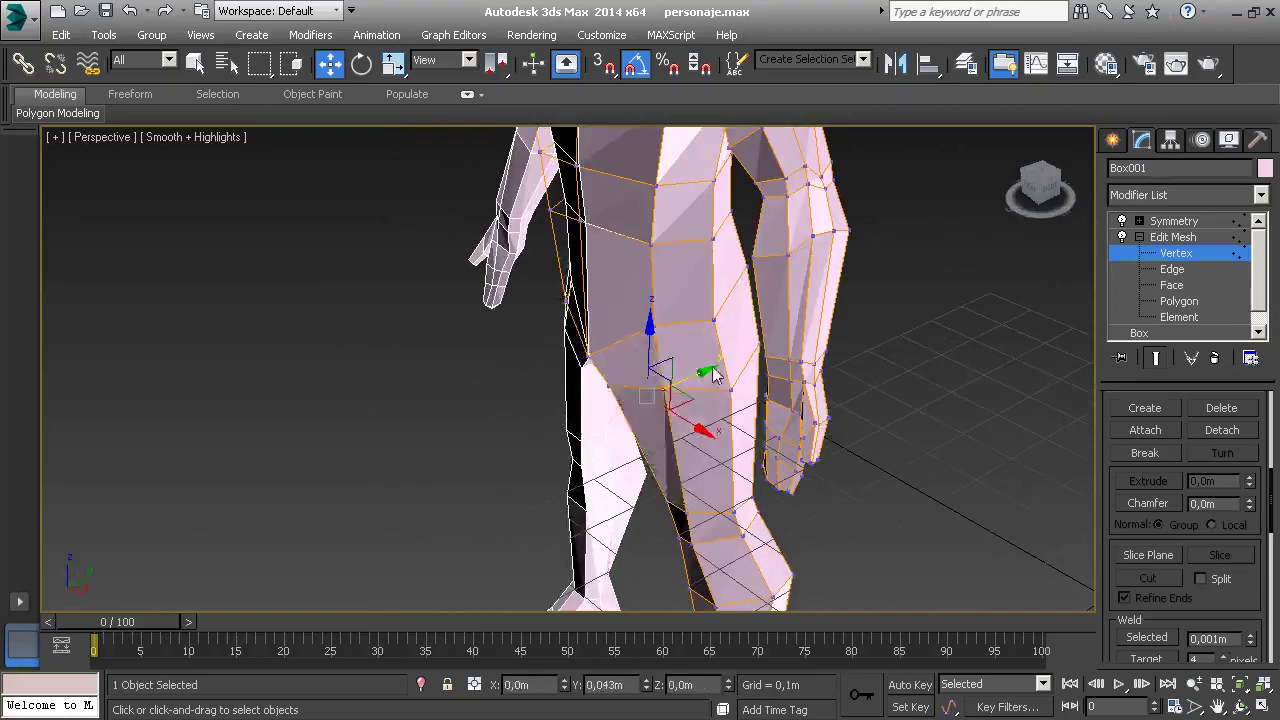
mouse_move(709, 371)
alt+middle_down()
mouse_move(686, 337)
mouse_move(606, 314)
mouse_move(641, 380)
mouse_move(684, 398)
alt+middle_up()
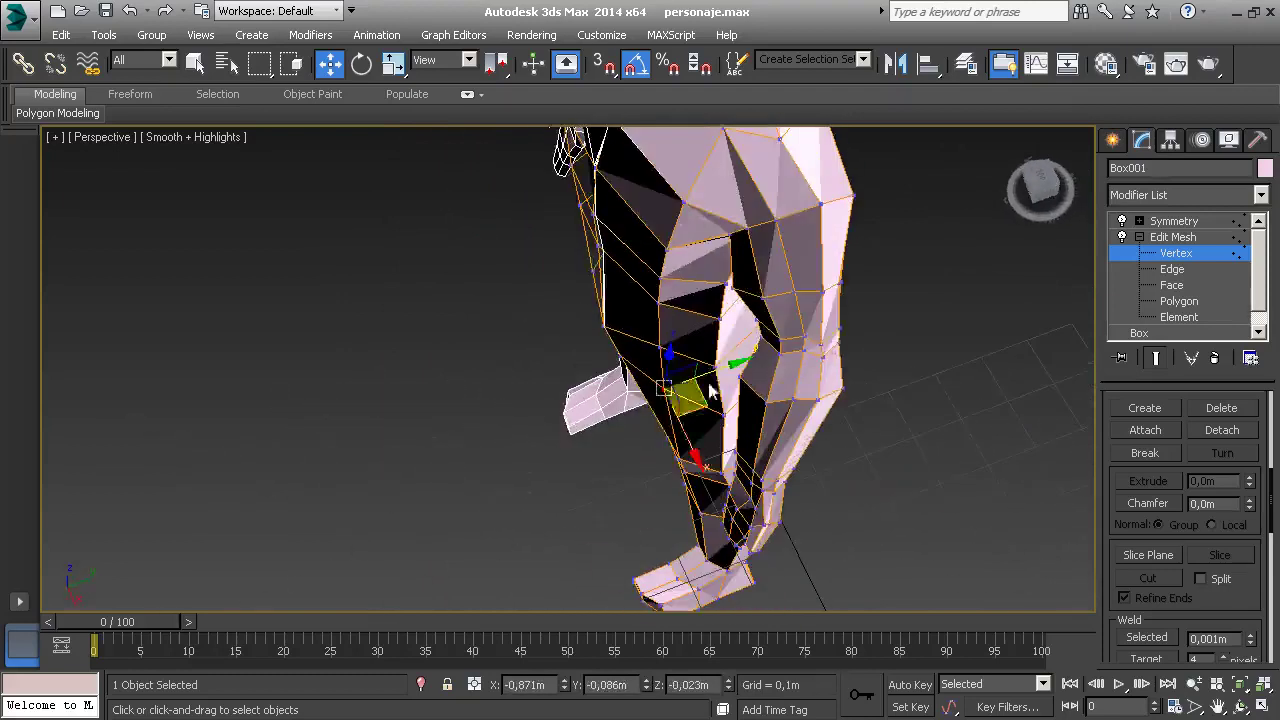
drag(684, 398, 691, 403)
alt+middle_drag(691, 403, 793, 404)
Reposition a further crotch vertex and check the crotch shape from several angles.
click(593, 413)
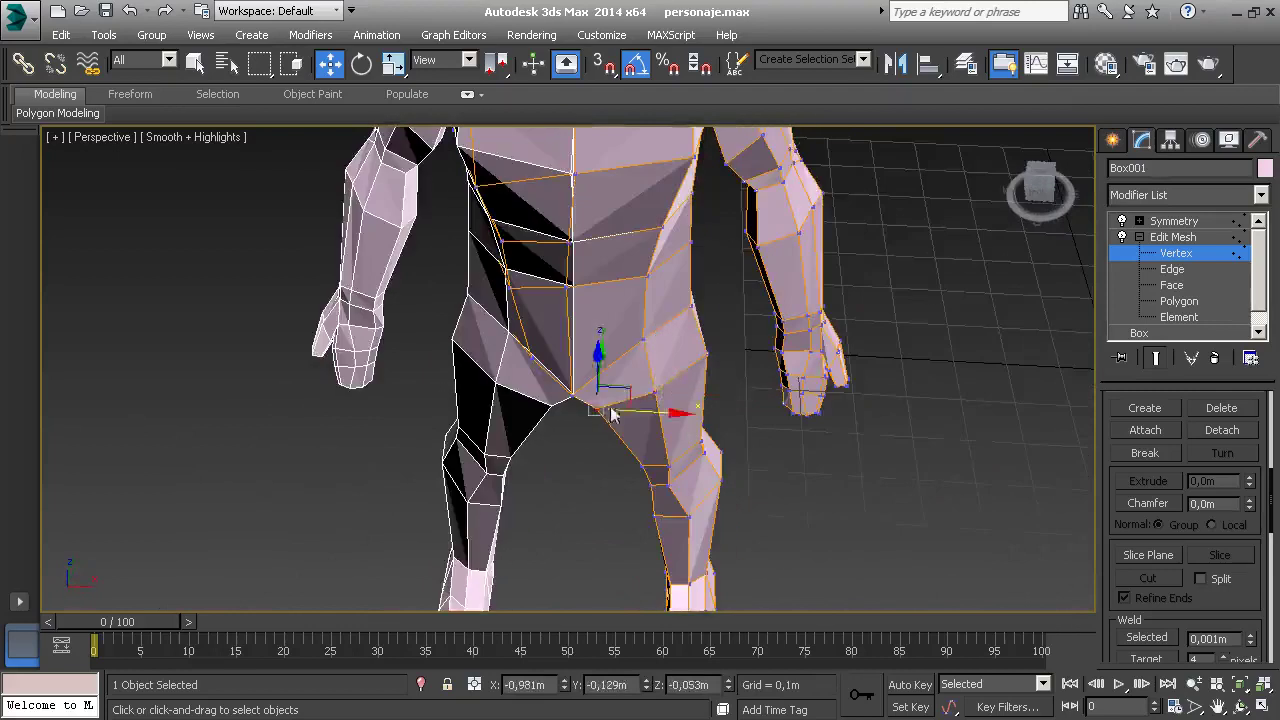
alt+middle_drag(571, 403, 514, 398)
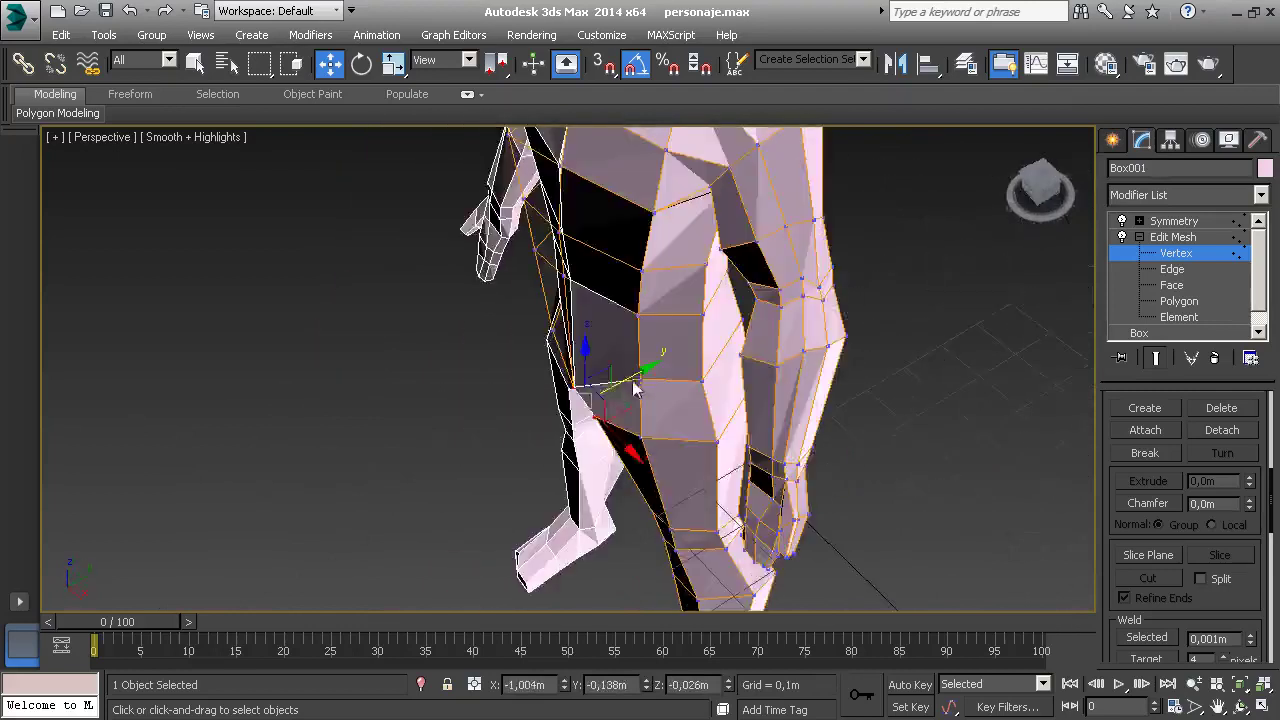
drag(600, 372, 686, 333)
alt+middle_drag(686, 333, 601, 401)
mouse_move(775, 413)
alt+middle_down()
mouse_move(674, 371)
mouse_move(563, 371)
mouse_move(456, 343)
mouse_move(447, 355)
alt+middle_up()
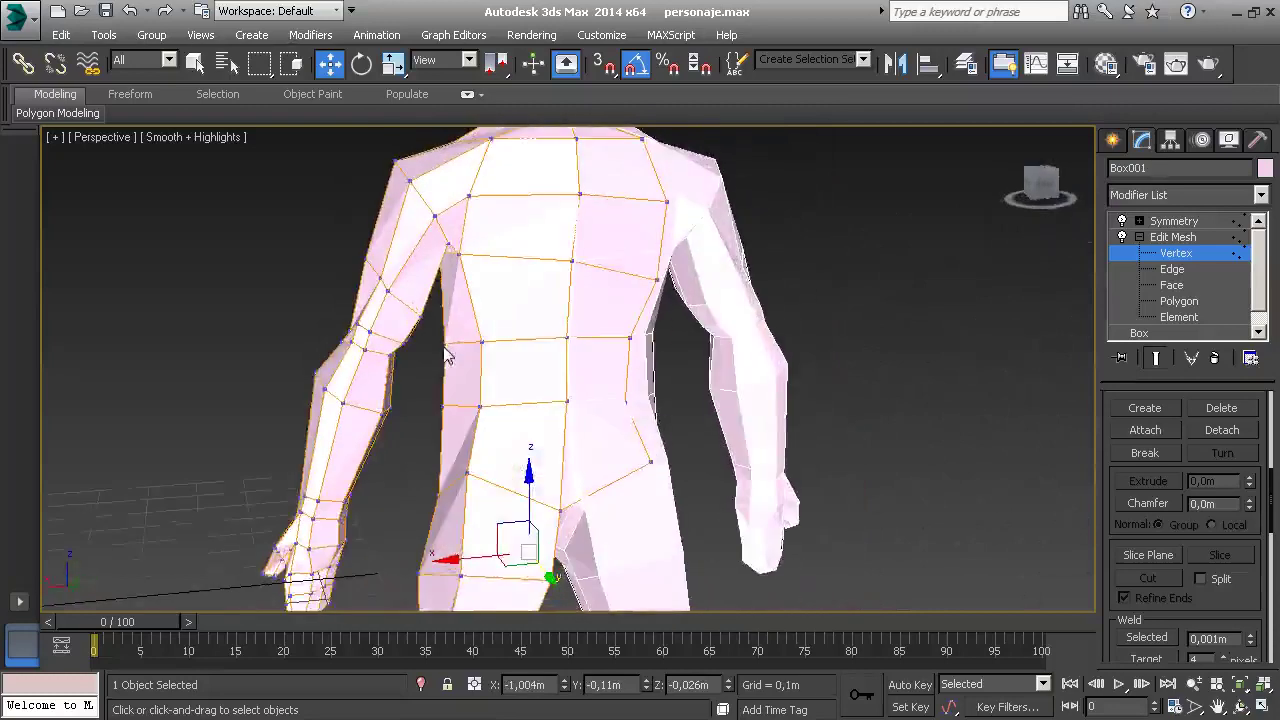
Frame the upper back and select the upper-back and shoulder vertices.
scroll(447, 355, up, 2)
scroll(450, 343, up, 2)
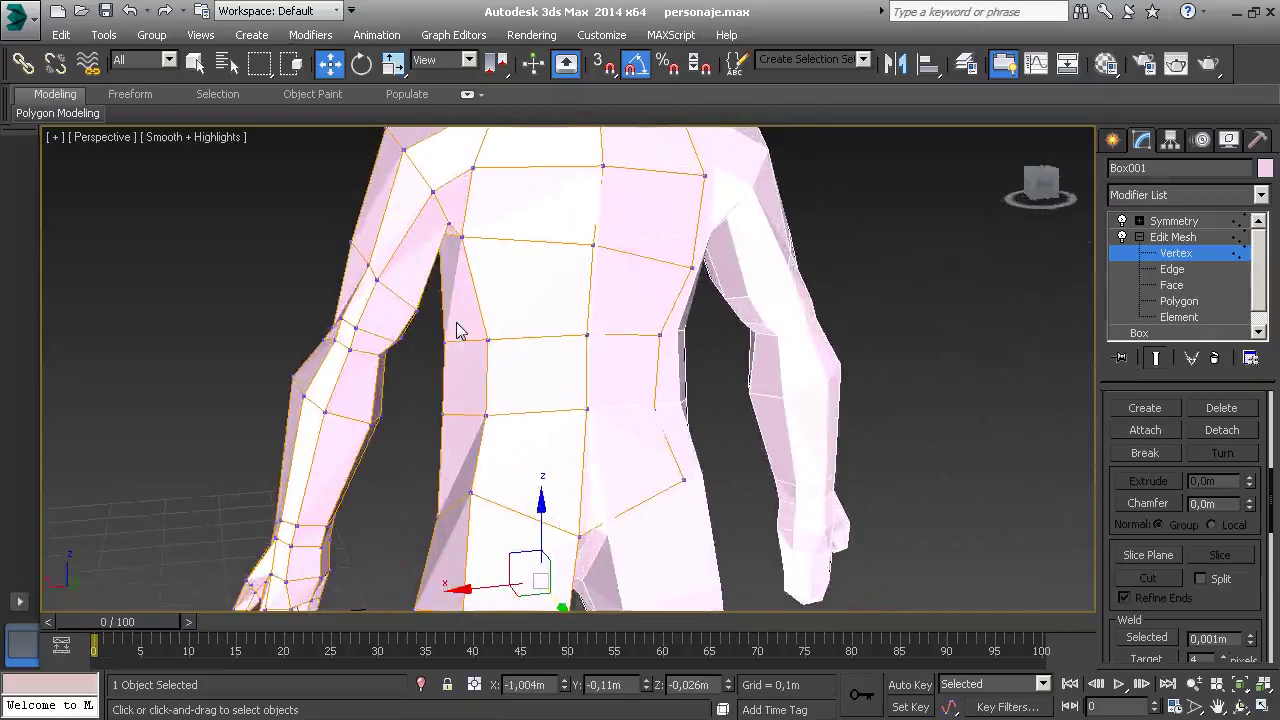
scroll(534, 296, down, 2)
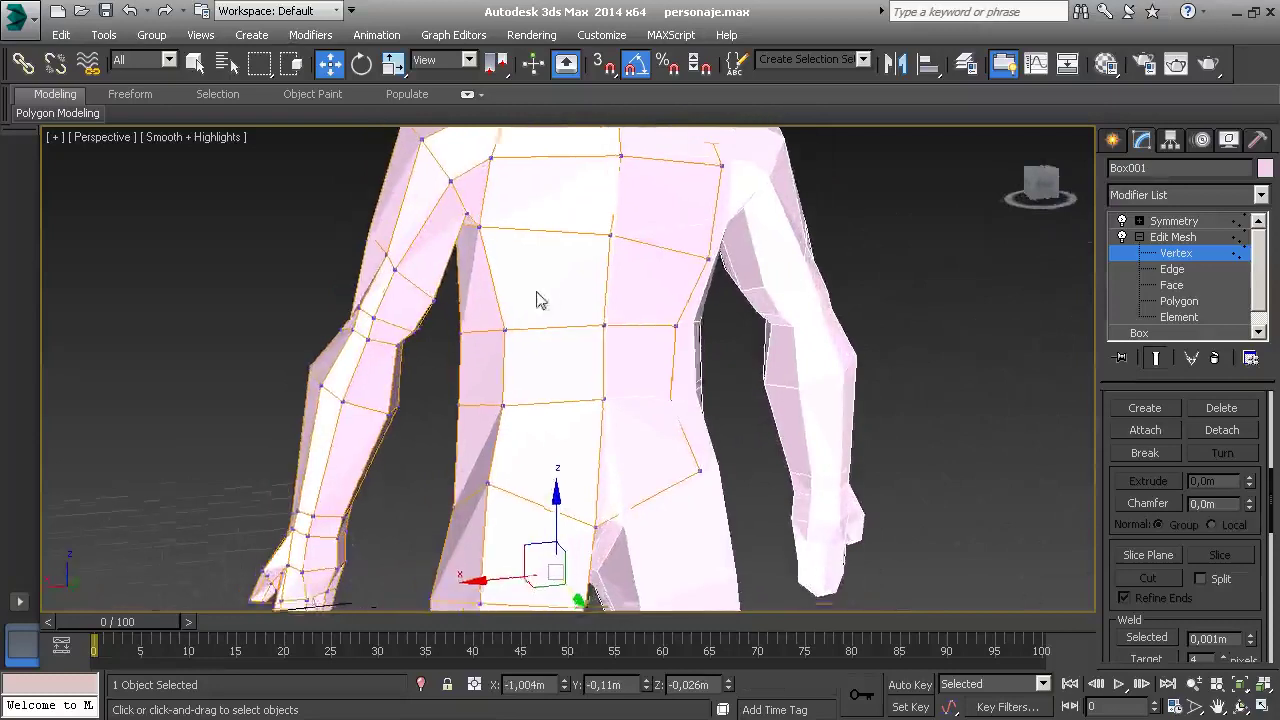
mouse_move(534, 294)
alt+middle_down()
mouse_move(546, 286)
mouse_move(503, 280)
alt+middle_up()
scroll(503, 300, up, 3)
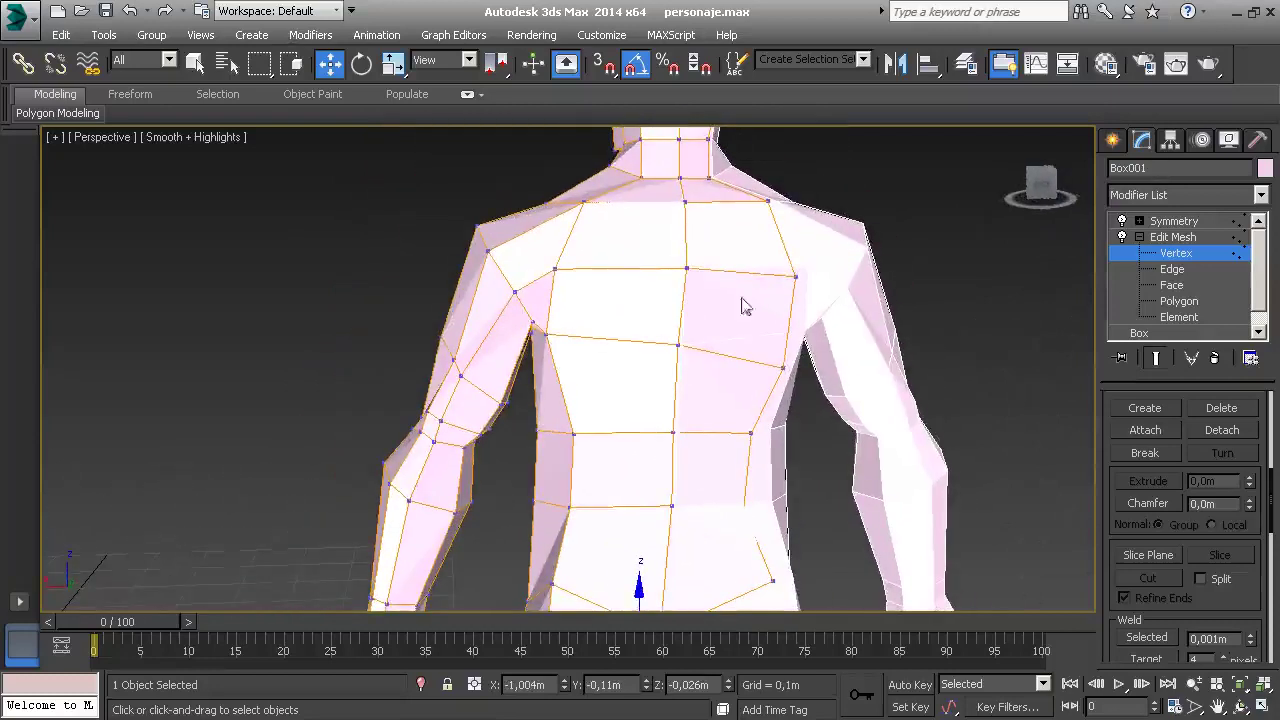
click(794, 276)
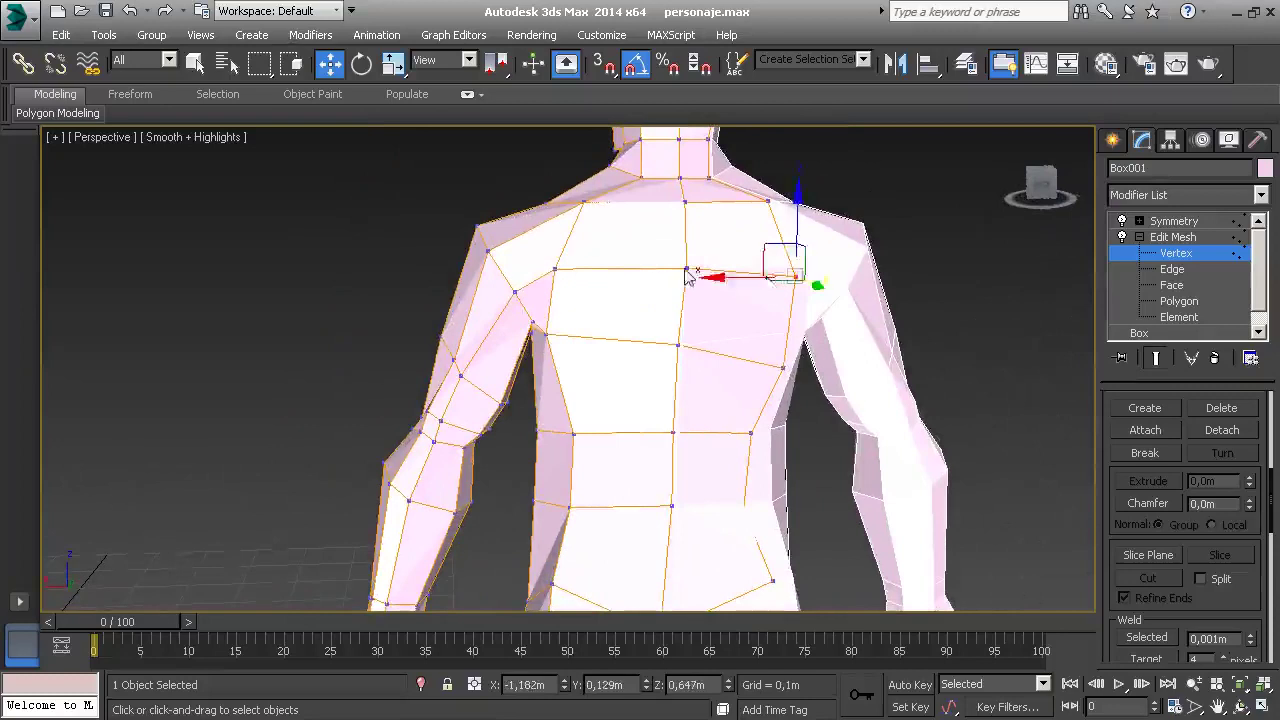
ctrl+click(552, 270)
click(513, 293)
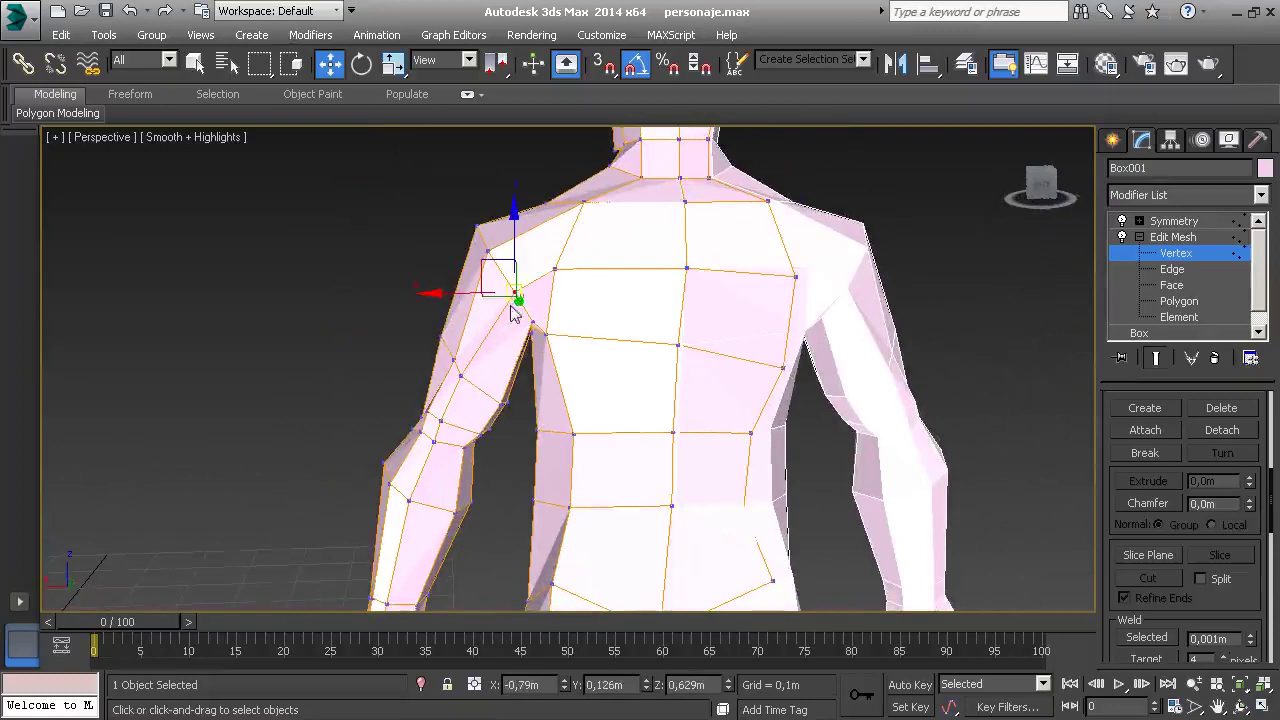
middle_drag(513, 313, 510, 292)
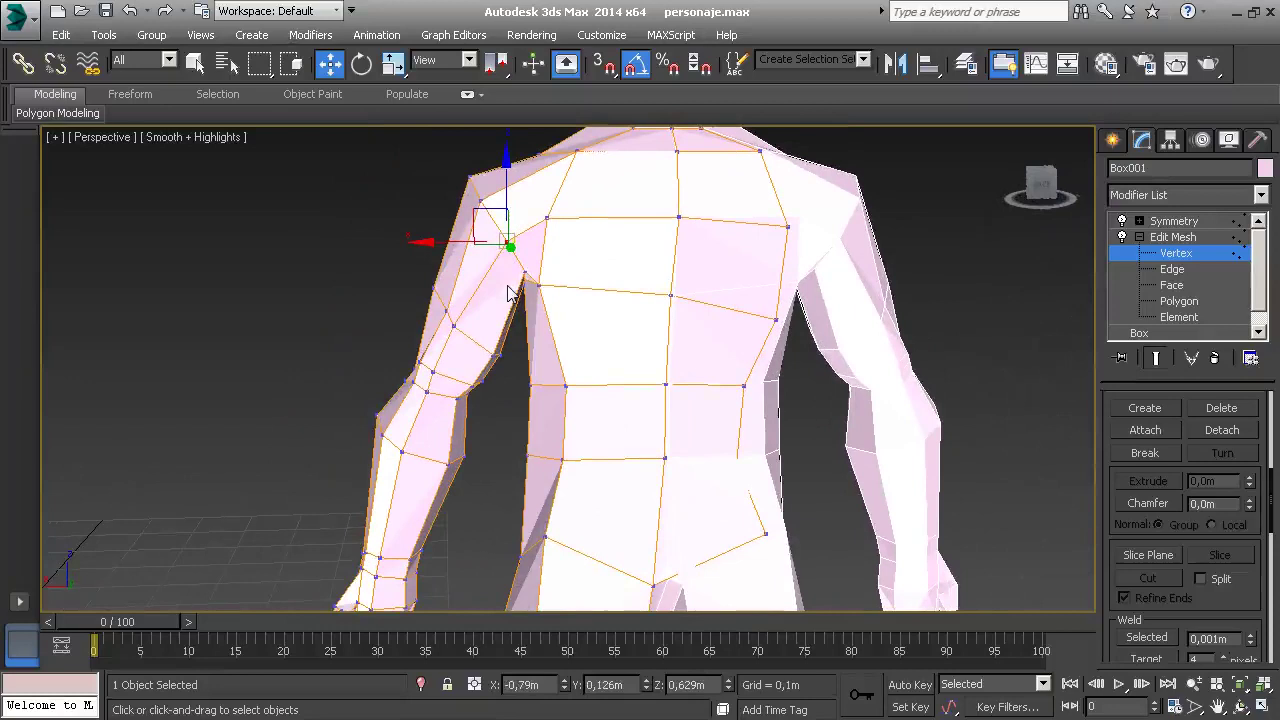
Pull a lower upper-arm vertex down and outward.
scroll(436, 364, down, 2)
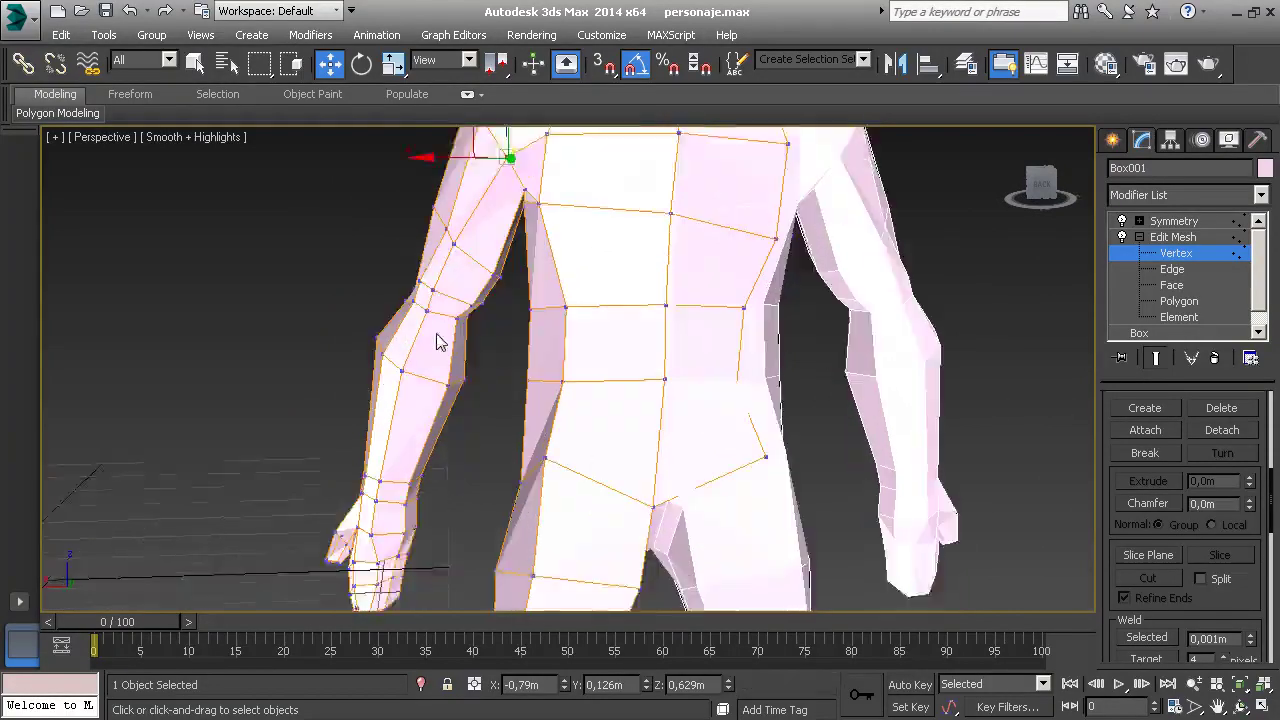
scroll(440, 360, up, 2)
click(462, 312)
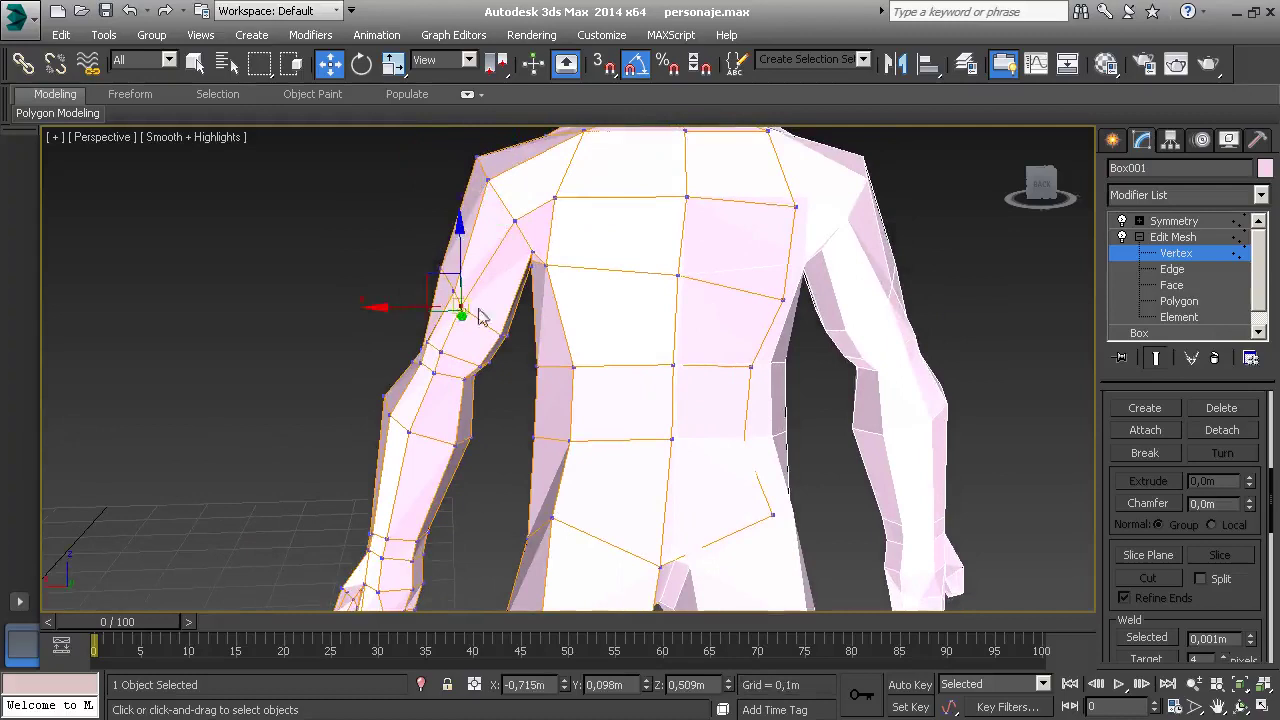
mouse_move(436, 290)
mouse_down()
mouse_move(445, 388)
mouse_move(394, 543)
mouse_up()
Reshape the forearm and hand, moving the wrist vertex down and outward.
middle_drag(394, 543, 445, 465)
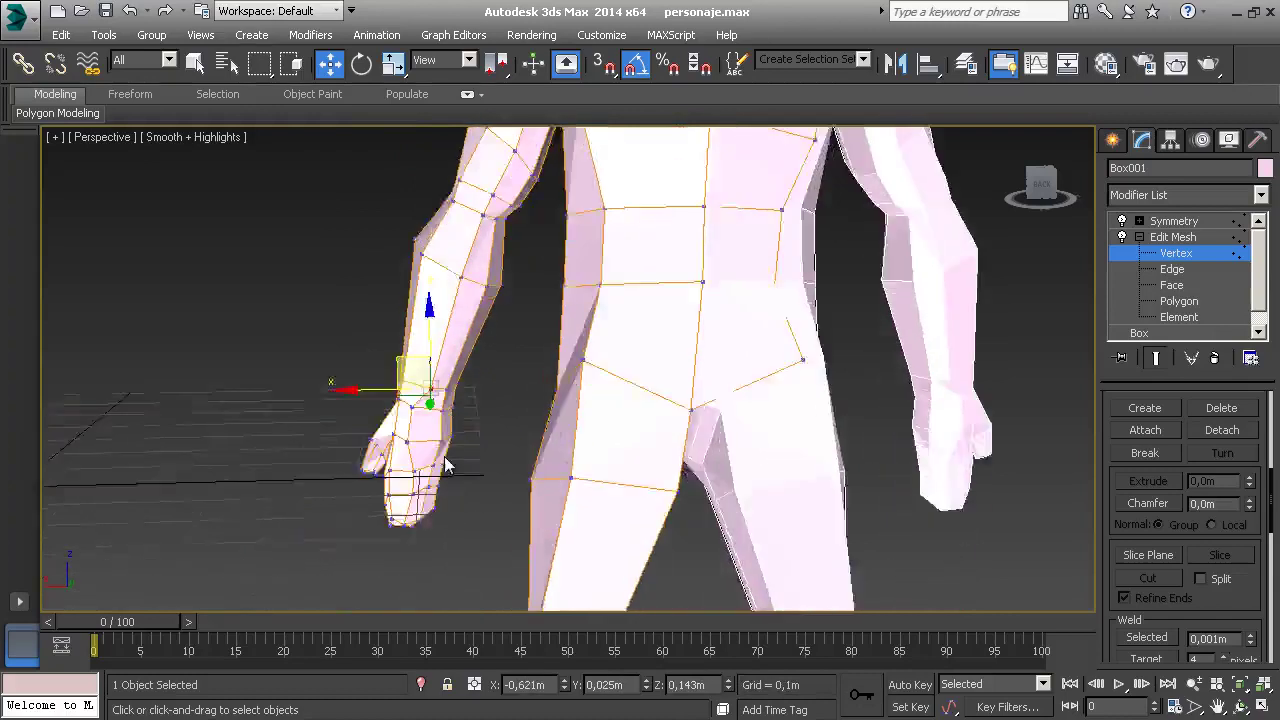
scroll(445, 465, up, 3)
scroll(445, 420, down, 3)
click(416, 370)
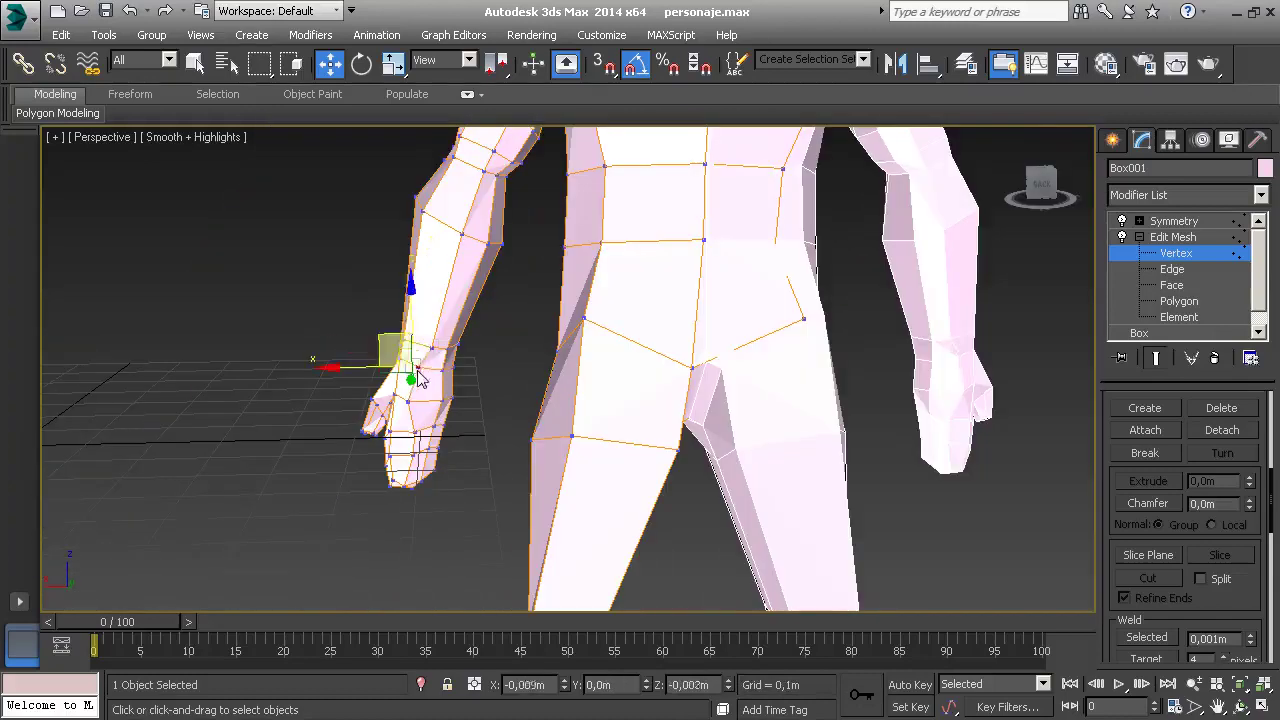
click(422, 403)
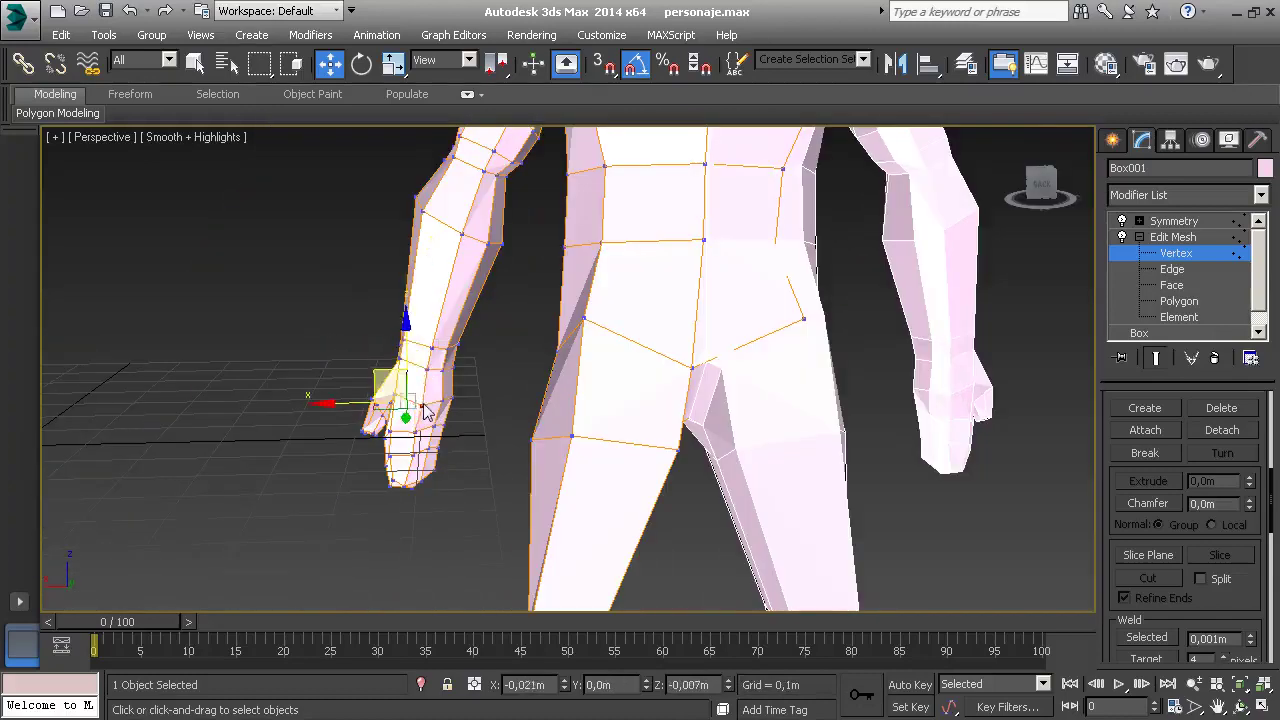
mouse_move(527, 428)
alt+middle_down()
mouse_move(688, 433)
mouse_move(517, 323)
mouse_move(474, 391)
alt+middle_up()
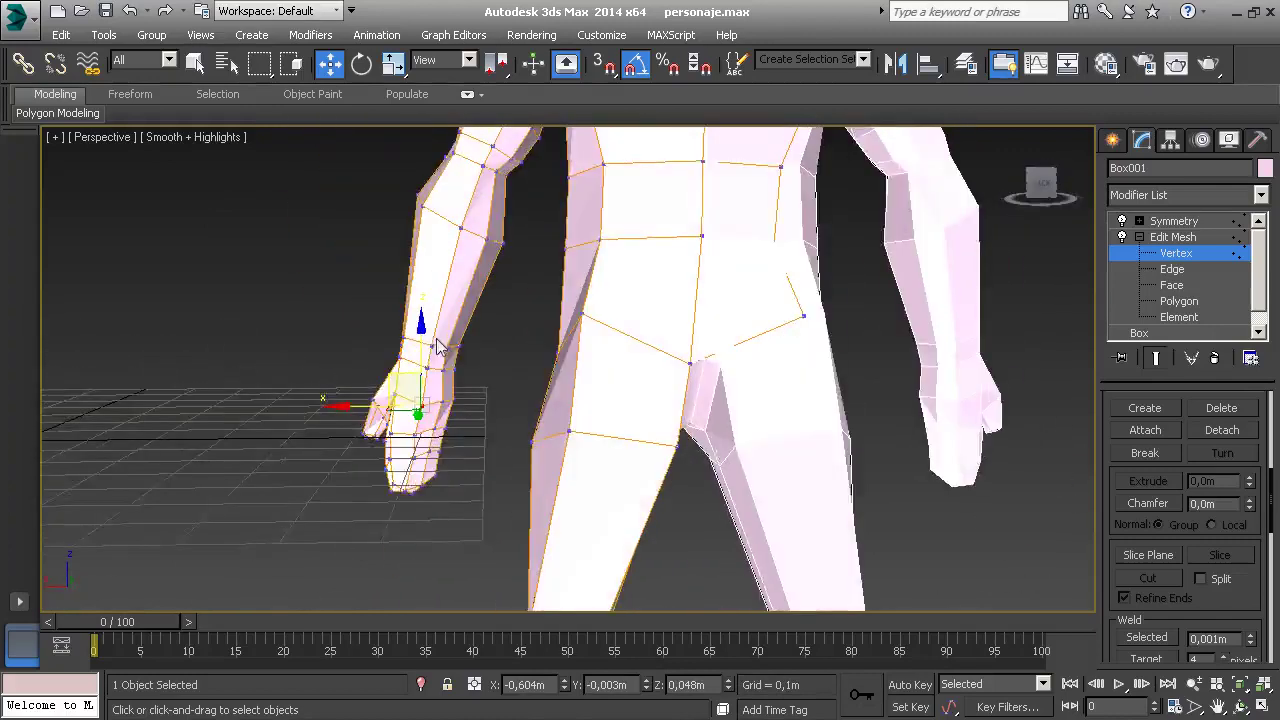
middle_drag(436, 344, 437, 352)
scroll(424, 362, up, 2)
scroll(443, 305, up, 2)
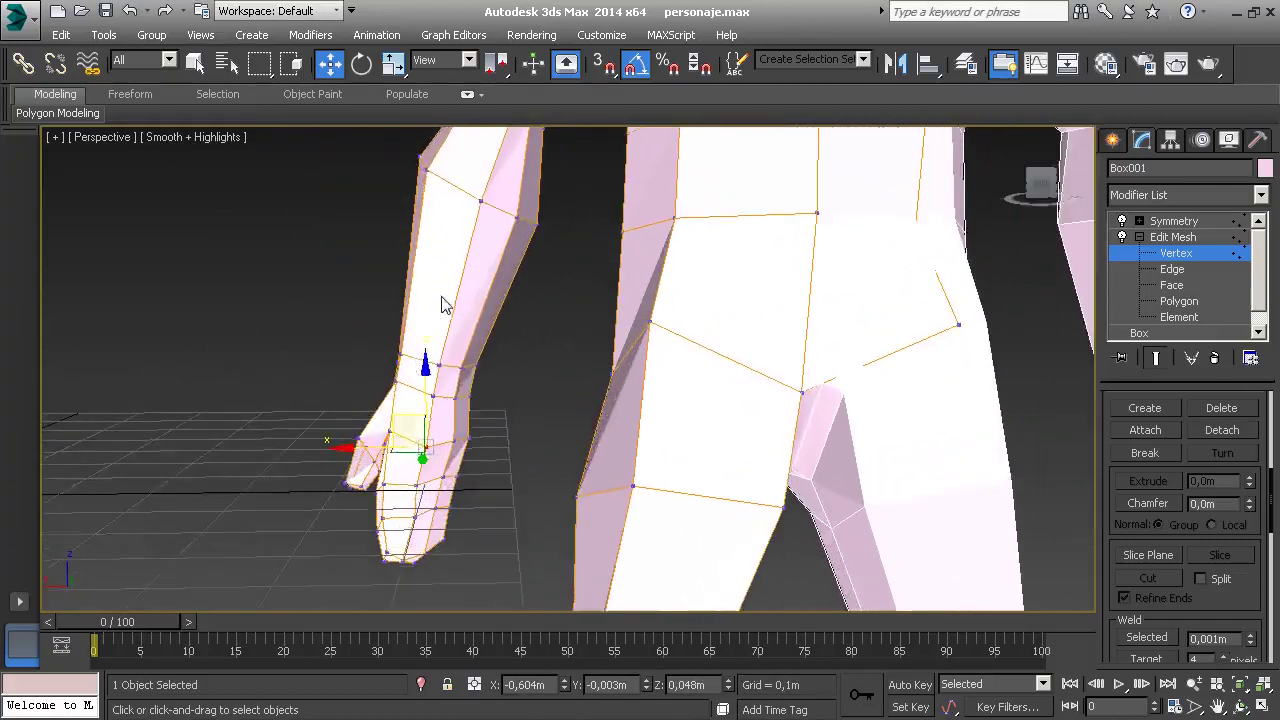
mouse_move(408, 367)
alt+middle_down()
mouse_move(471, 400)
mouse_move(390, 400)
mouse_move(400, 370)
alt+middle_up()
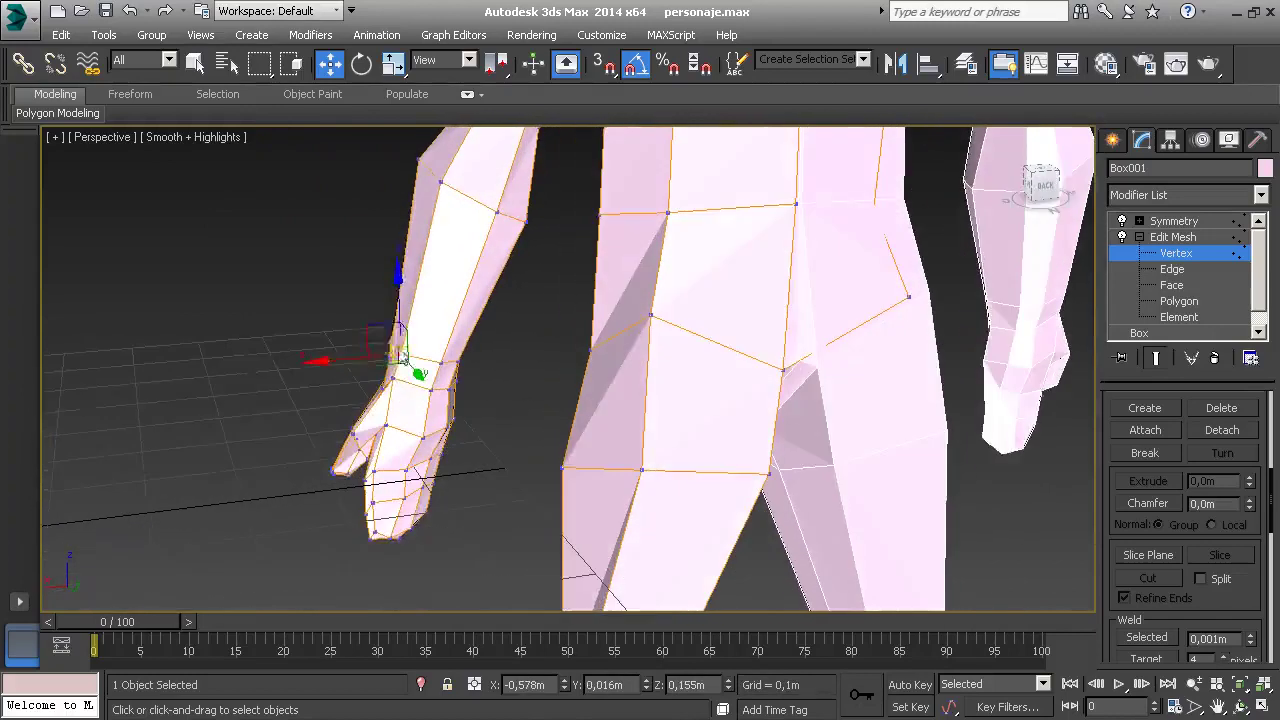
mouse_move(388, 342)
mouse_down()
mouse_move(408, 396)
mouse_move(386, 450)
mouse_up()
Reposition the upper-arm vertices along the arm's outer edge.
scroll(457, 360, up, 5)
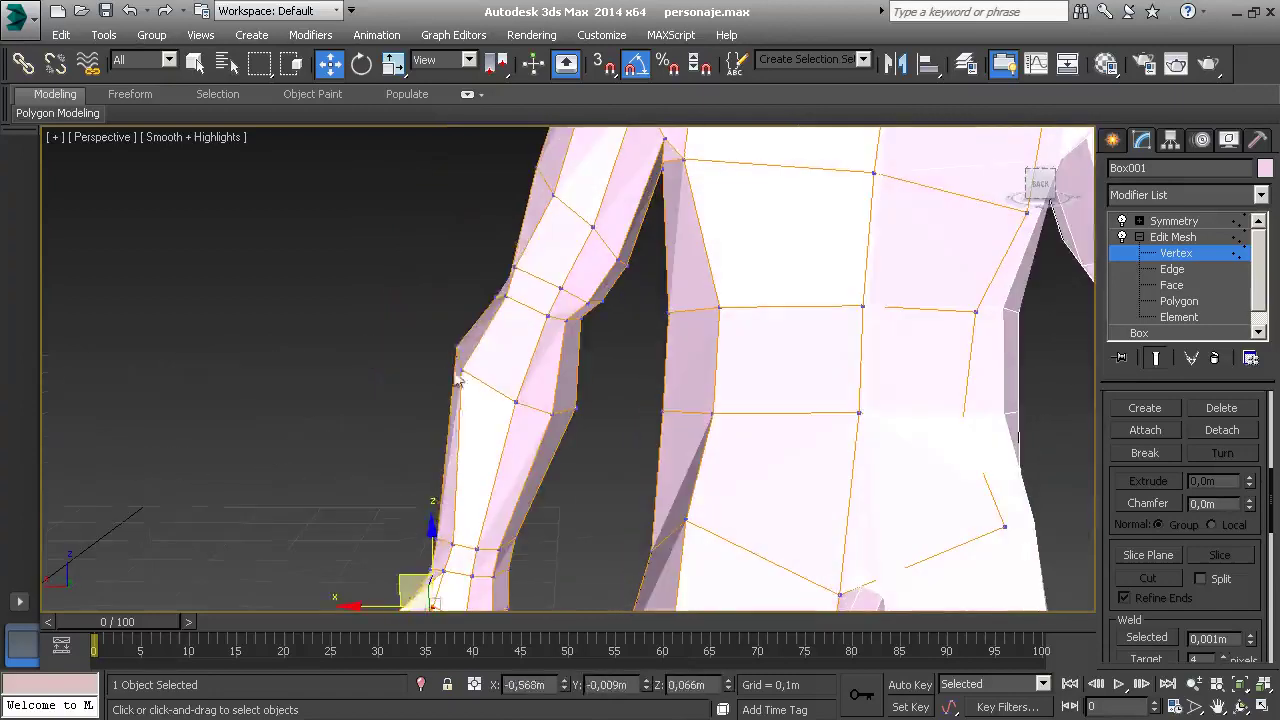
click(461, 374)
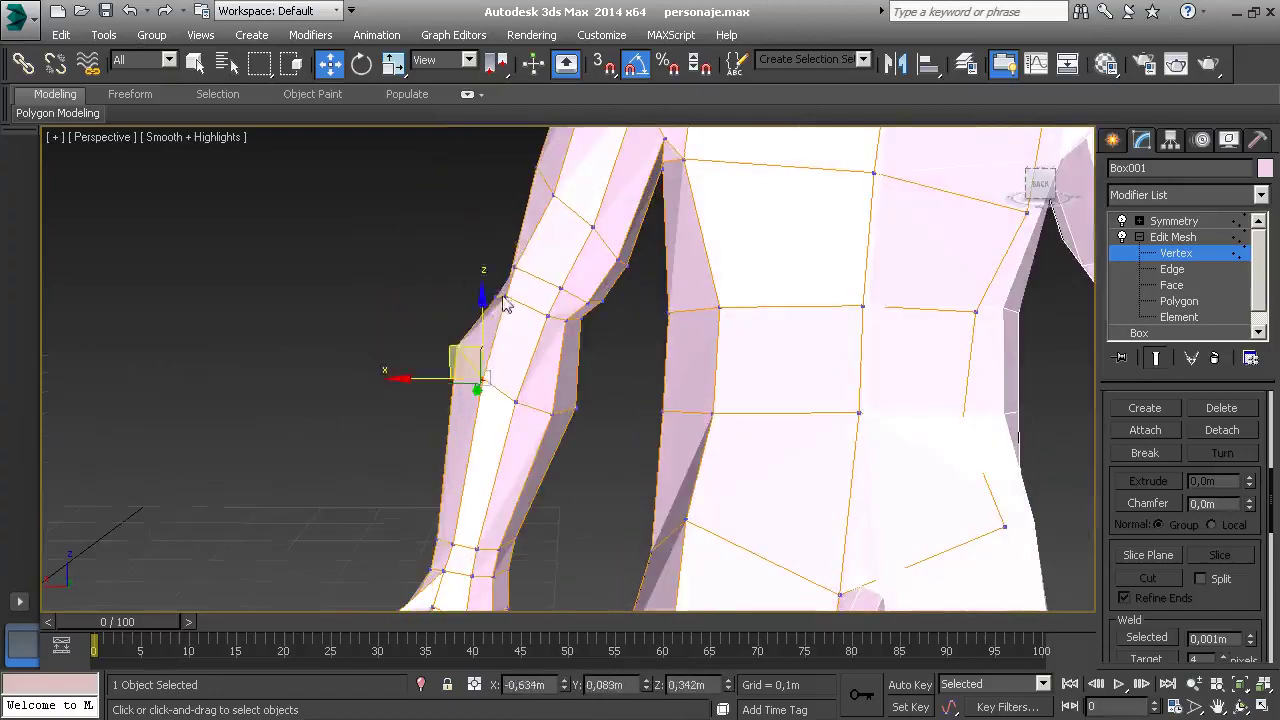
drag(505, 303, 517, 277)
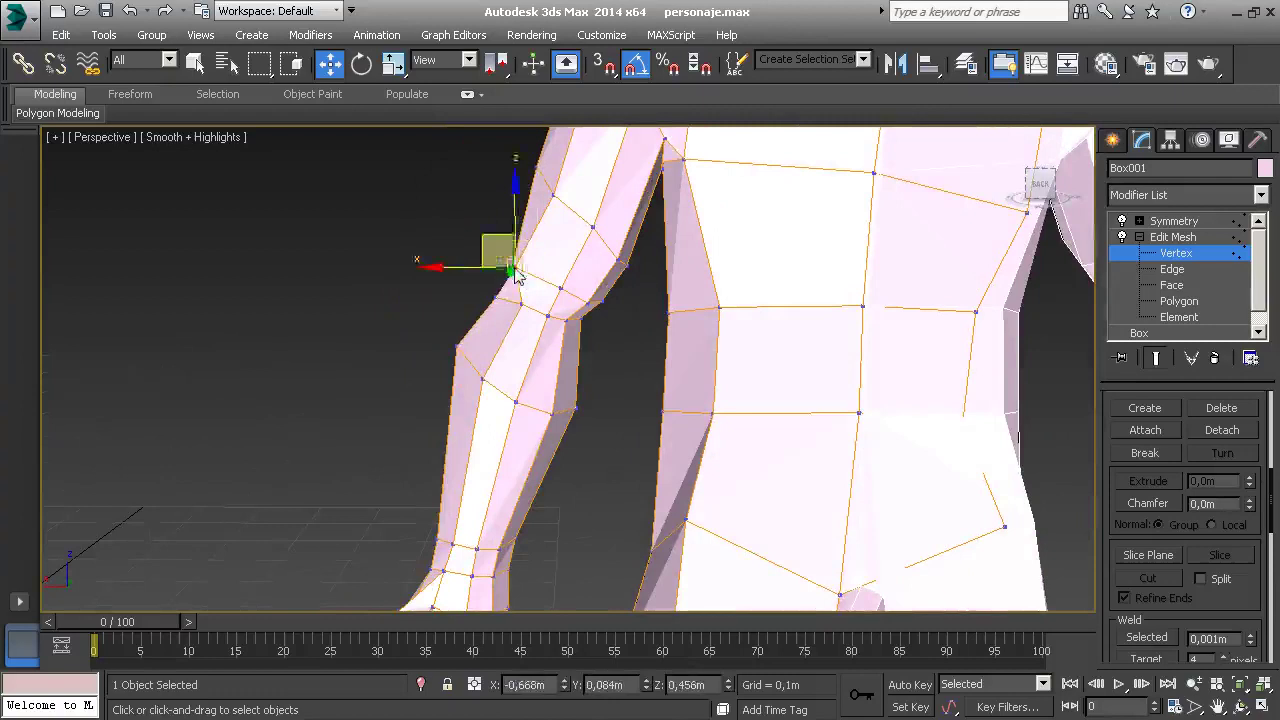
drag(510, 268, 531, 283)
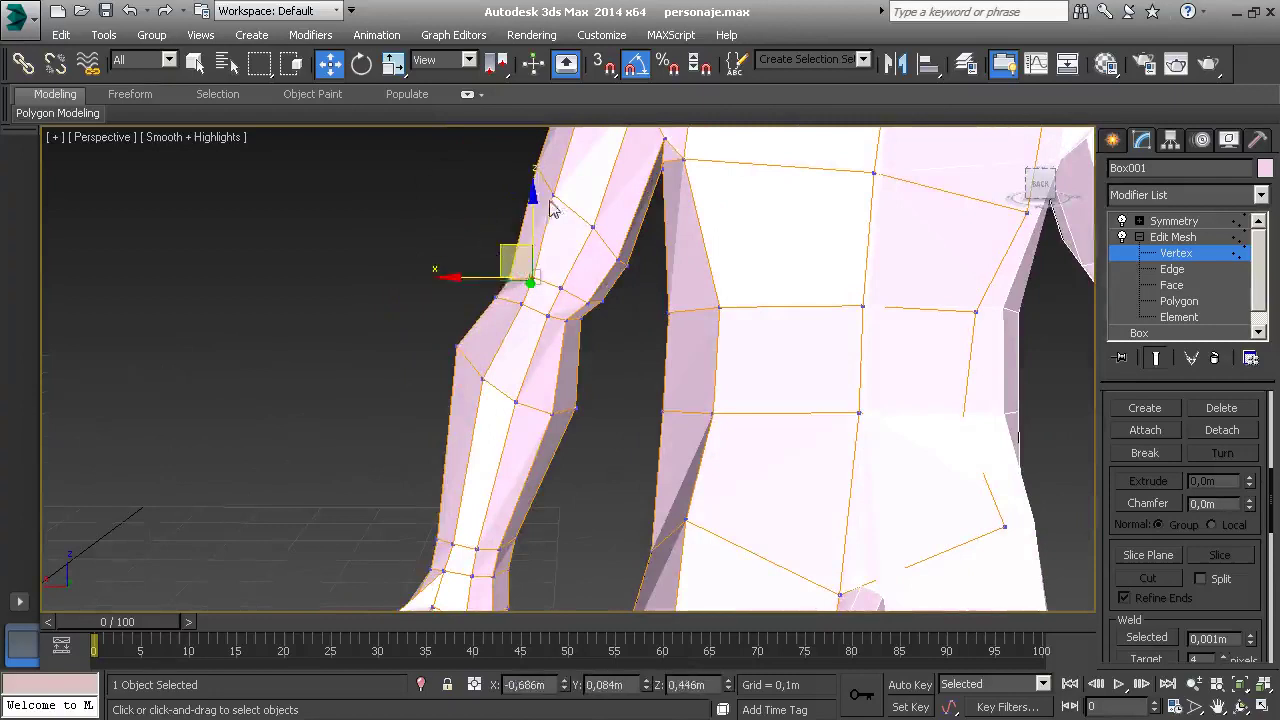
click(553, 200)
click(456, 347)
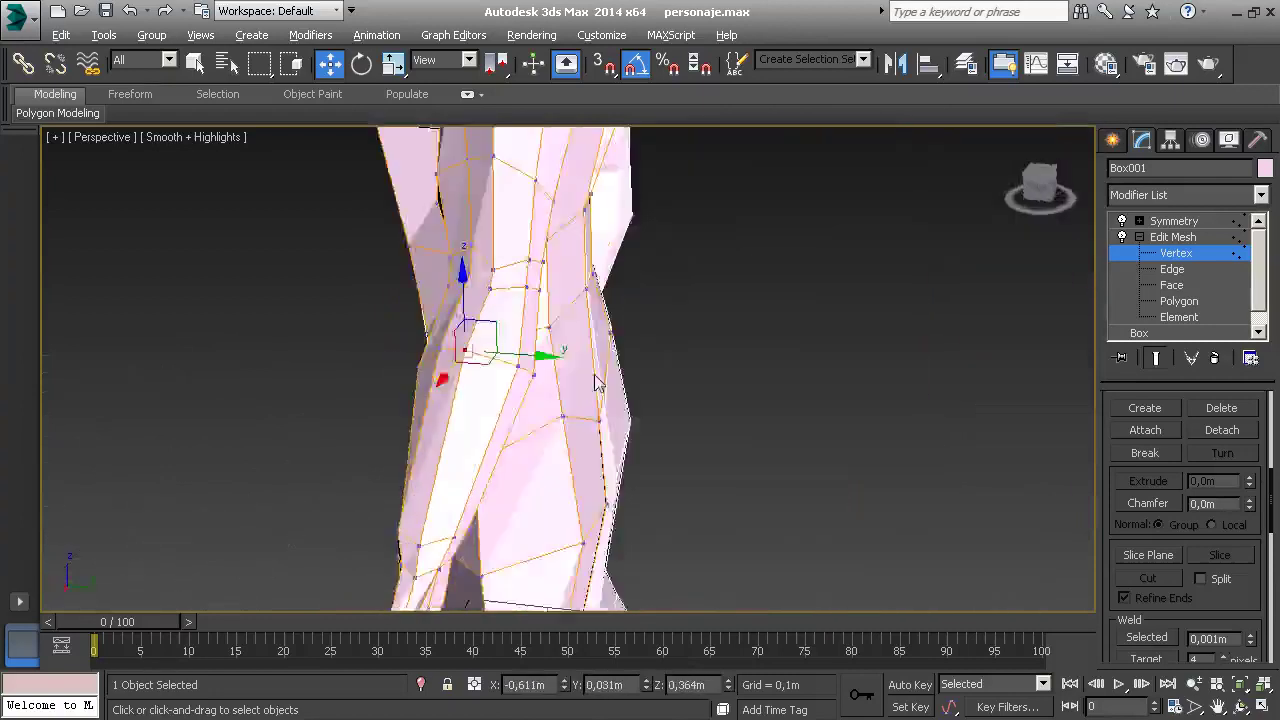
mouse_move(432, 349)
alt+middle_down()
mouse_move(757, 378)
mouse_move(826, 344)
mouse_move(767, 381)
mouse_move(745, 372)
alt+middle_up()
Adjust the armpit vertices where the arm meets the torso.
click(352, 324)
alt+middle_drag(352, 324, 358, 330)
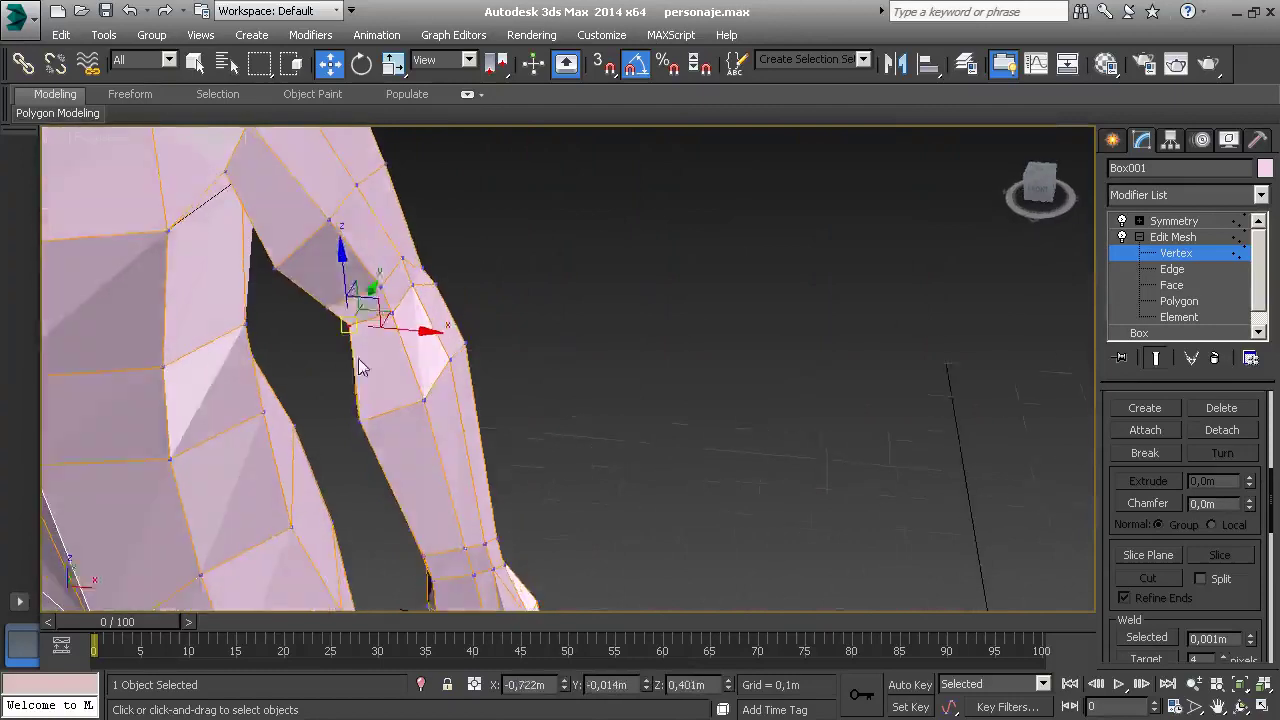
click(360, 420)
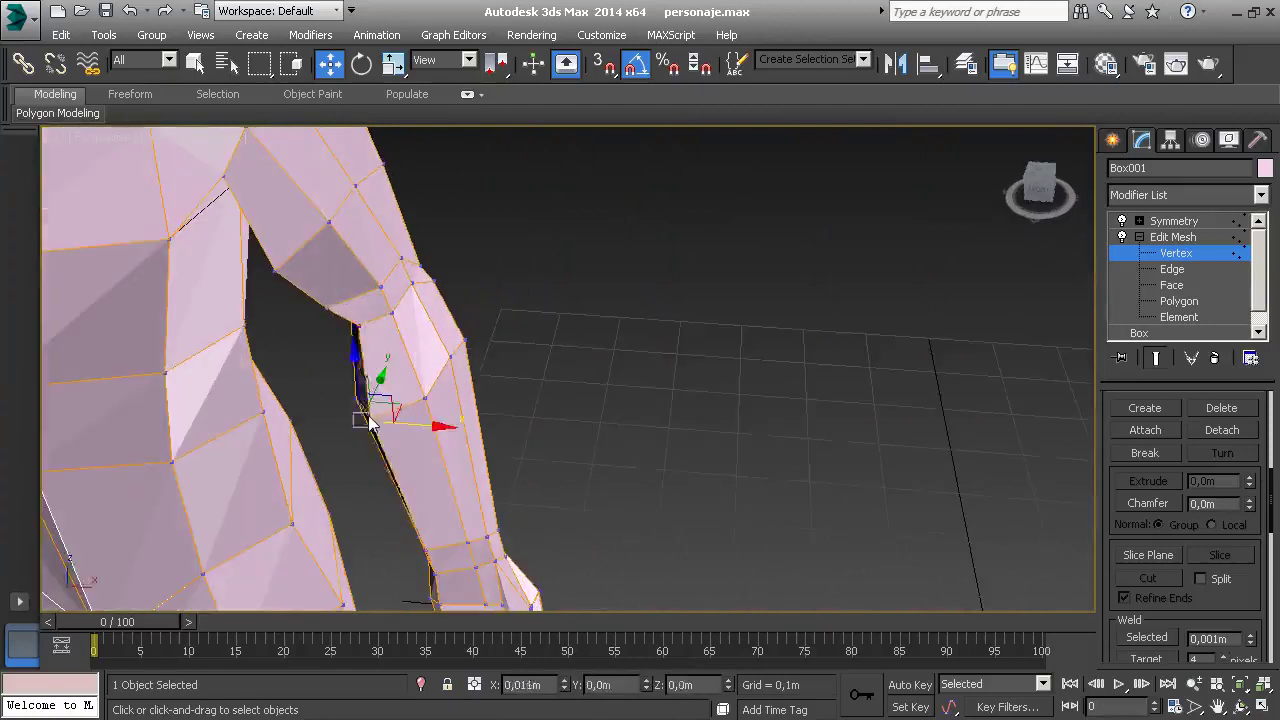
mouse_move(328, 333)
alt+middle_down()
mouse_move(493, 412)
mouse_move(634, 380)
mouse_move(560, 410)
alt+middle_up()
click(540, 418)
drag(560, 410, 576, 398)
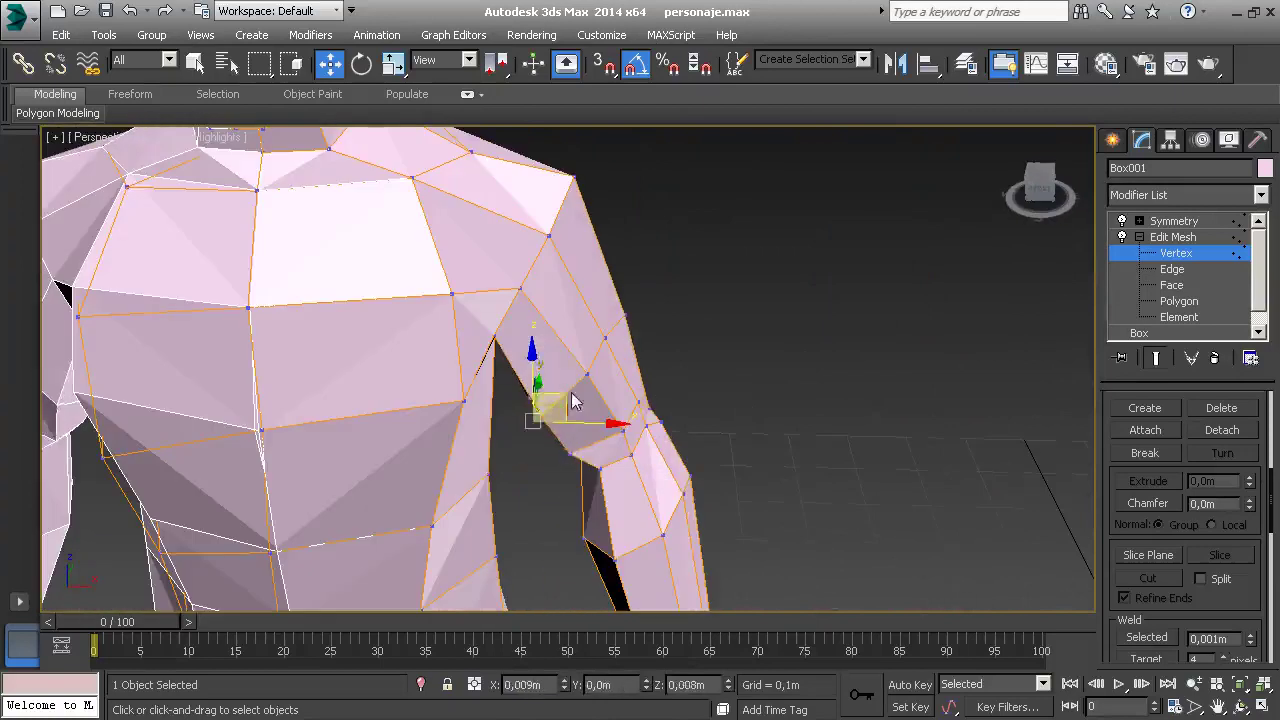
click(574, 457)
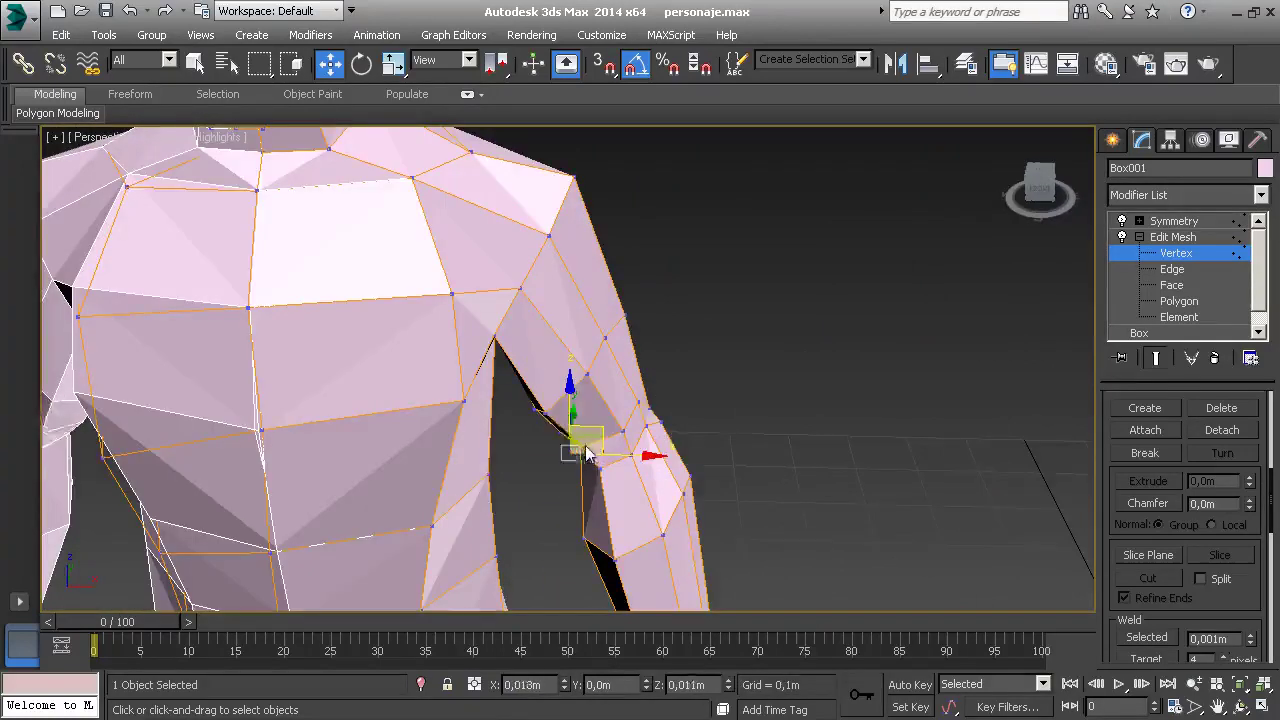
mouse_move(576, 458)
alt+middle_down()
mouse_move(645, 400)
mouse_move(441, 432)
alt+middle_up()
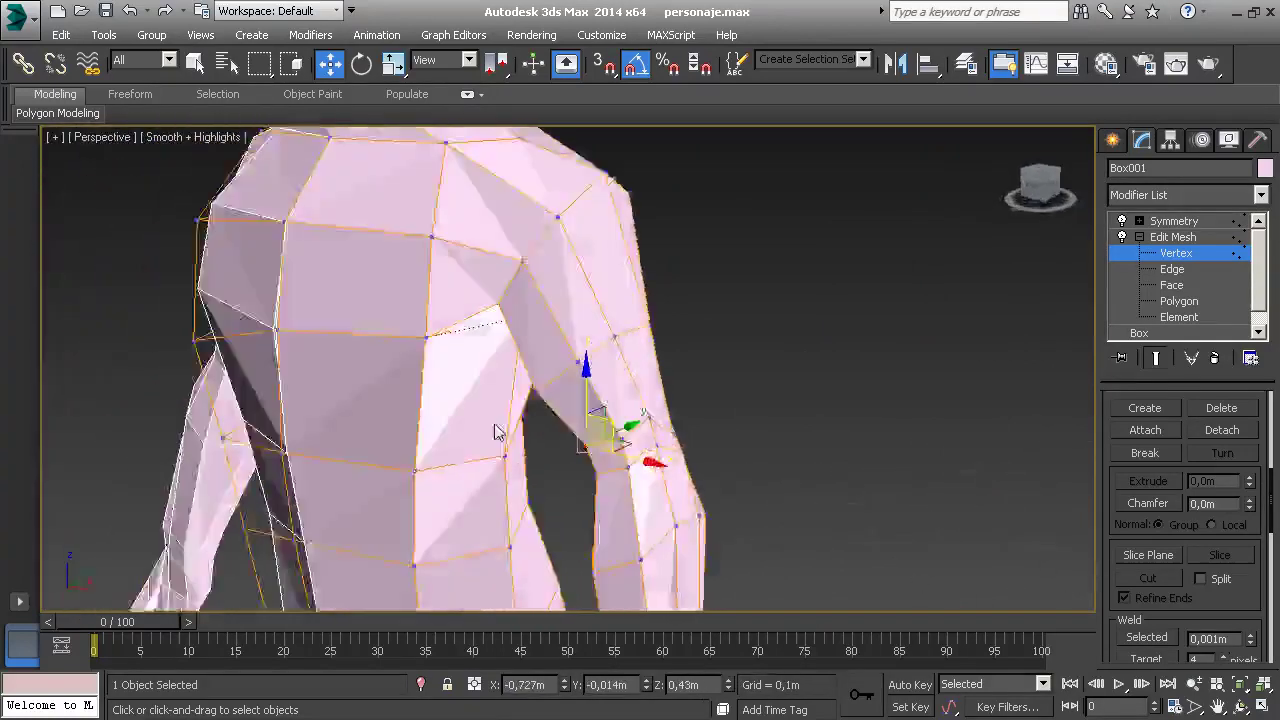
mouse_move(562, 334)
alt+middle_down()
mouse_move(578, 347)
mouse_move(511, 330)
mouse_move(659, 329)
mouse_move(540, 345)
mouse_move(580, 346)
alt+middle_up()
Zoom out to a side profile and drag a shoulder vertex to refine the upper flank.
scroll(565, 347, down, 5)
scroll(580, 346, down, 3)
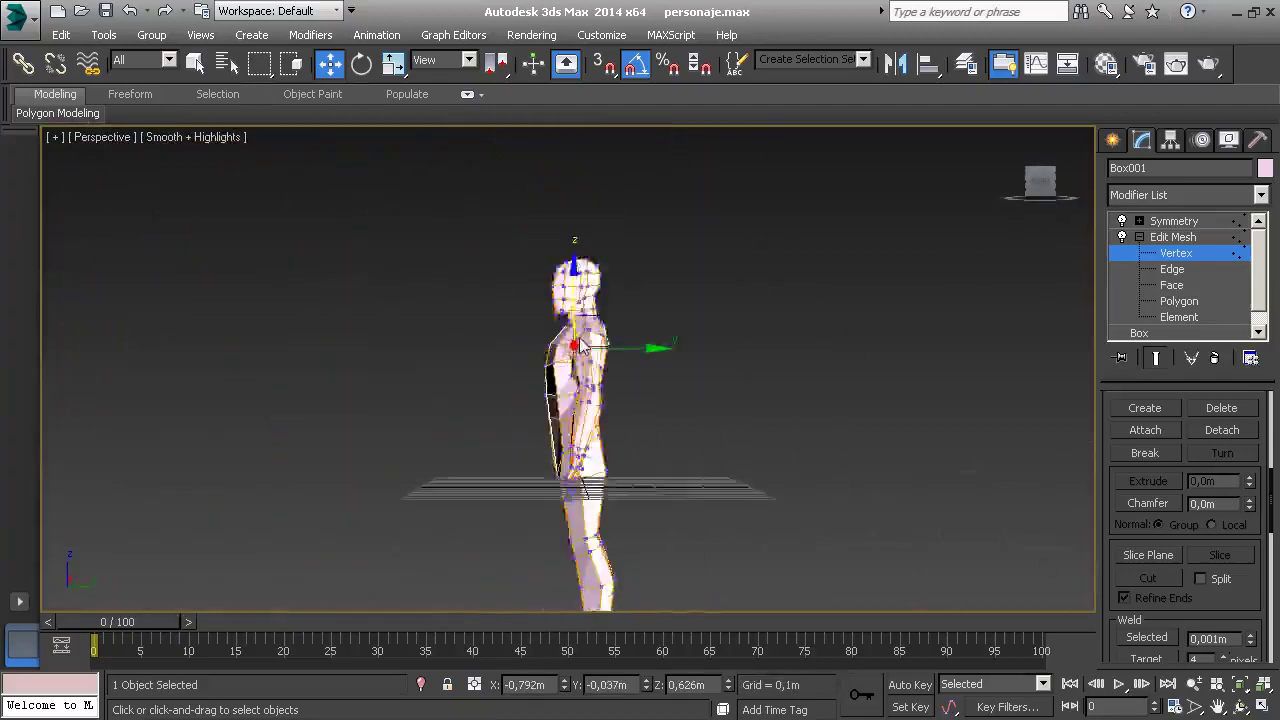
scroll(595, 345, up, 8)
scroll(511, 363, down, 5)
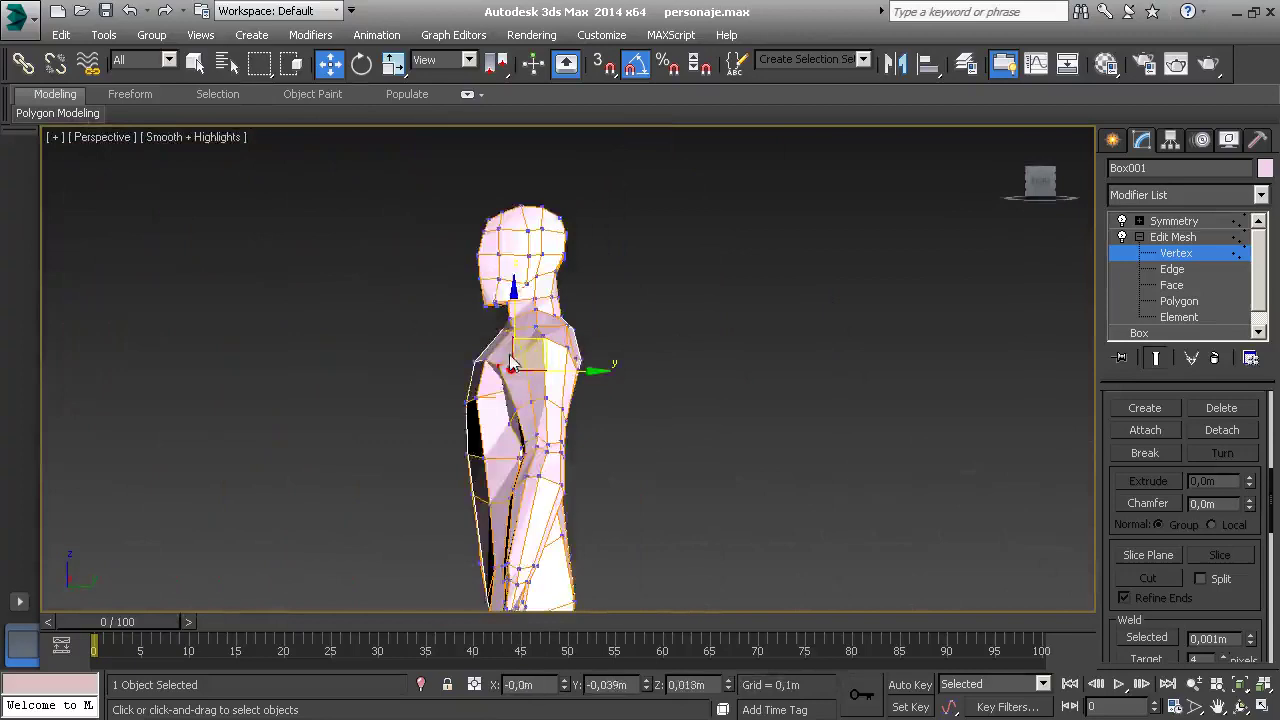
scroll(546, 318, up, 5)
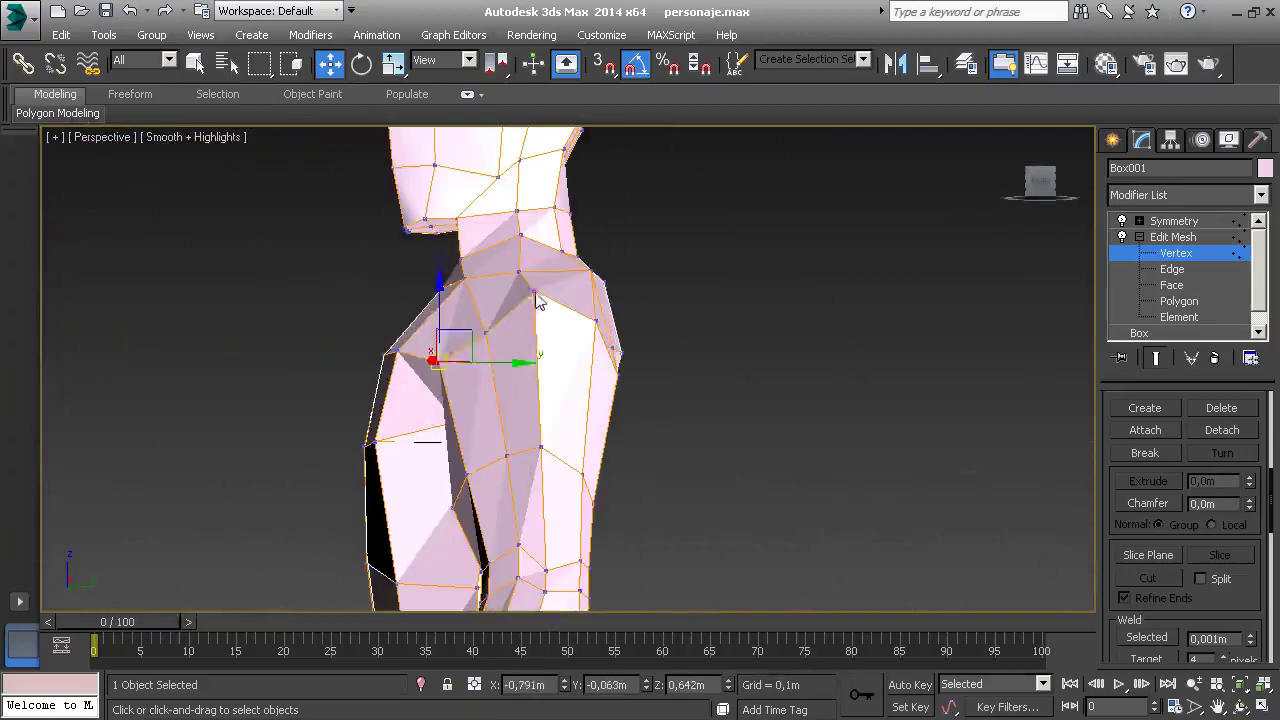
drag(537, 303, 600, 335)
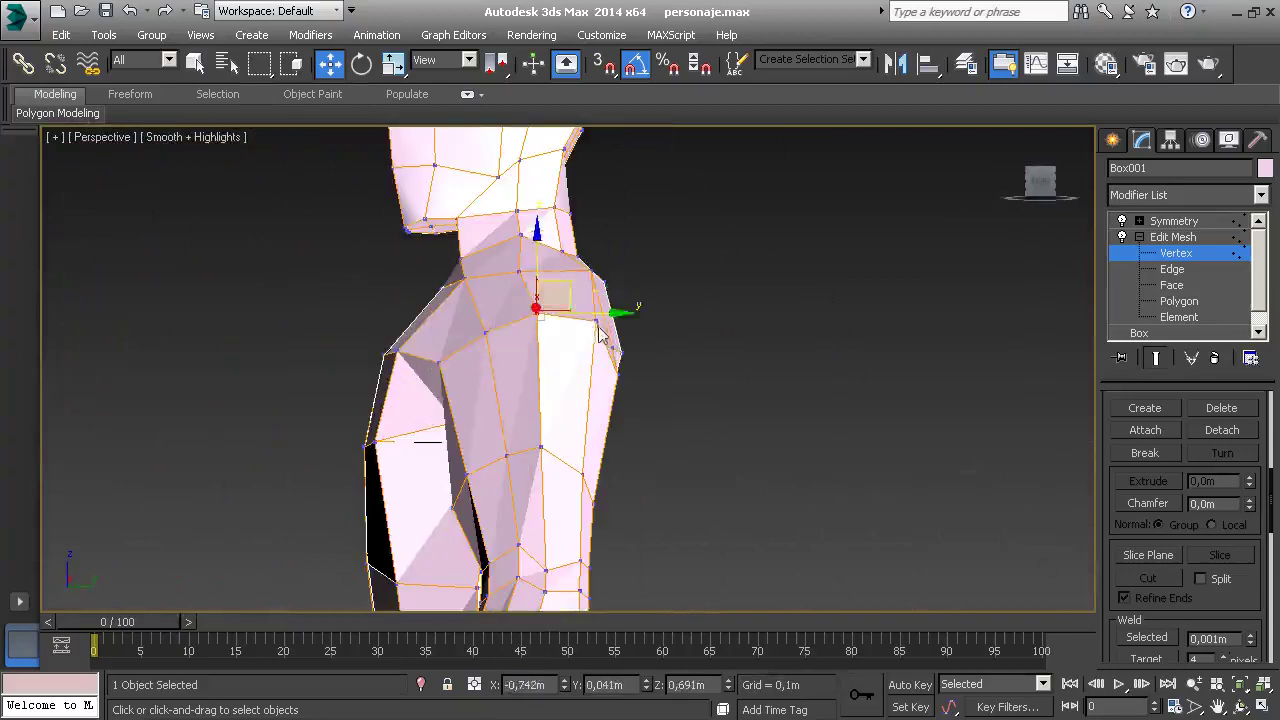
mouse_move(643, 368)
alt+middle_down()
mouse_move(587, 383)
mouse_move(471, 520)
mouse_move(617, 500)
mouse_move(563, 434)
mouse_move(612, 376)
mouse_move(563, 387)
alt+middle_up()
Move a chest vertex down and raise the lower torso vertex beneath it.
click(523, 366)
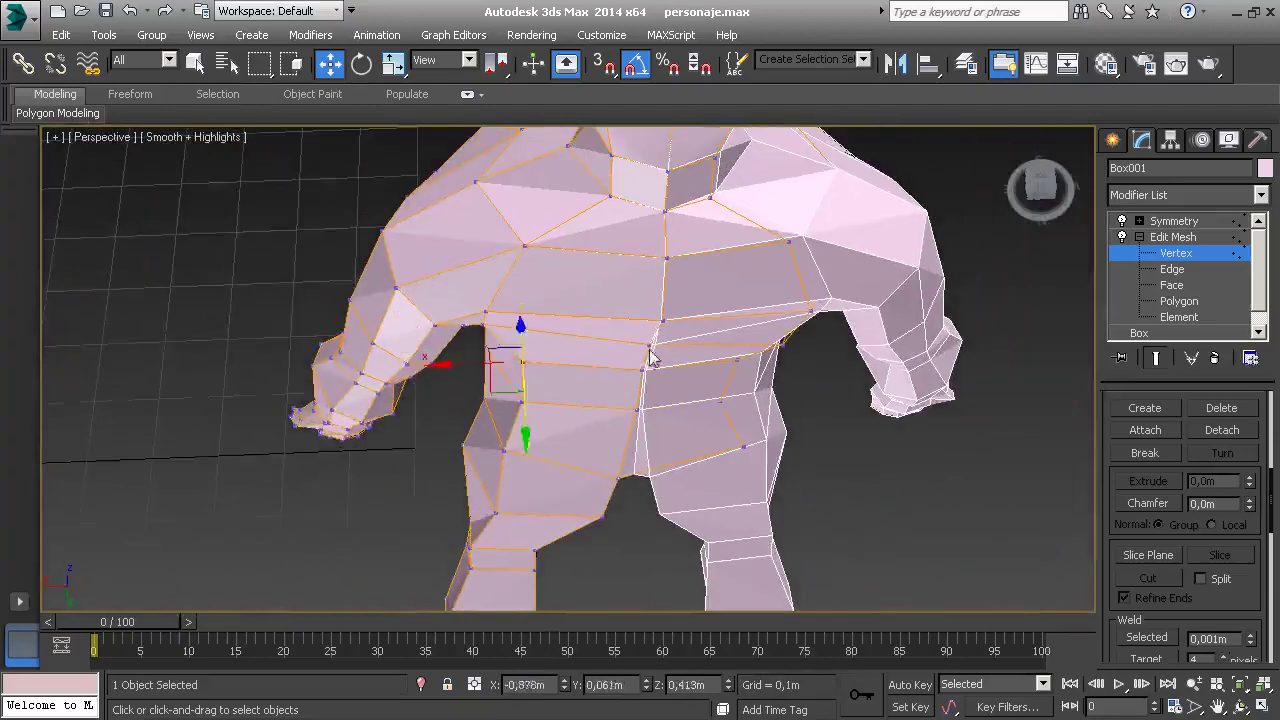
click(650, 352)
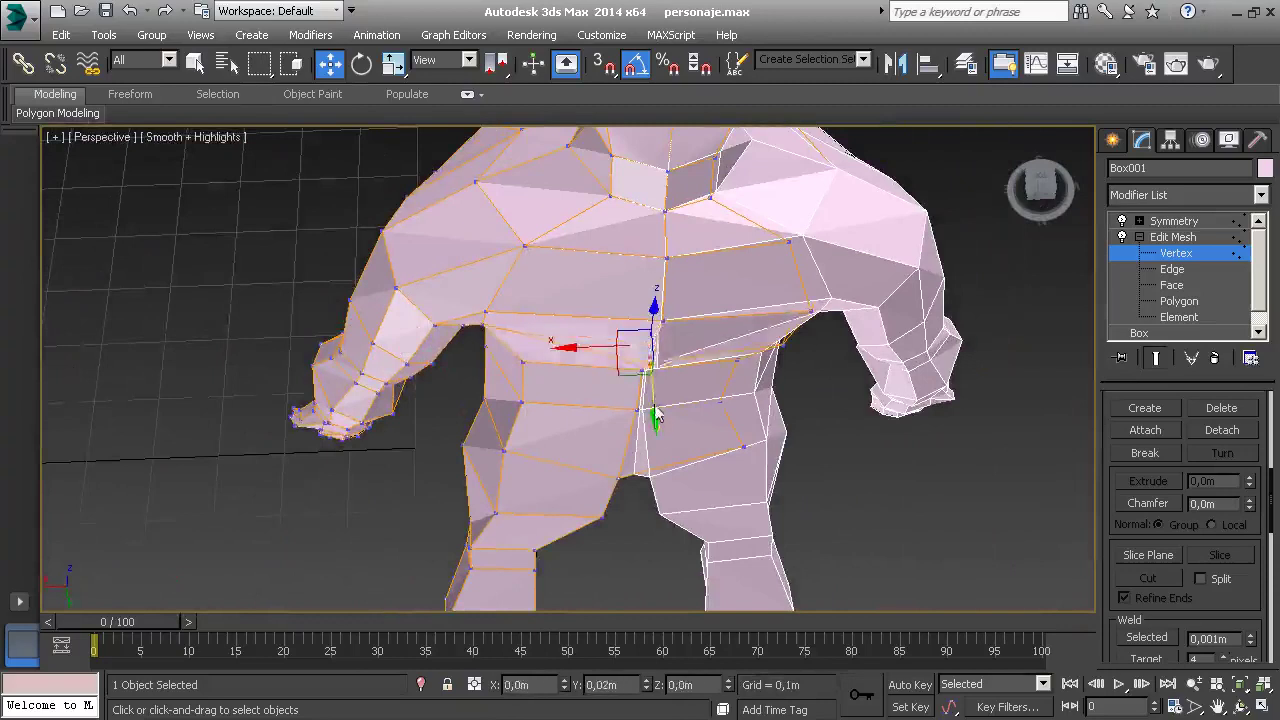
alt+middle_drag(650, 392, 664, 390)
drag(632, 418, 657, 435)
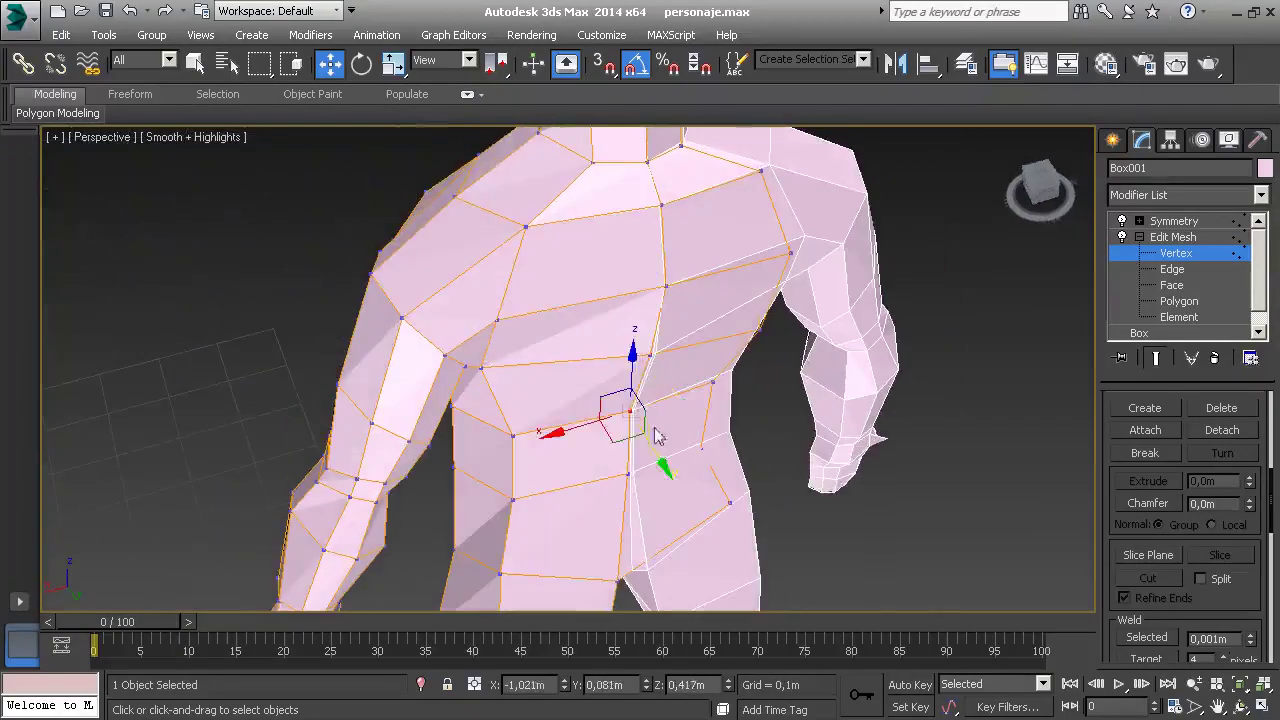
click(634, 471)
click(628, 474)
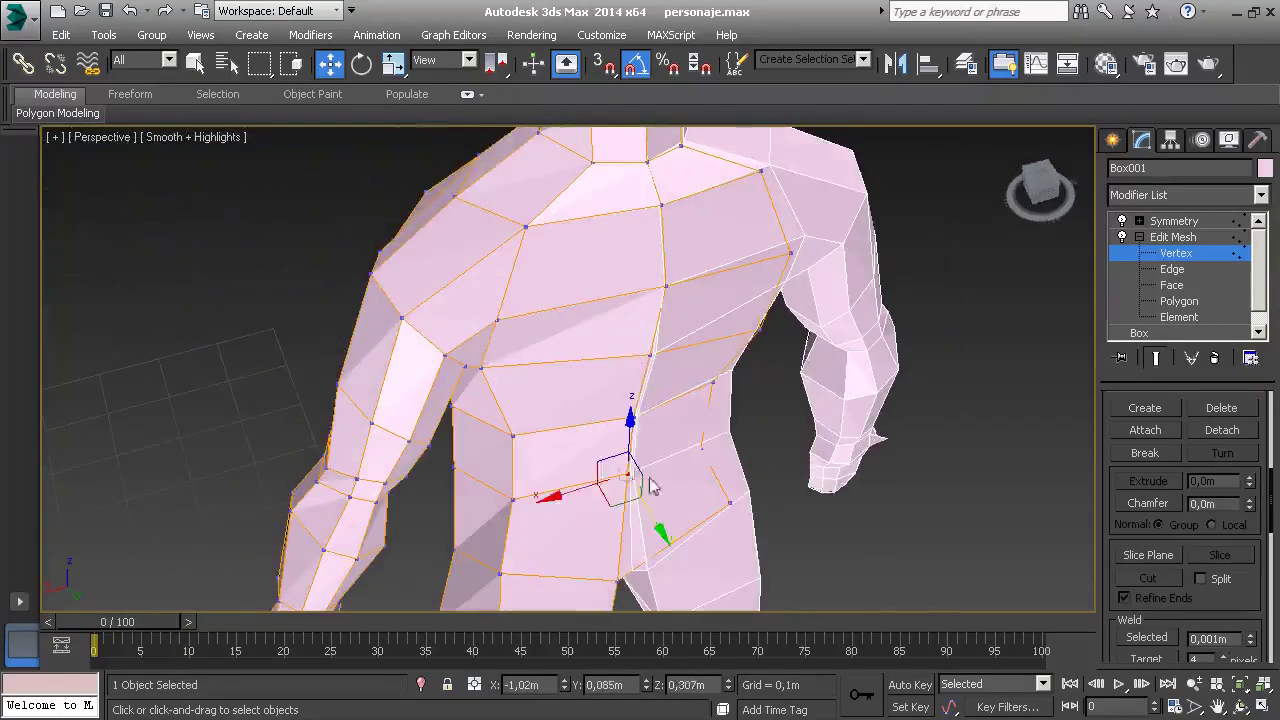
mouse_move(630, 472)
mouse_down()
mouse_move(600, 428)
mouse_move(569, 446)
mouse_up()
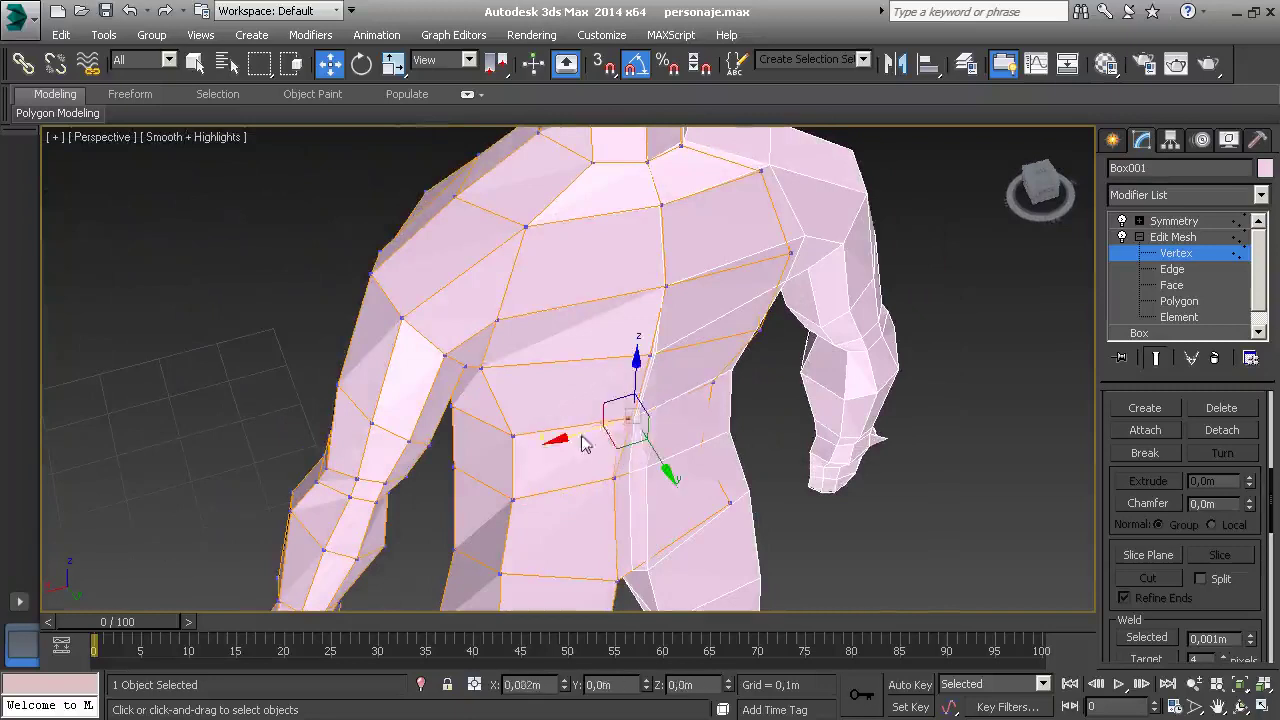
Raise a chest vertex toward the clavicle, then turn off the Symmetry modifier.
click(650, 356)
drag(648, 358, 632, 357)
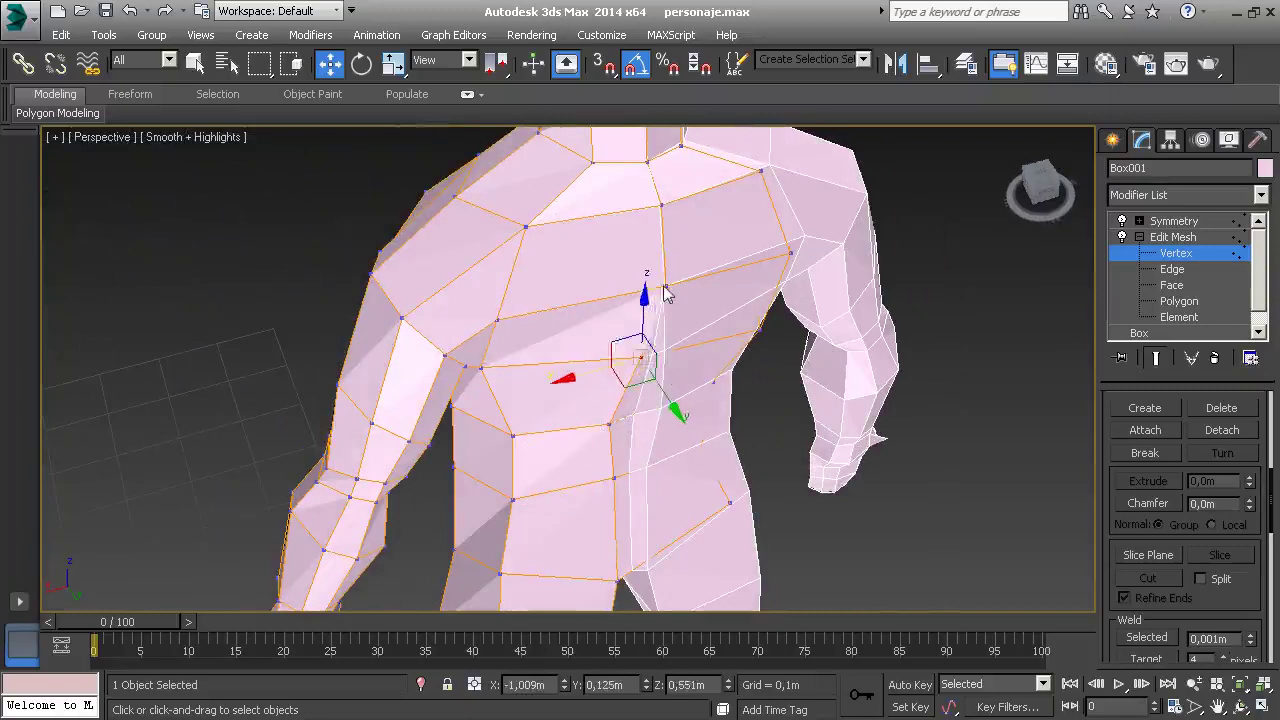
drag(667, 292, 665, 232)
middle_drag(648, 178, 645, 320)
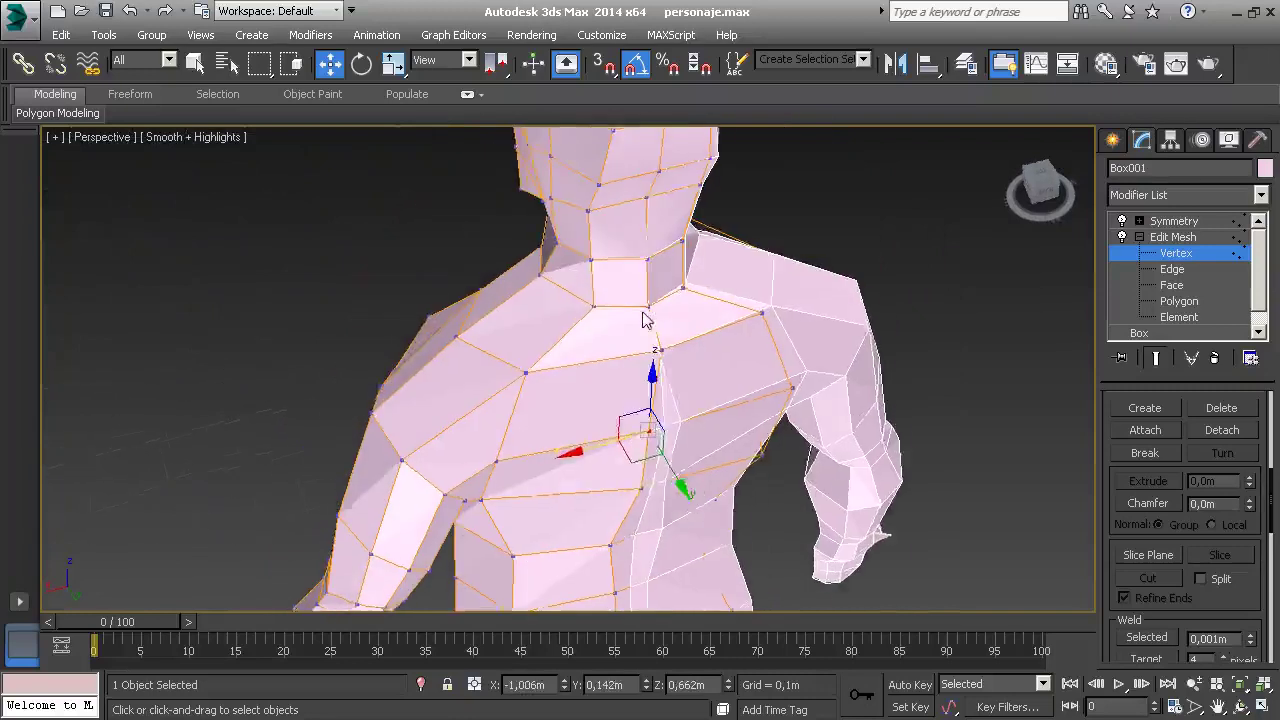
click(663, 347)
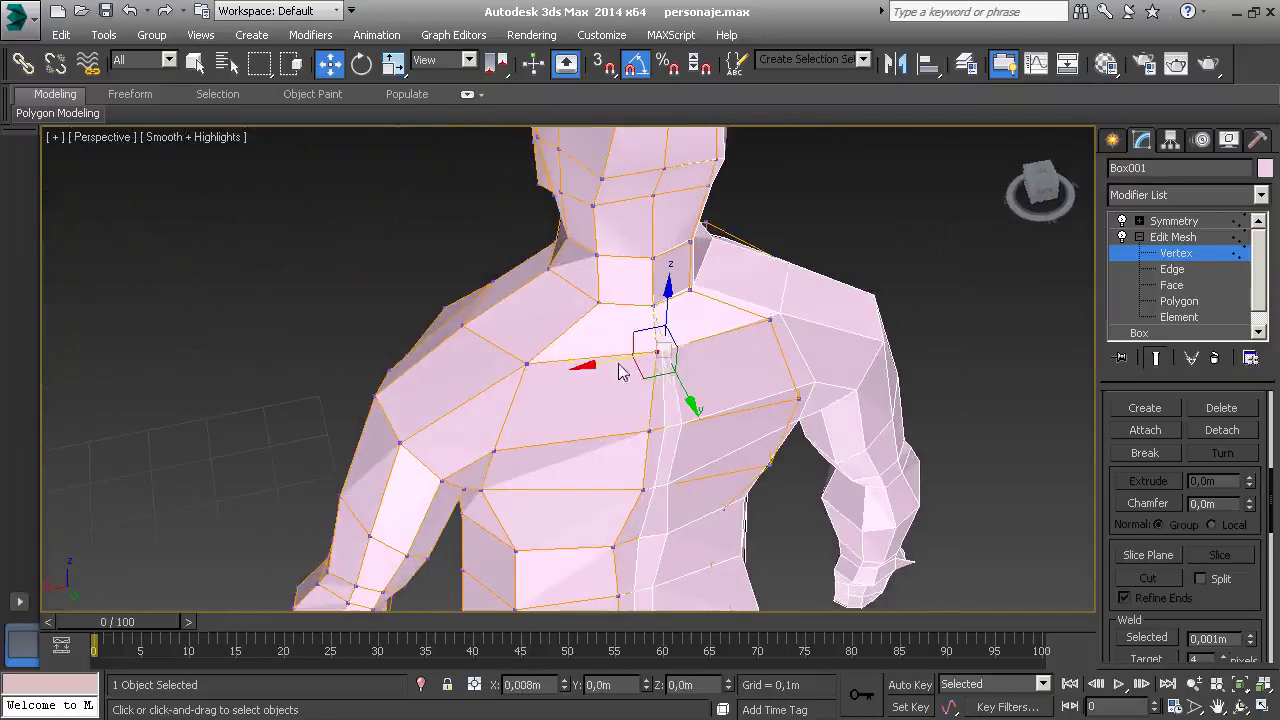
middle_drag(625, 370, 600, 292)
click(1121, 221)
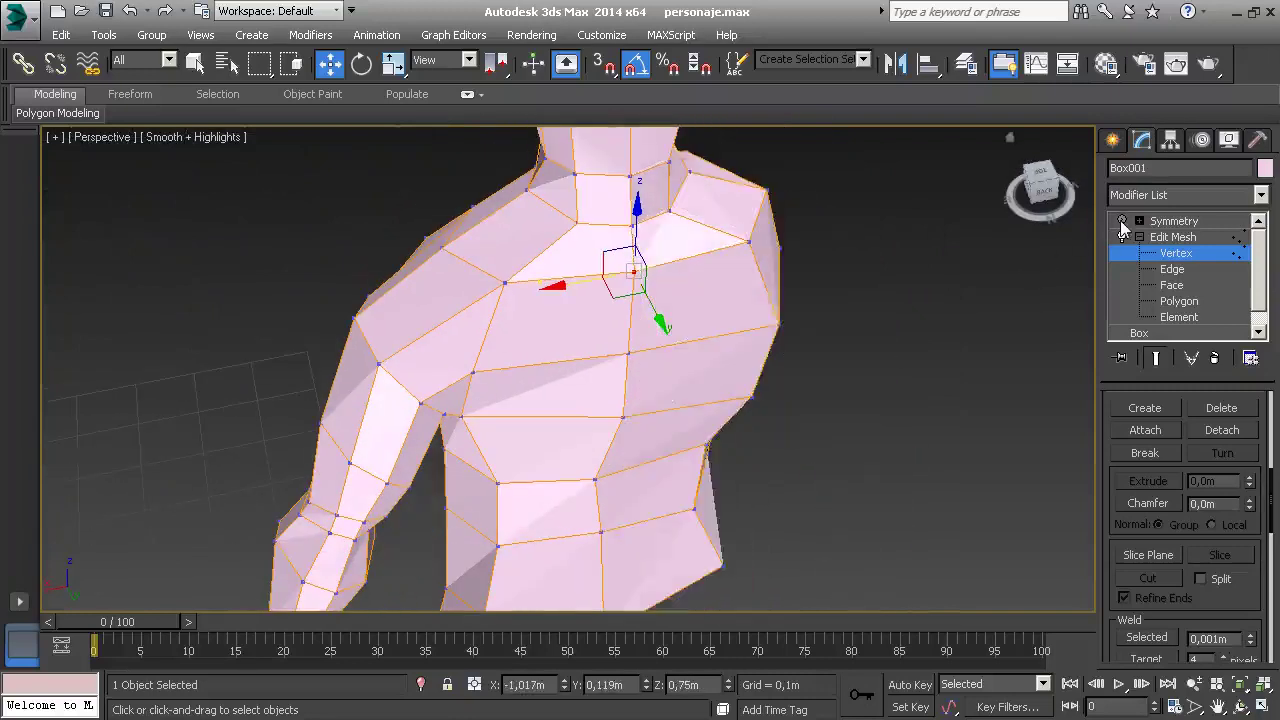
Re-enable Symmetry and shift the selected vertices slightly along Y.
click(1121, 221)
scroll(709, 377, down, 3)
scroll(734, 374, down, 3)
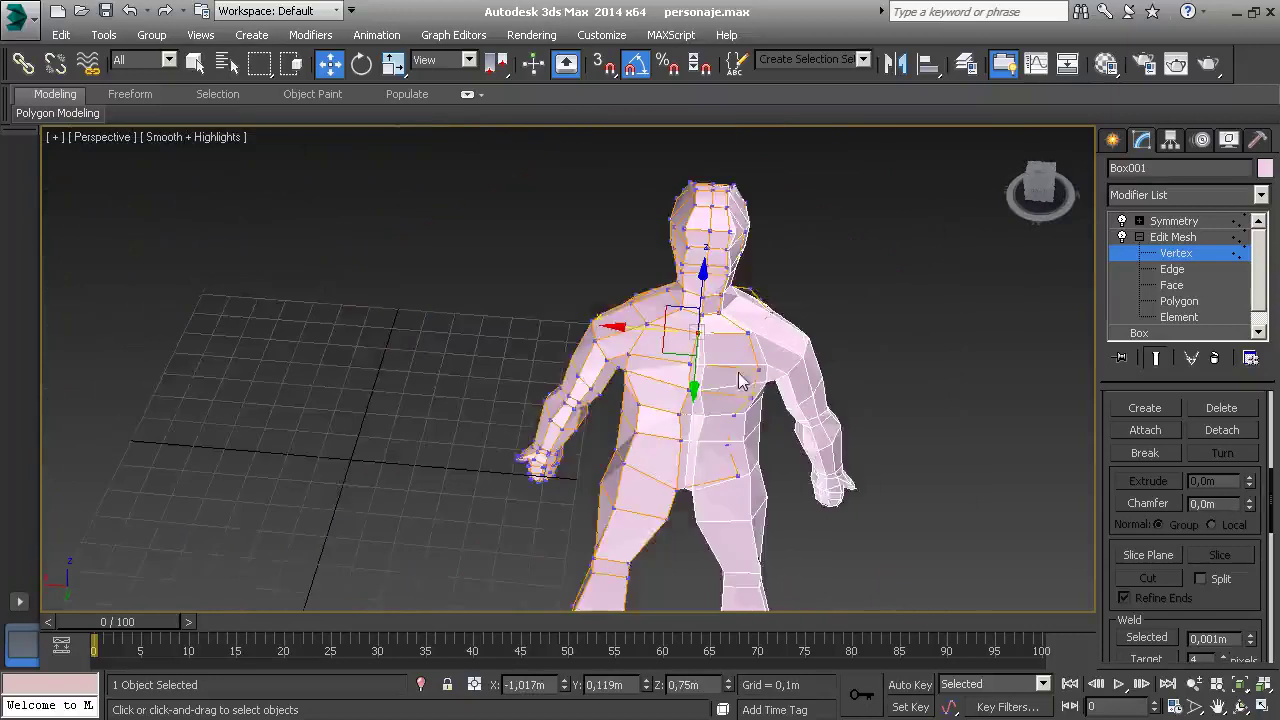
mouse_move(734, 374)
alt+middle_down()
mouse_move(755, 397)
mouse_move(757, 385)
alt+middle_up()
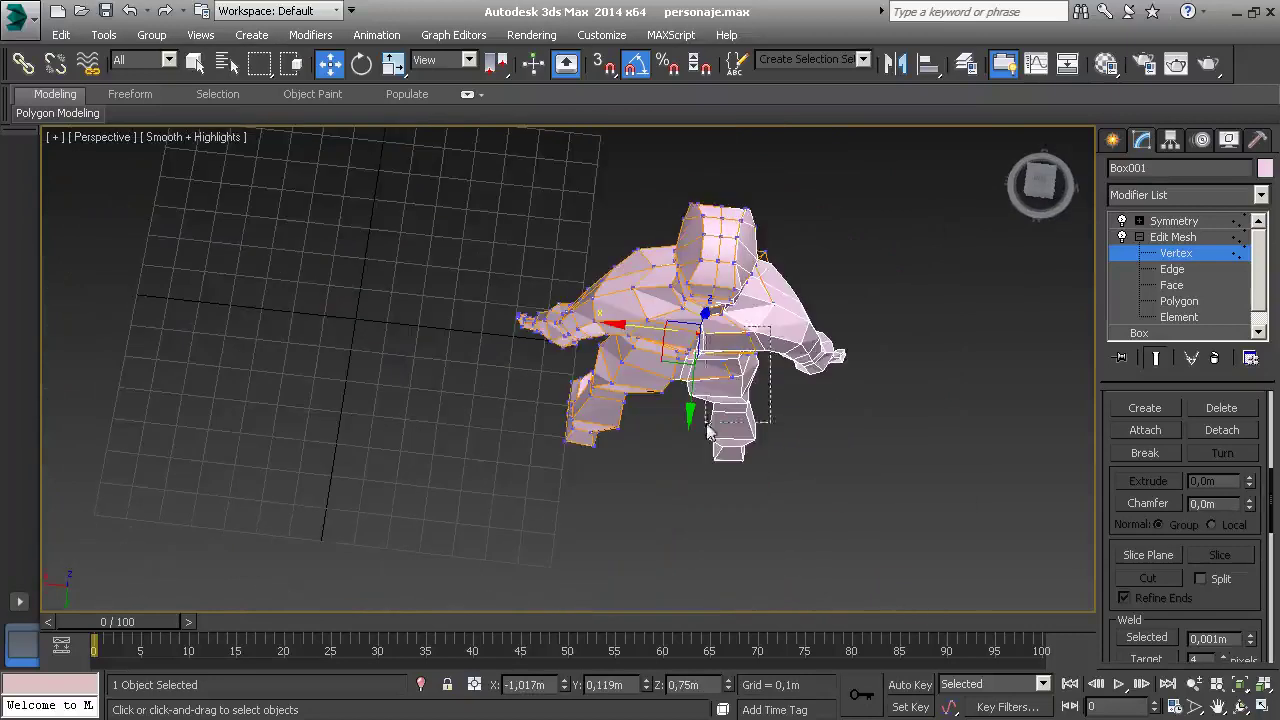
alt+middle_drag(708, 430, 740, 380)
scroll(746, 375, up, 5)
drag(724, 418, 728, 400)
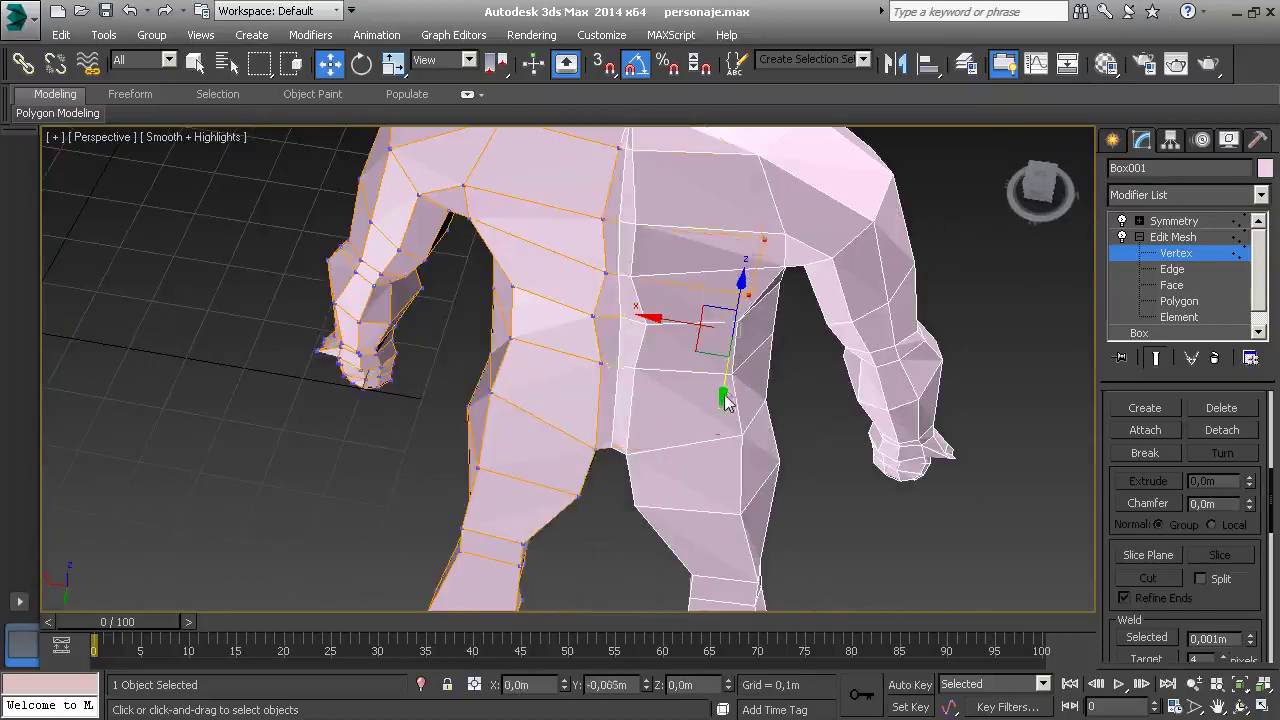
Move the hip vertex and nudge a thigh vertex to reshape the upper leg.
mouse_move(726, 395)
alt+middle_down()
mouse_move(624, 367)
mouse_move(647, 265)
alt+middle_up()
alt+middle_drag(732, 367, 743, 318)
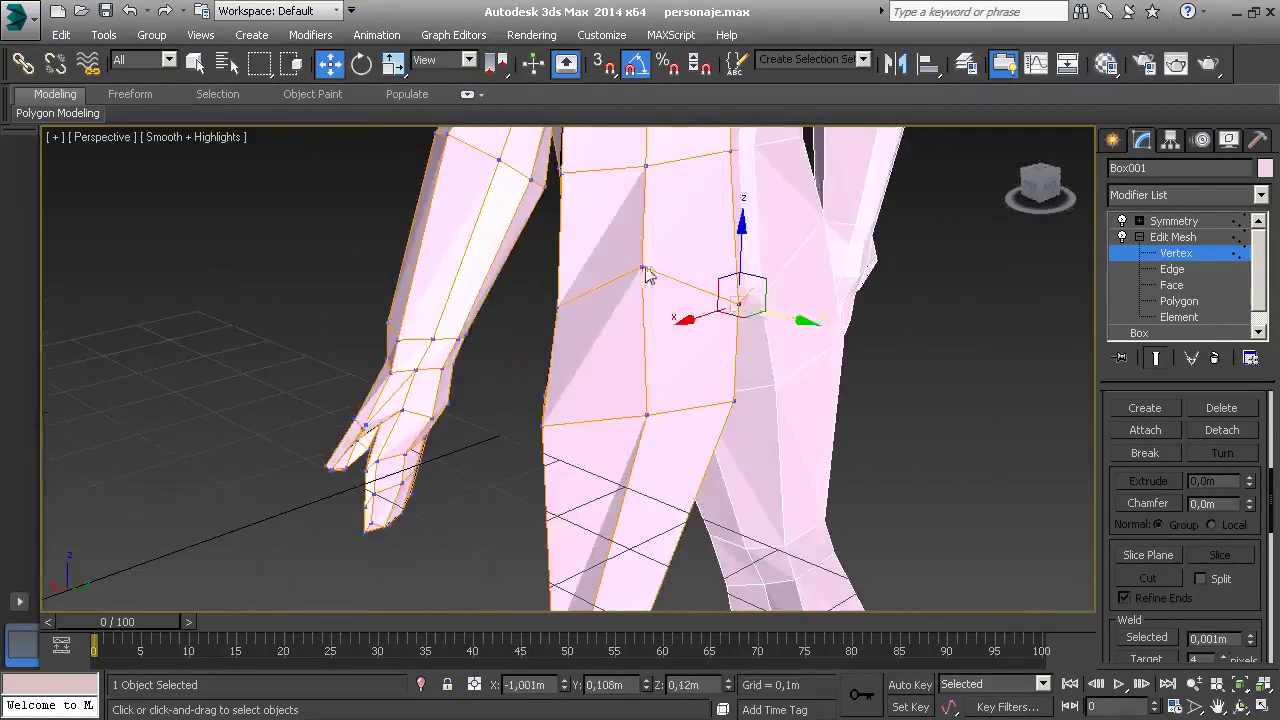
drag(686, 314, 740, 312)
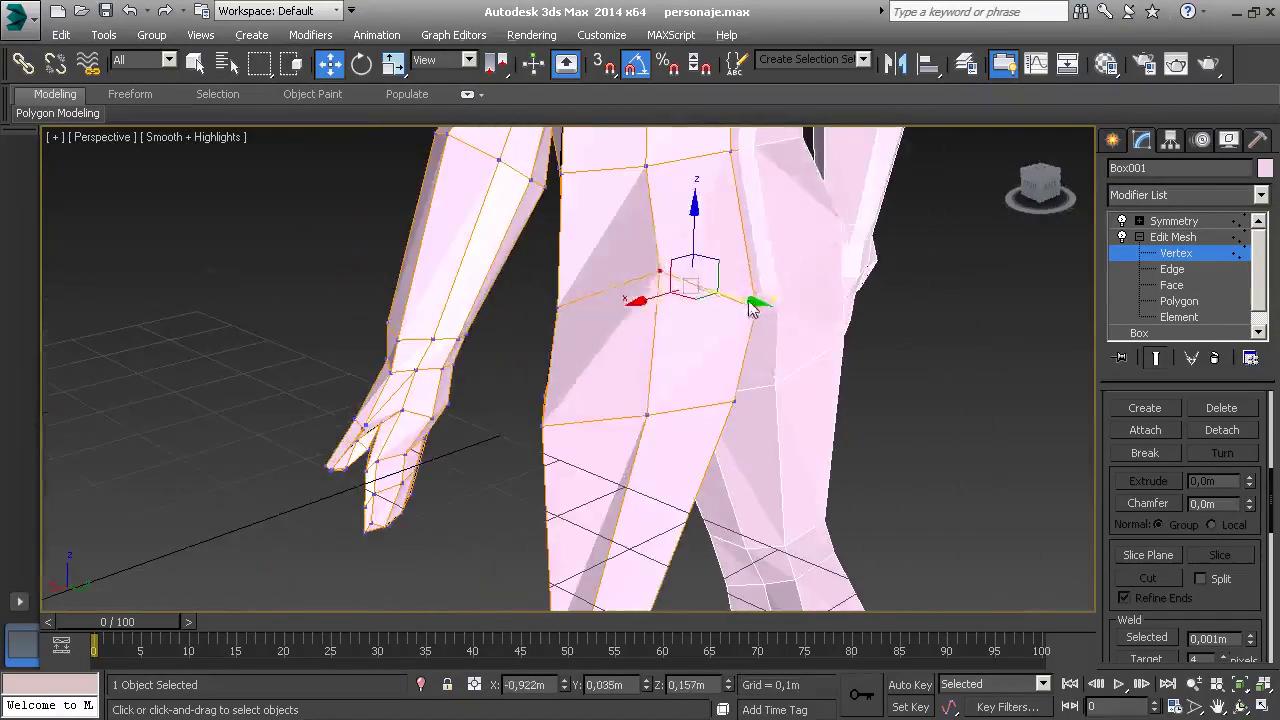
mouse_move(740, 312)
alt+middle_down()
mouse_move(770, 314)
mouse_move(643, 376)
alt+middle_up()
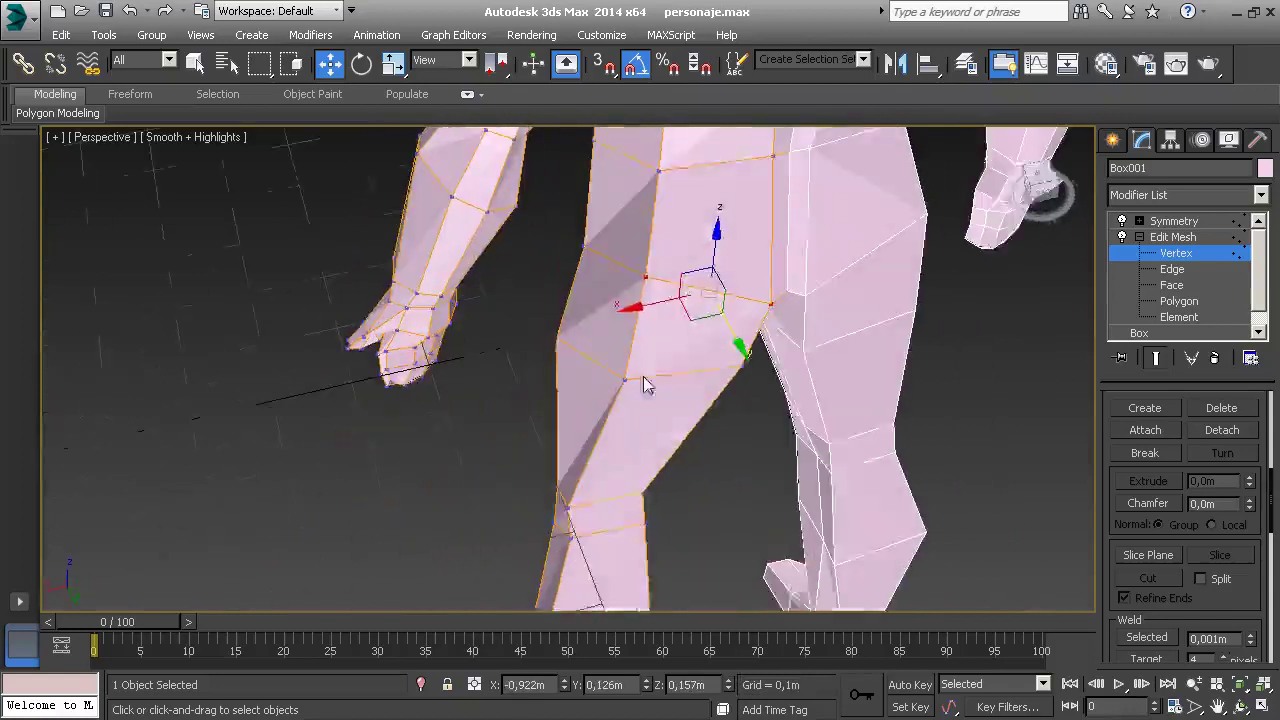
click(678, 340)
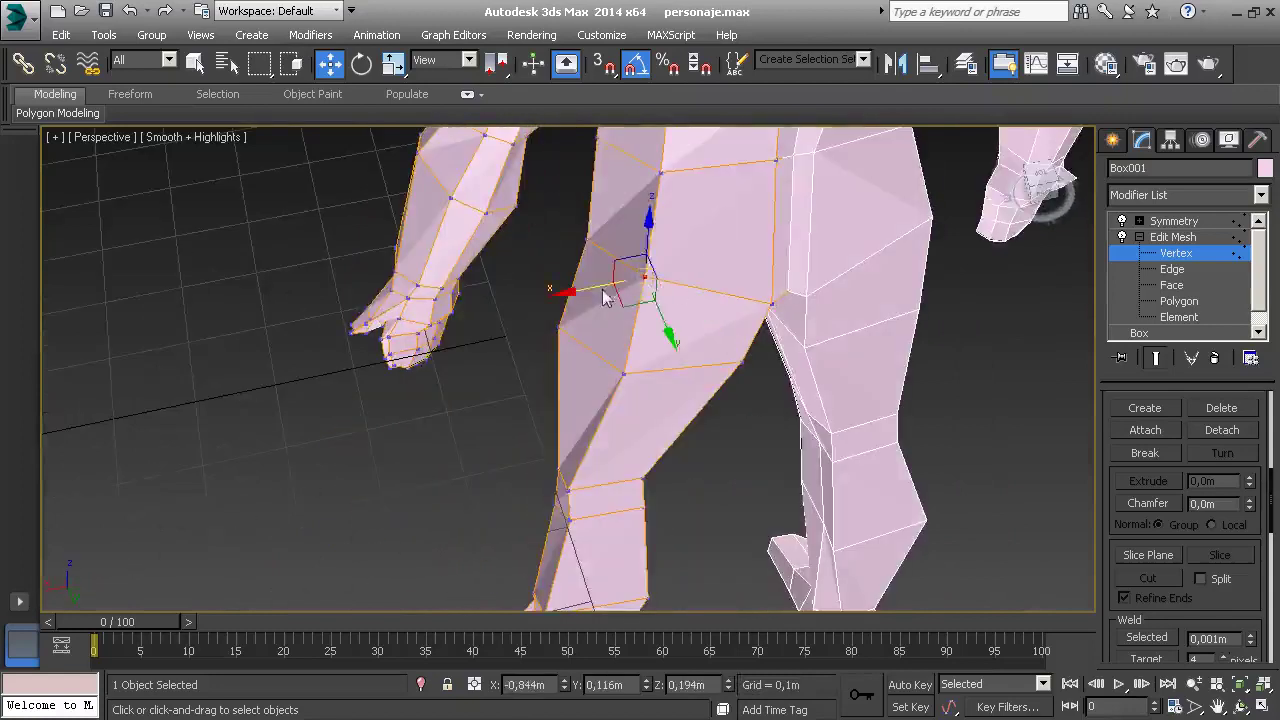
drag(590, 296, 543, 334)
mouse_move(543, 334)
alt+middle_down()
mouse_move(742, 336)
mouse_move(849, 305)
mouse_move(783, 358)
mouse_move(801, 303)
mouse_move(422, 323)
mouse_move(629, 363)
mouse_move(697, 398)
mouse_move(900, 383)
mouse_move(677, 351)
mouse_move(590, 355)
mouse_move(669, 364)
mouse_move(689, 333)
mouse_move(755, 320)
mouse_move(750, 293)
mouse_move(736, 363)
alt+middle_up()
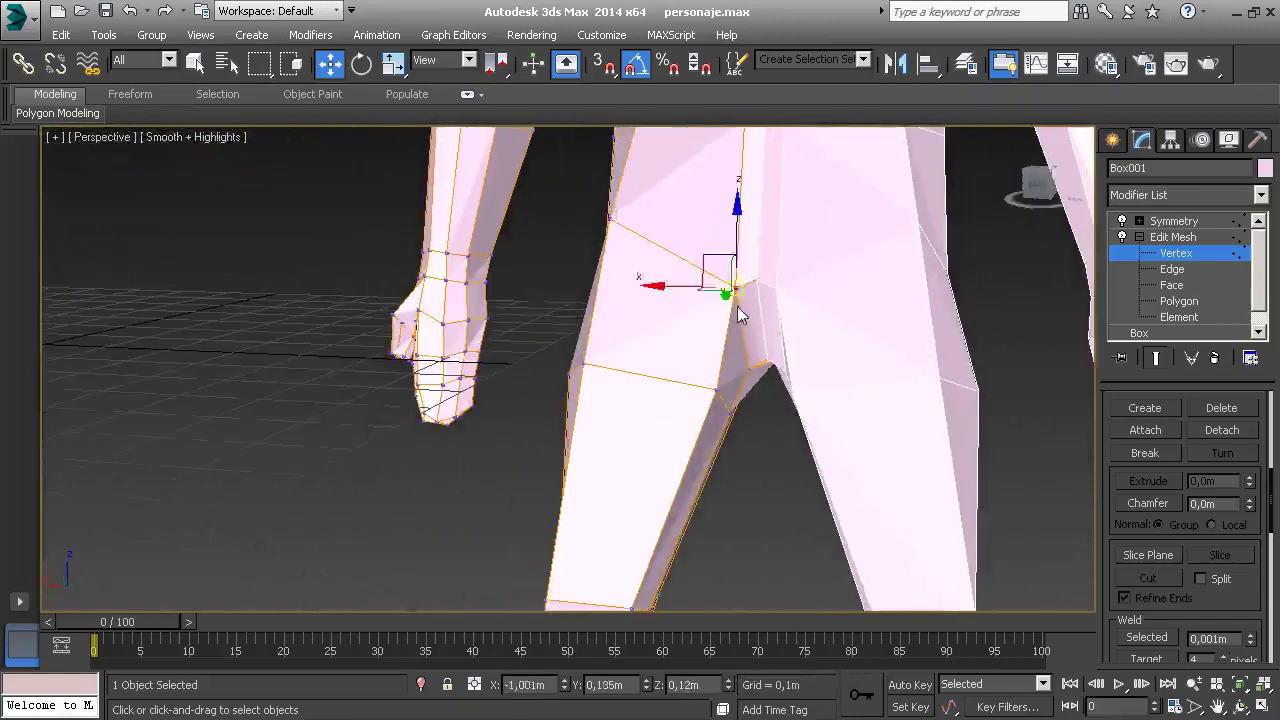
Move the crotch vertex to narrow the inner thigh.
mouse_move(702, 290)
mouse_down()
mouse_move(652, 268)
mouse_move(676, 369)
mouse_up()
scroll(688, 385, down, 3)
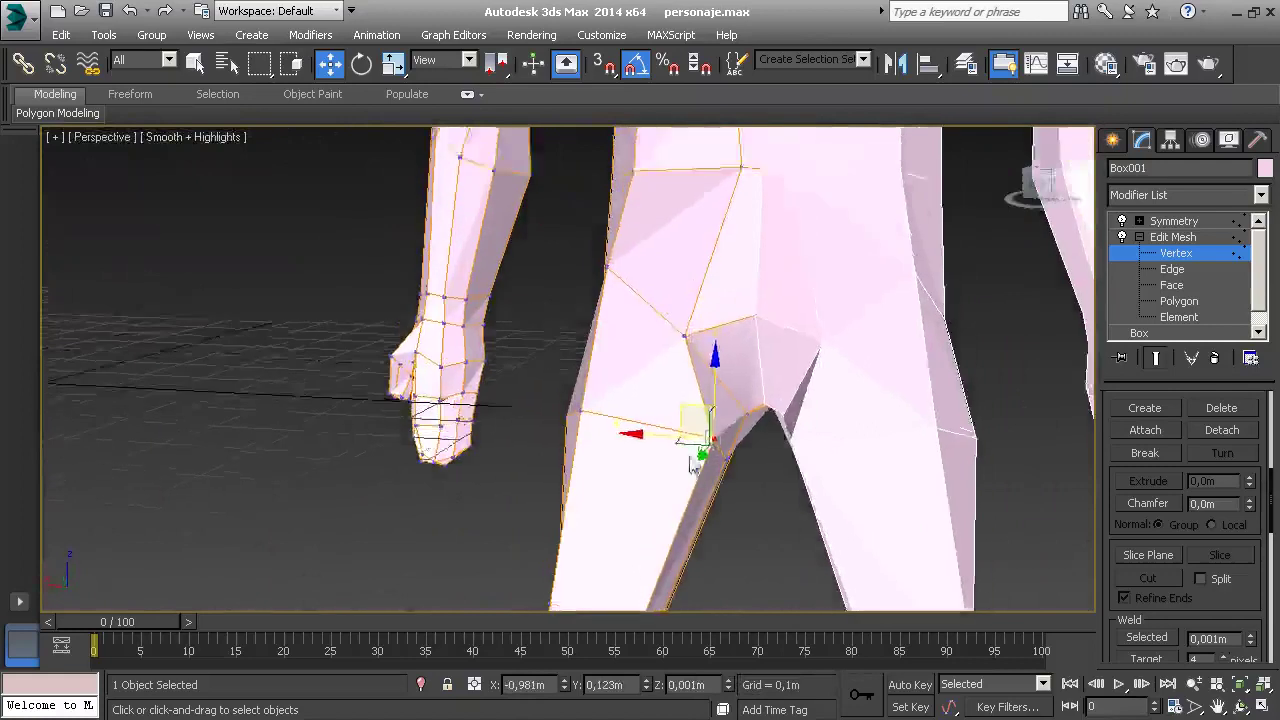
scroll(688, 354, up, 3)
scroll(690, 380, down, 2)
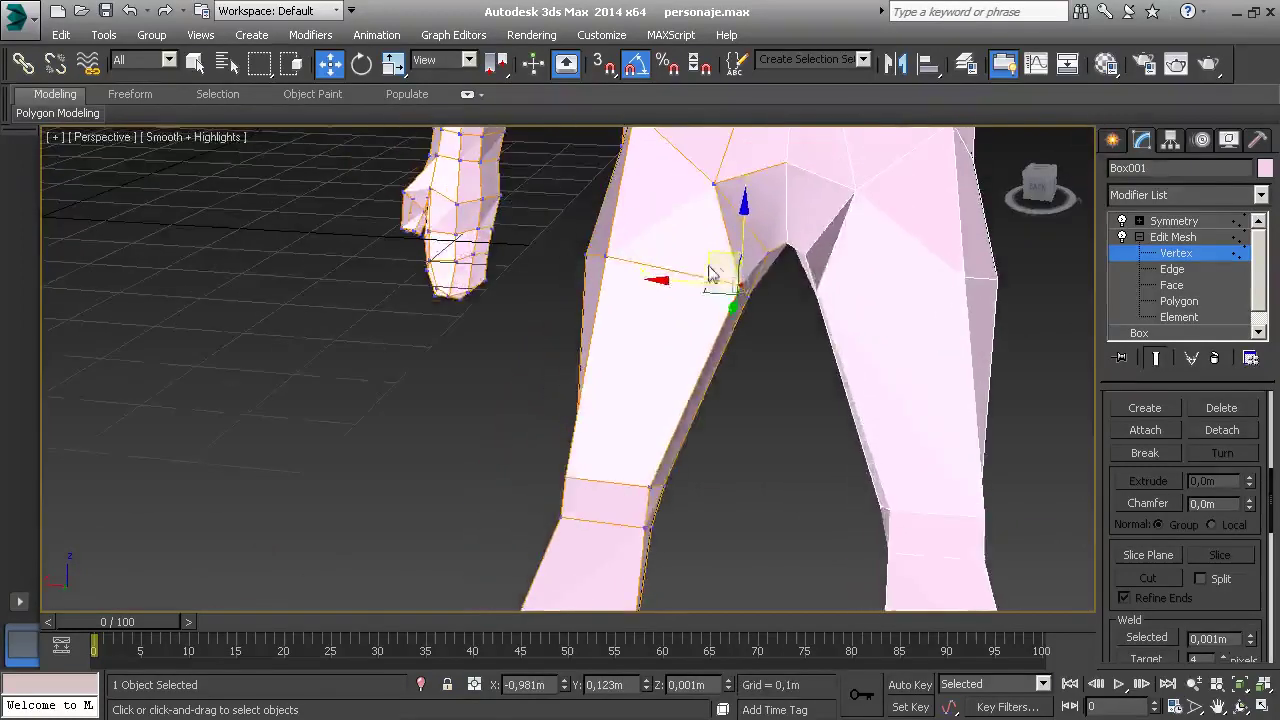
drag(710, 274, 648, 267)
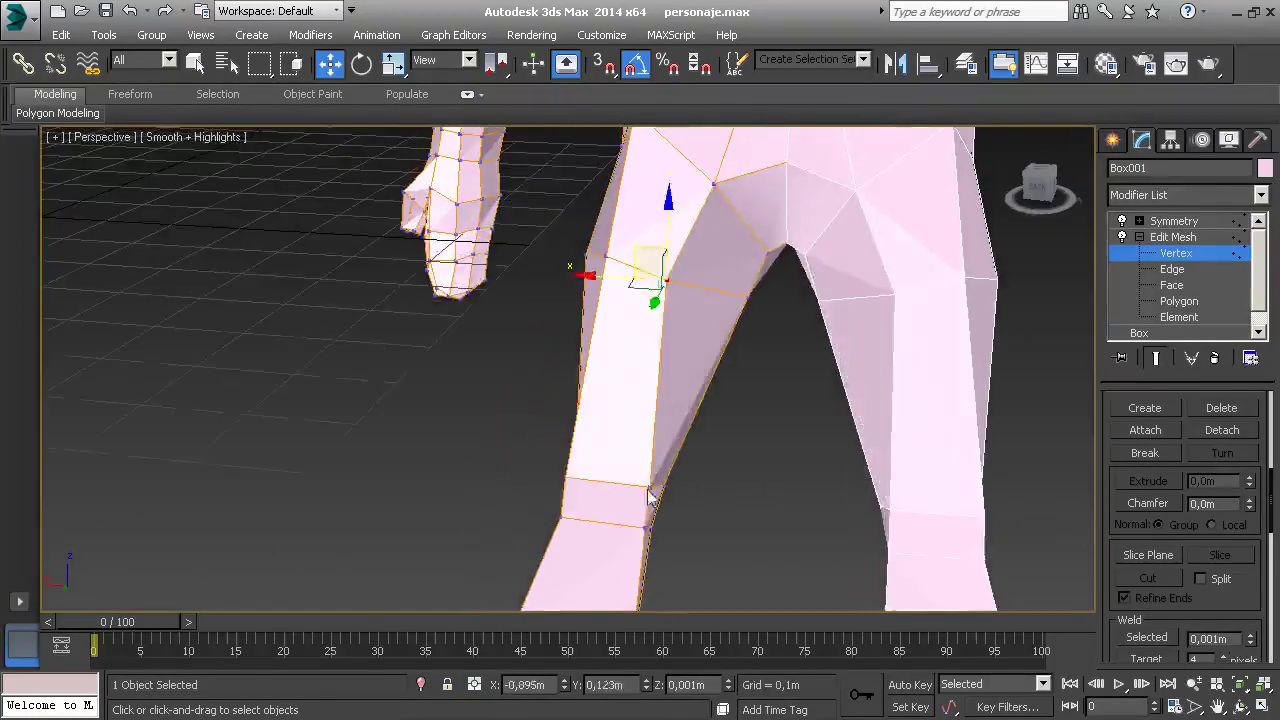
Reposition the knee vertices to reshape the lower leg's contour.
drag(648, 494, 606, 533)
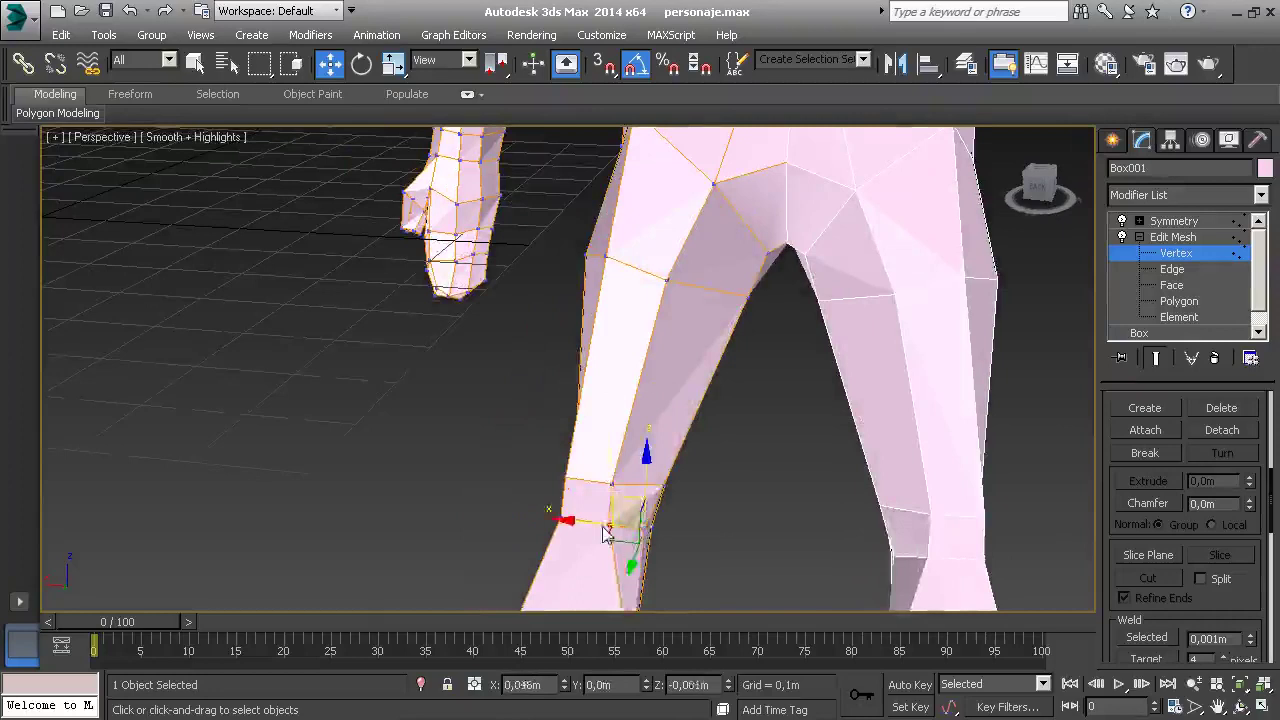
mouse_move(606, 533)
middle_down()
mouse_move(629, 491)
mouse_move(645, 492)
middle_up()
drag(652, 487, 621, 493)
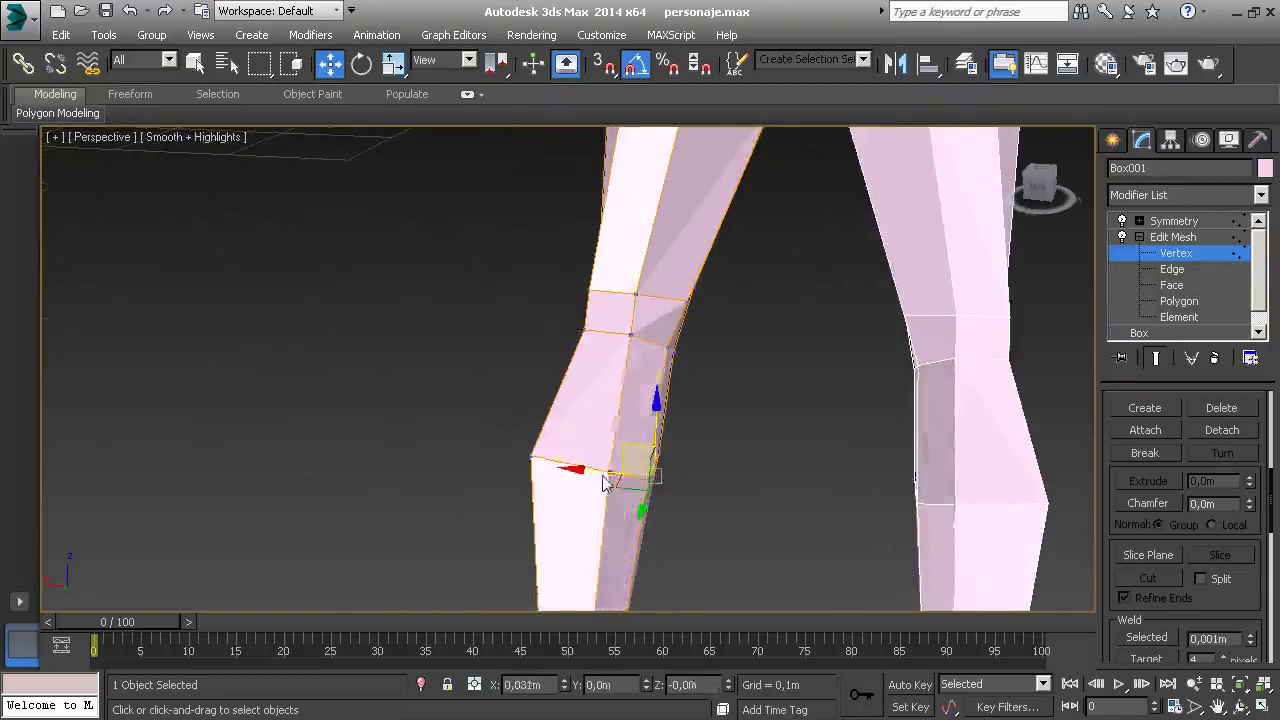
middle_drag(621, 493, 633, 402)
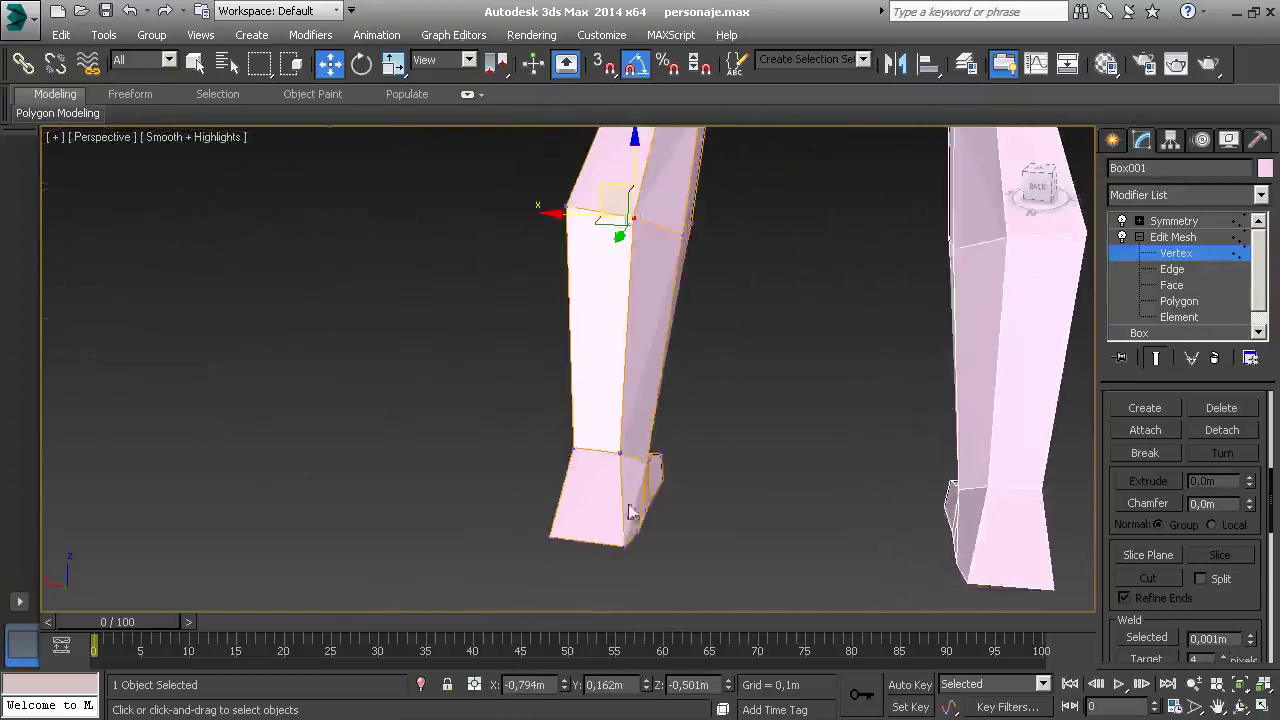
mouse_move(631, 512)
alt+middle_down()
mouse_move(517, 509)
mouse_move(882, 518)
mouse_move(777, 523)
mouse_move(677, 437)
mouse_move(694, 464)
alt+middle_up()
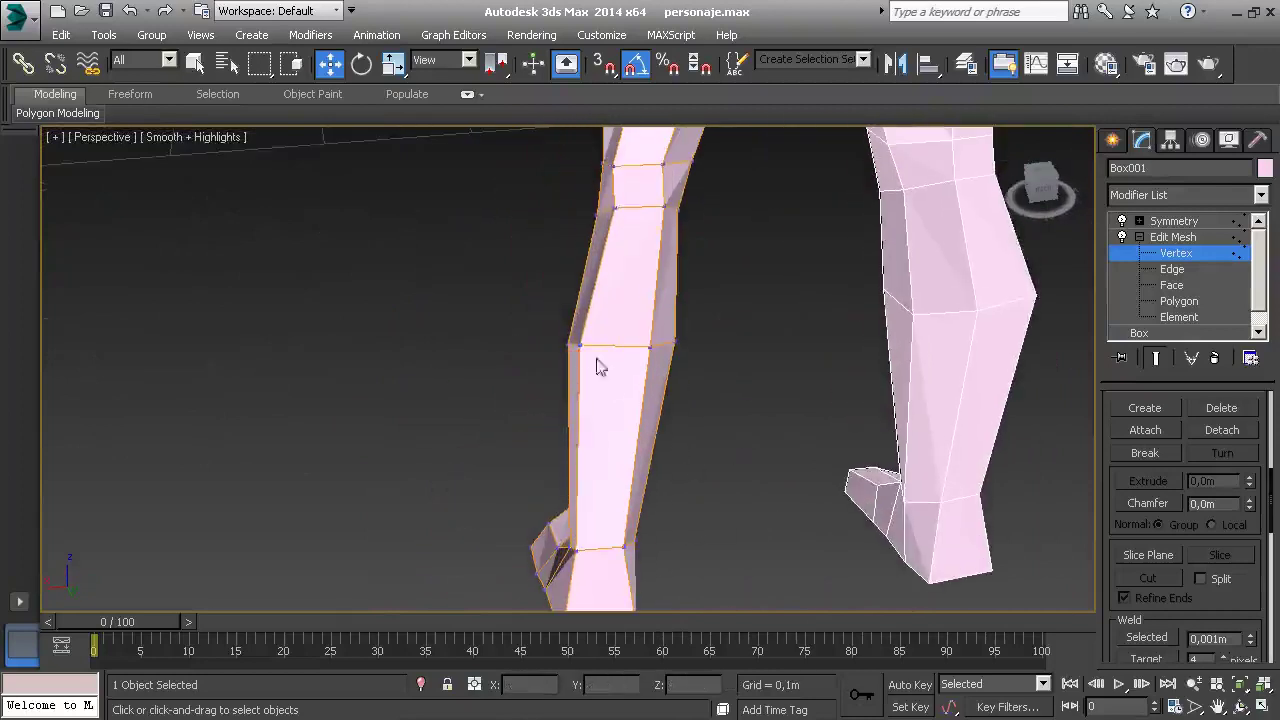
drag(579, 348, 602, 445)
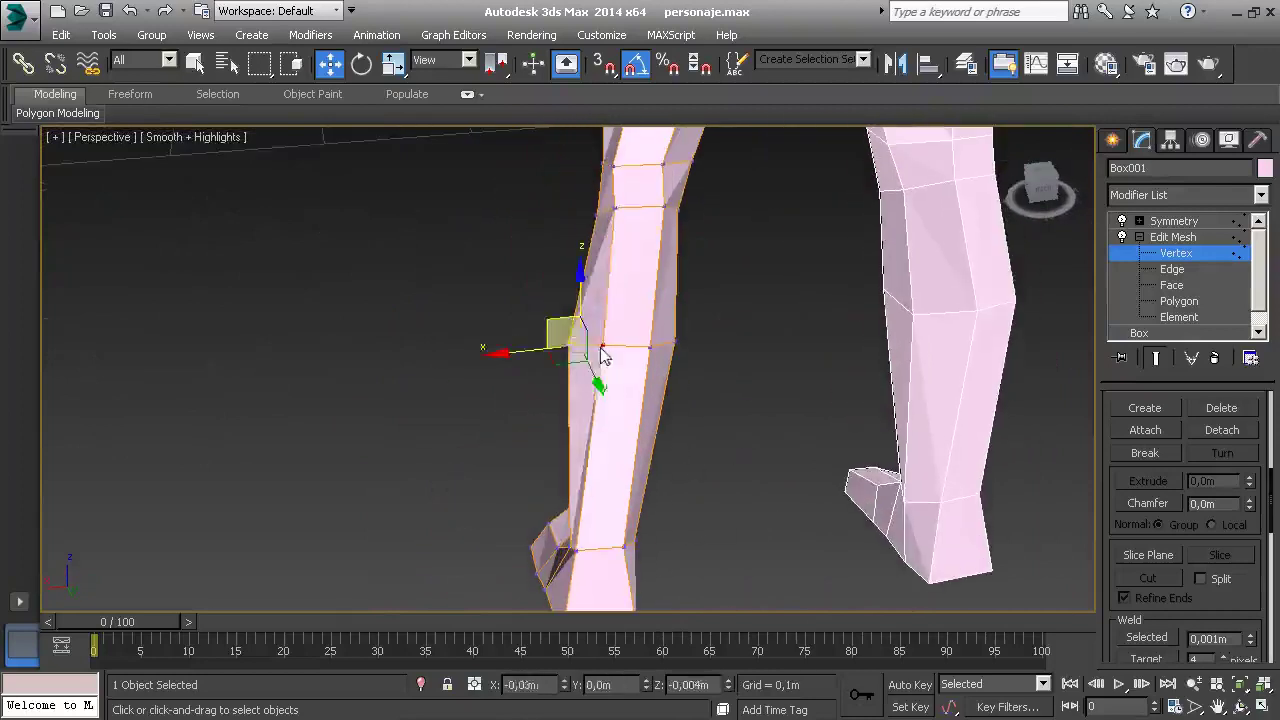
click(587, 557)
mouse_move(586, 557)
alt+middle_down()
mouse_move(614, 363)
mouse_move(700, 405)
mouse_move(821, 405)
alt+middle_up()
Move a knee vertex down to straighten the twisted leg faces.
click(672, 418)
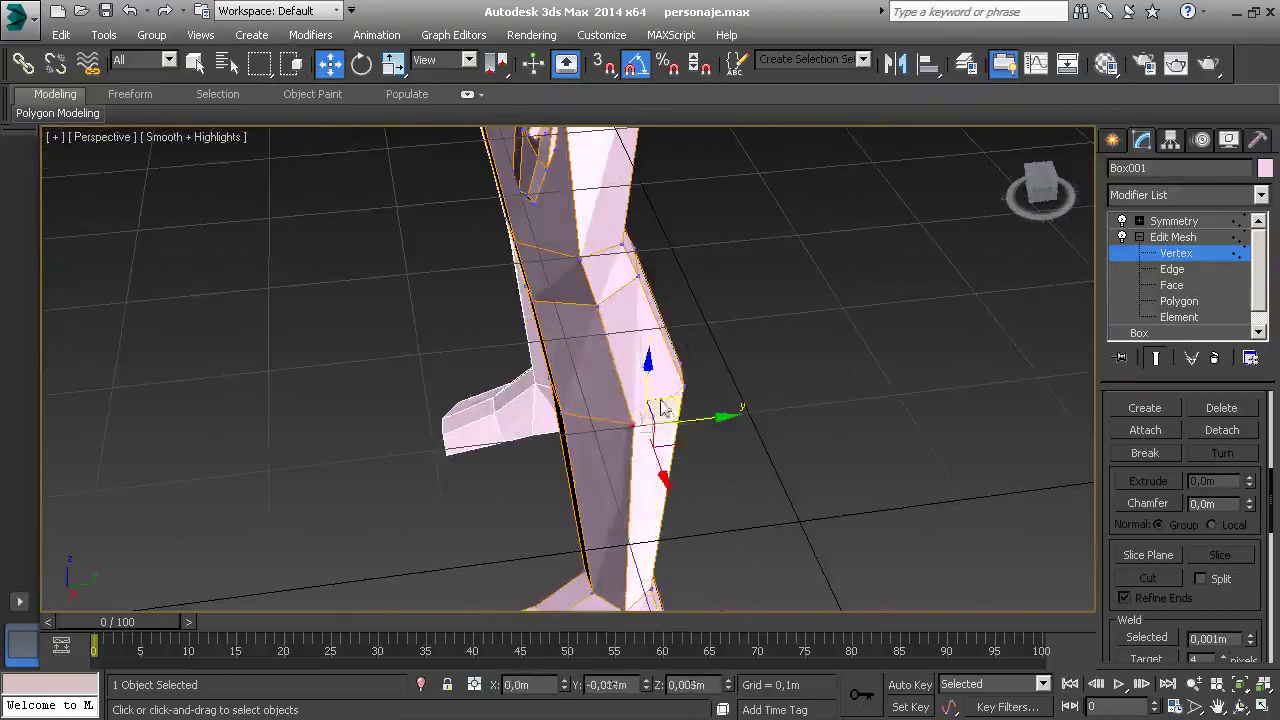
alt+middle_drag(672, 418, 460, 366)
scroll(460, 366, up, 3)
alt+middle_drag(735, 315, 694, 400)
click(707, 396)
drag(704, 403, 713, 433)
drag(660, 380, 697, 445)
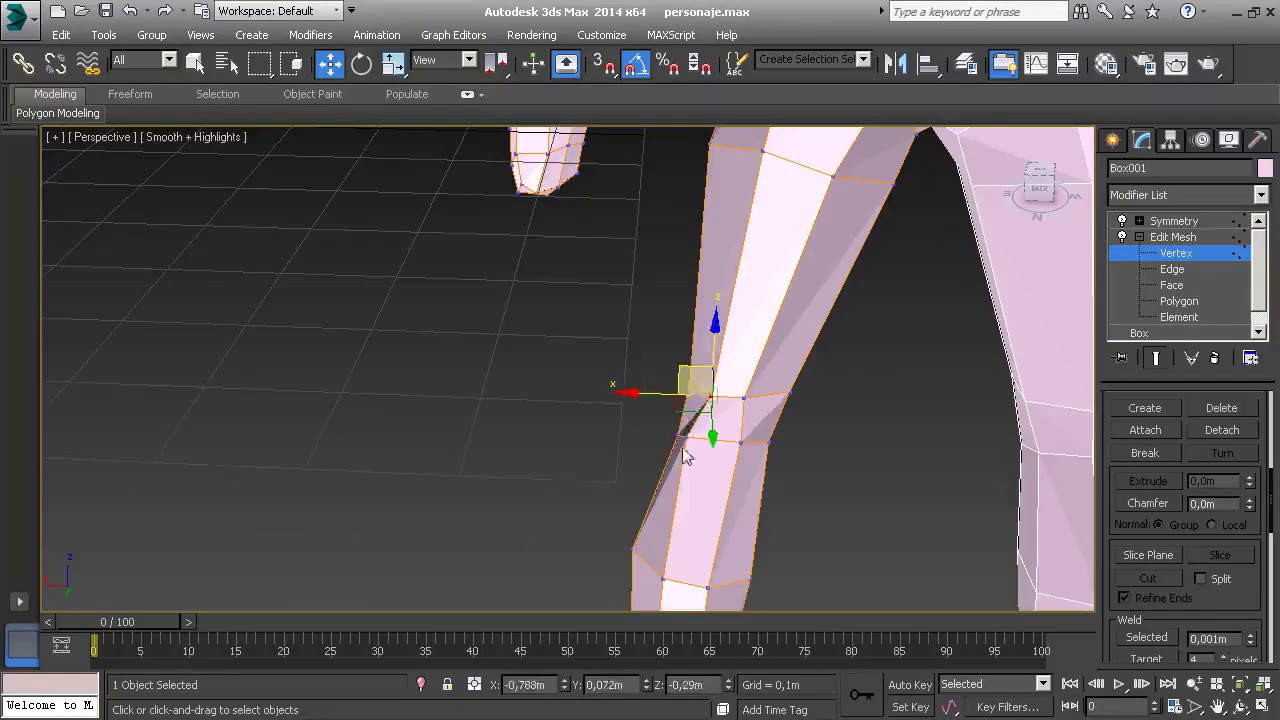
alt+middle_drag(697, 445, 1016, 406)
mouse_move(729, 467)
alt+middle_down()
mouse_move(782, 450)
mouse_move(716, 454)
alt+middle_up()
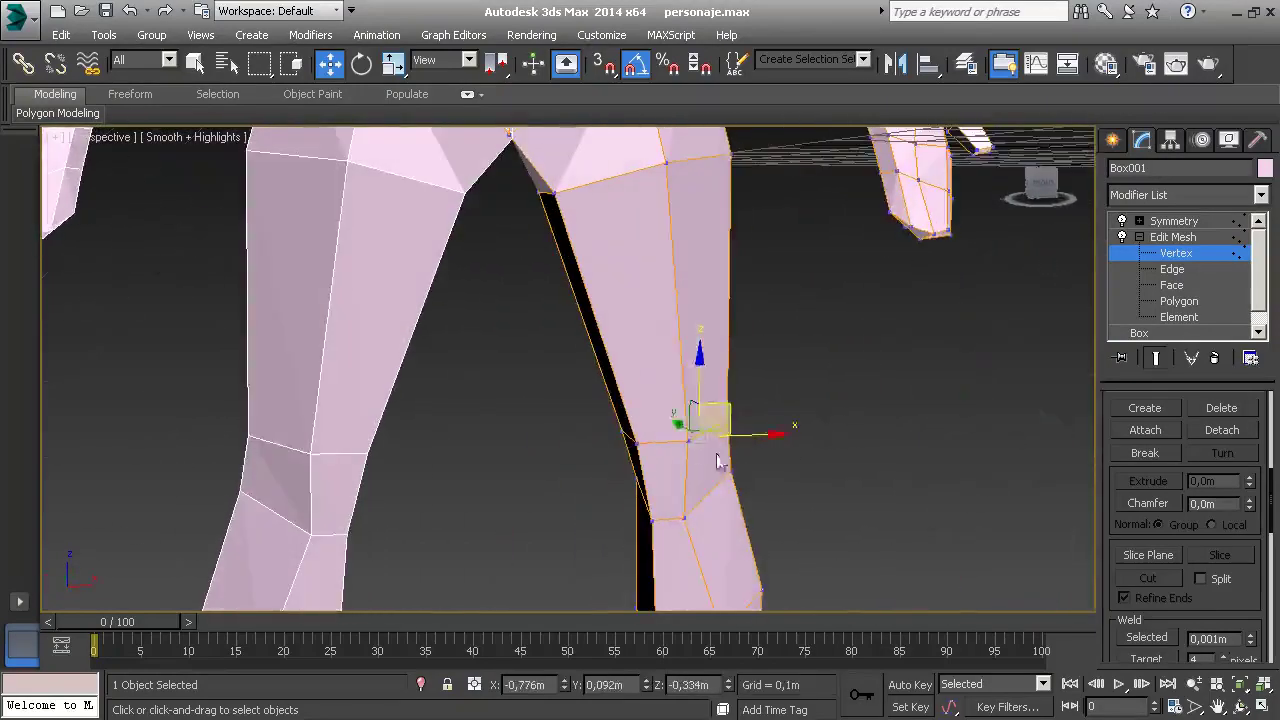
Shift the knee and shin vertices rightward to taper both mirrored legs.
drag(690, 450, 707, 456)
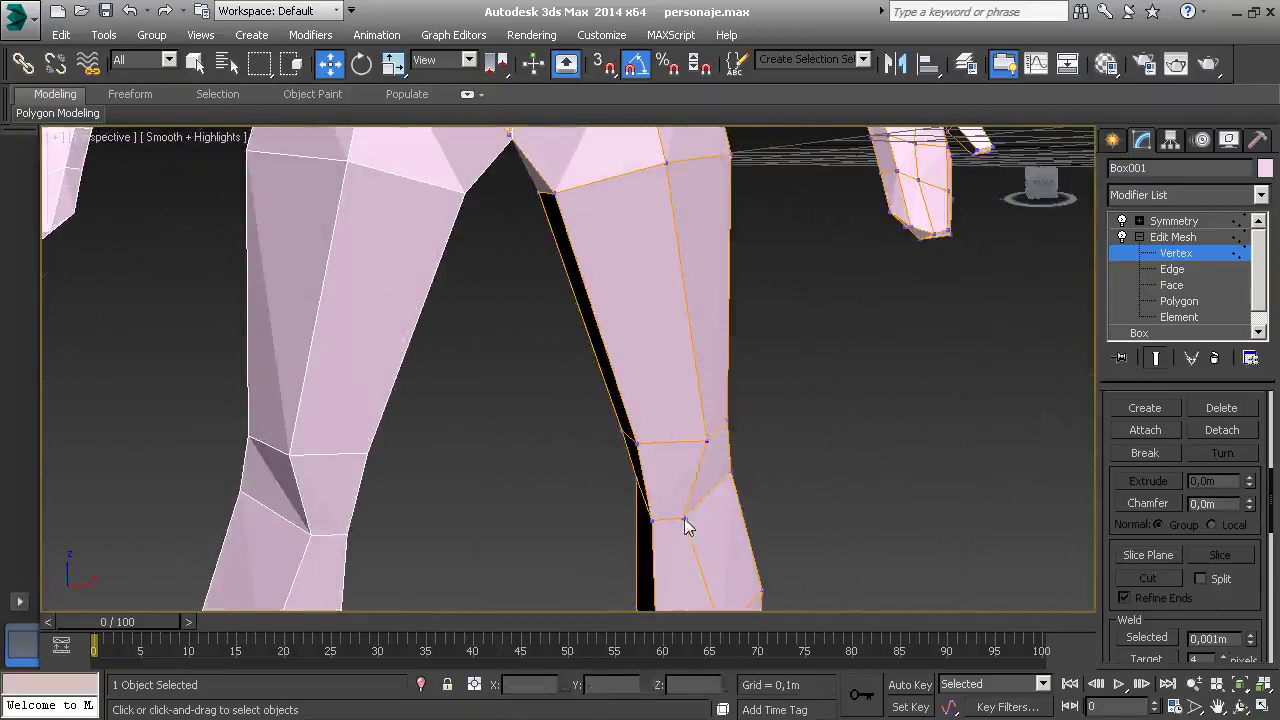
drag(686, 527, 676, 527)
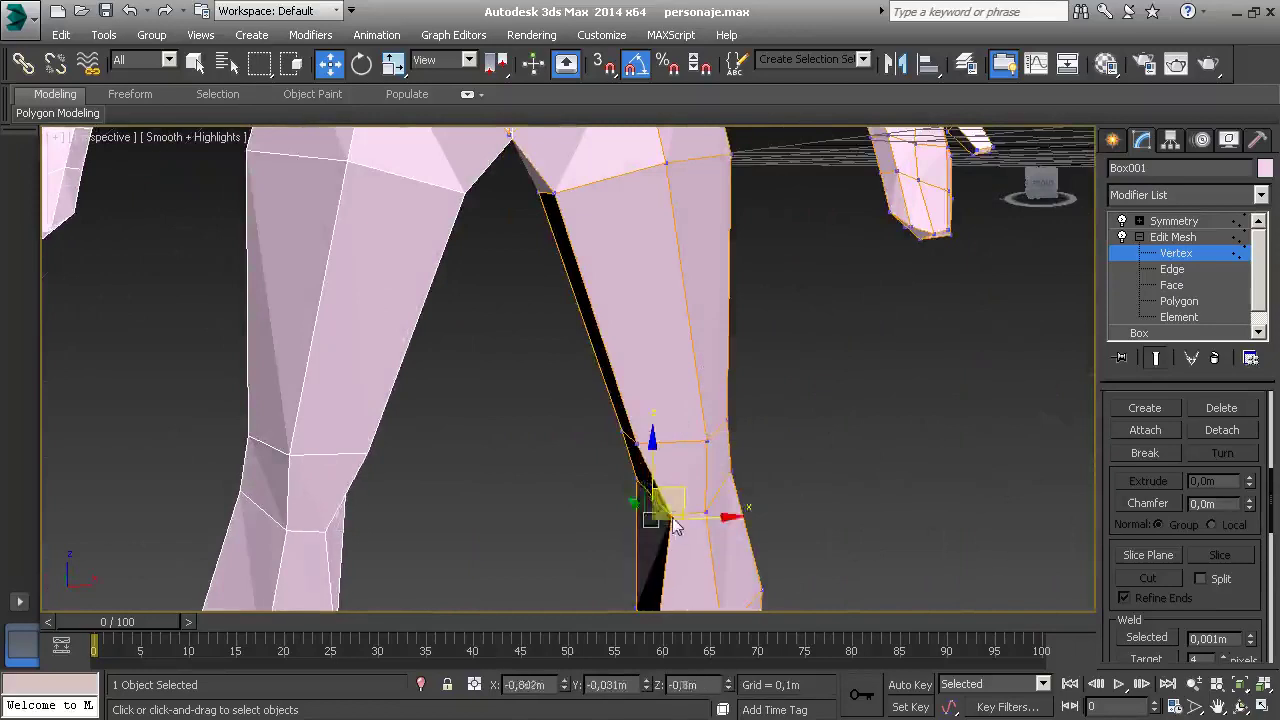
drag(633, 445, 669, 428)
mouse_move(663, 500)
alt+middle_down()
mouse_move(674, 420)
mouse_move(705, 420)
mouse_move(677, 420)
alt+middle_up()
click(694, 412)
drag(697, 408, 749, 411)
click(740, 423)
mouse_move(749, 411)
alt+middle_down()
mouse_move(734, 420)
mouse_move(737, 357)
mouse_move(706, 350)
mouse_move(724, 382)
mouse_move(759, 379)
mouse_move(675, 369)
mouse_move(817, 358)
mouse_move(806, 344)
mouse_move(660, 330)
mouse_move(620, 385)
mouse_move(488, 374)
mouse_move(640, 377)
mouse_move(674, 420)
mouse_move(530, 370)
mouse_move(517, 384)
mouse_move(557, 407)
mouse_move(834, 418)
mouse_move(935, 405)
alt+middle_up()
Exit Edit Mesh vertex level and return to the four-viewport layout.
scroll(812, 355, down, 5)
scroll(660, 330, up, 3)
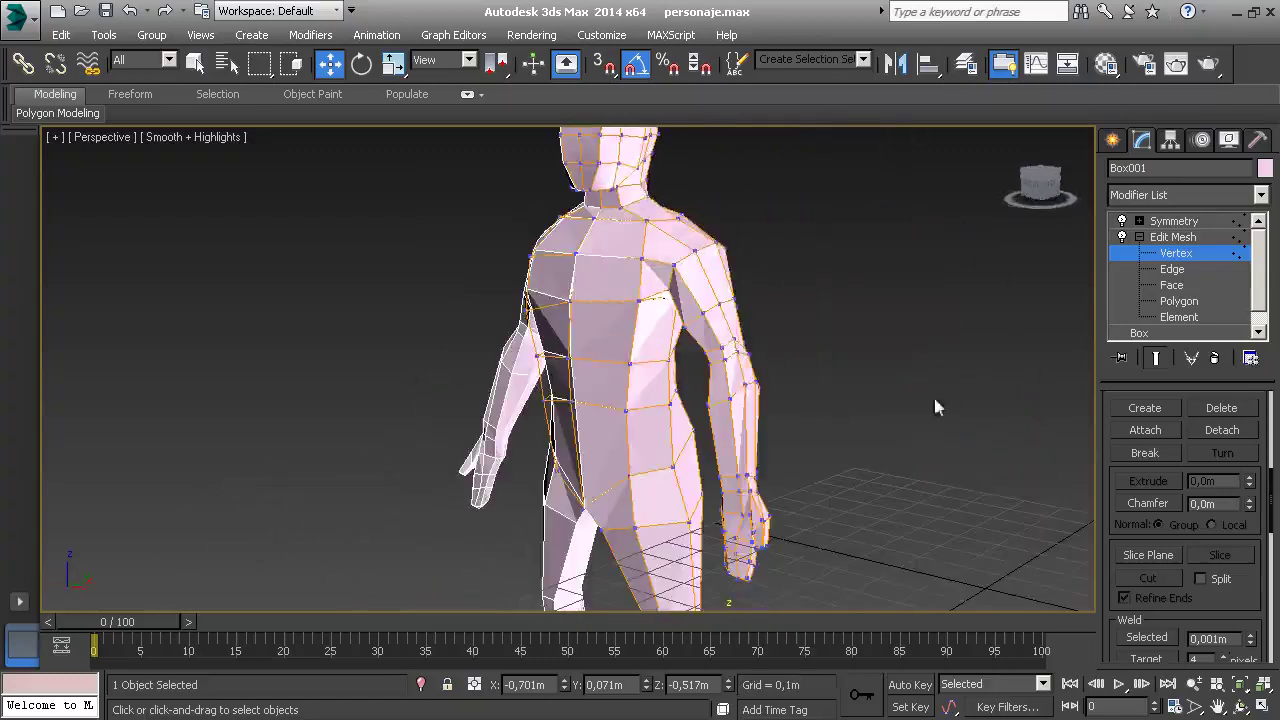
click(1176, 256)
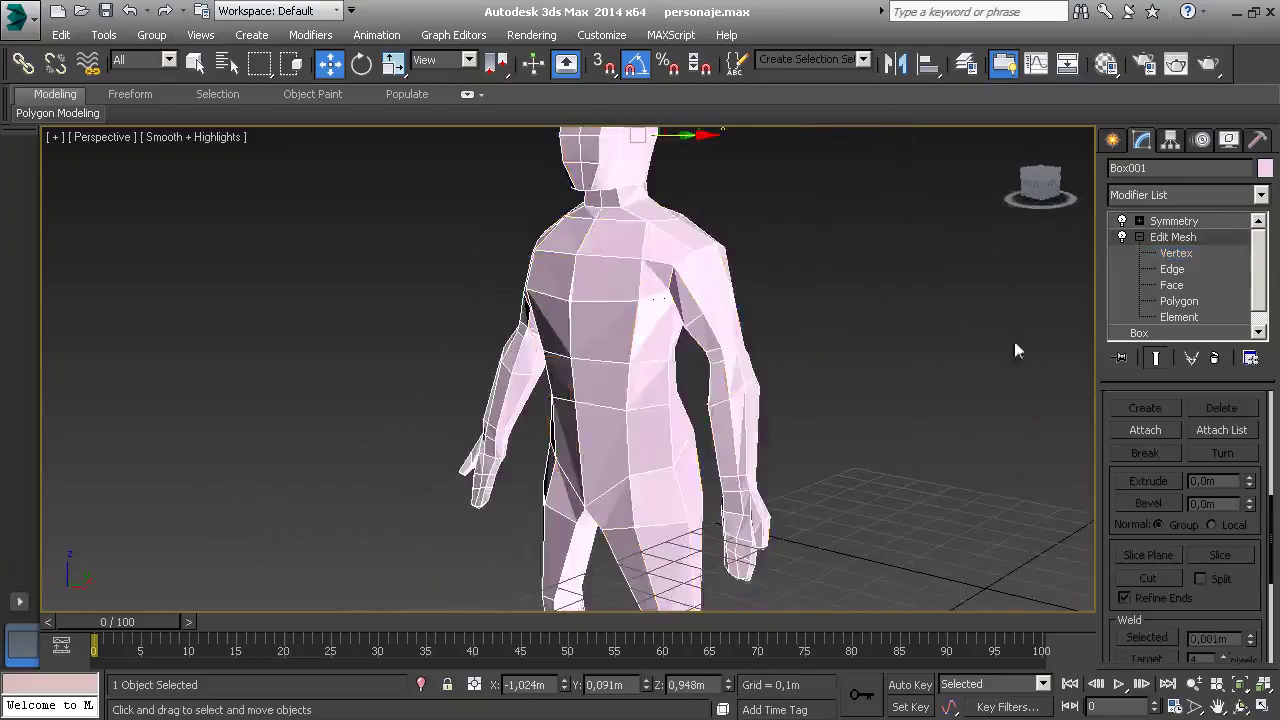
click(1241, 706)
Unhide the 'referencias' layer in the layer manager to show the sketches.
alt+middle_drag(838, 541, 888, 468)
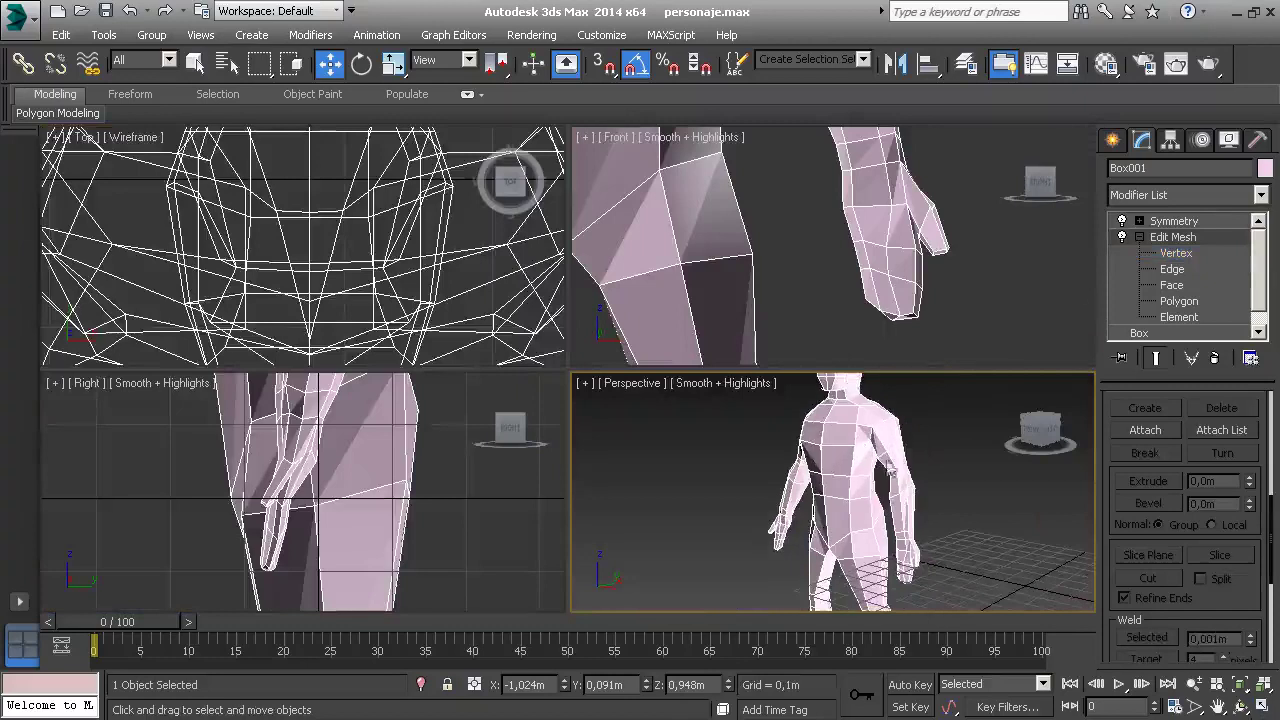
click(966, 63)
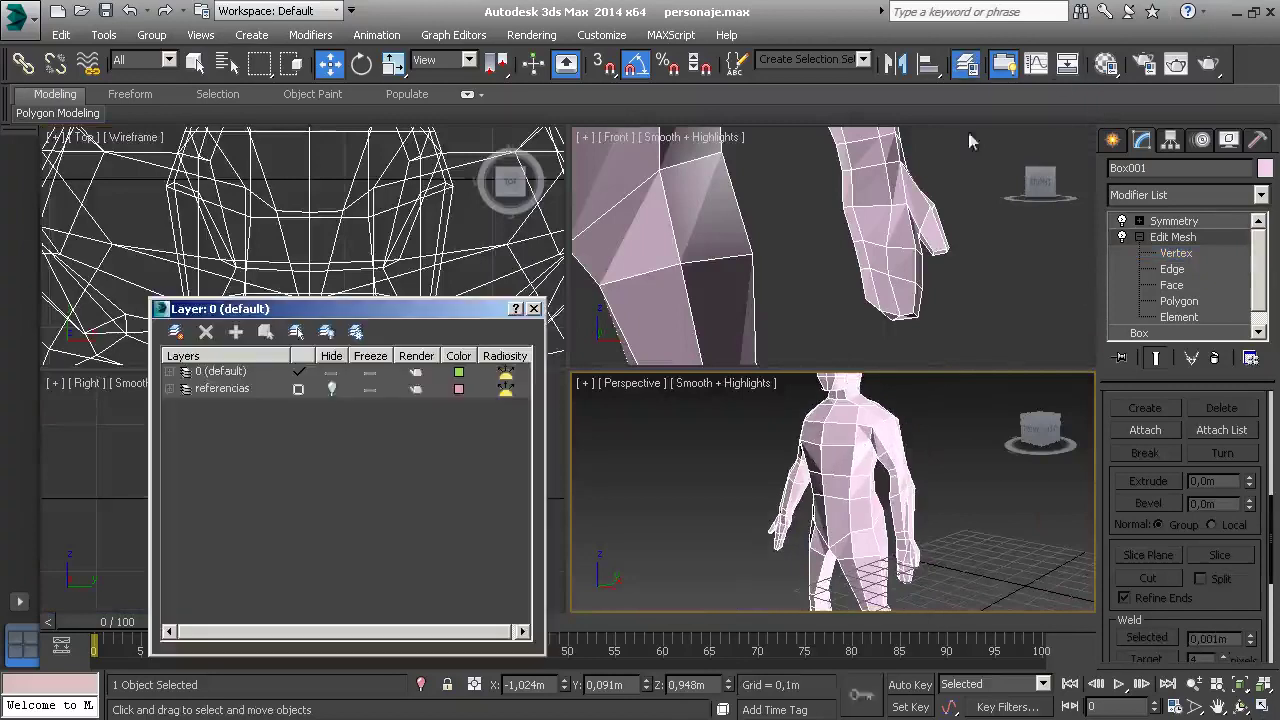
click(336, 391)
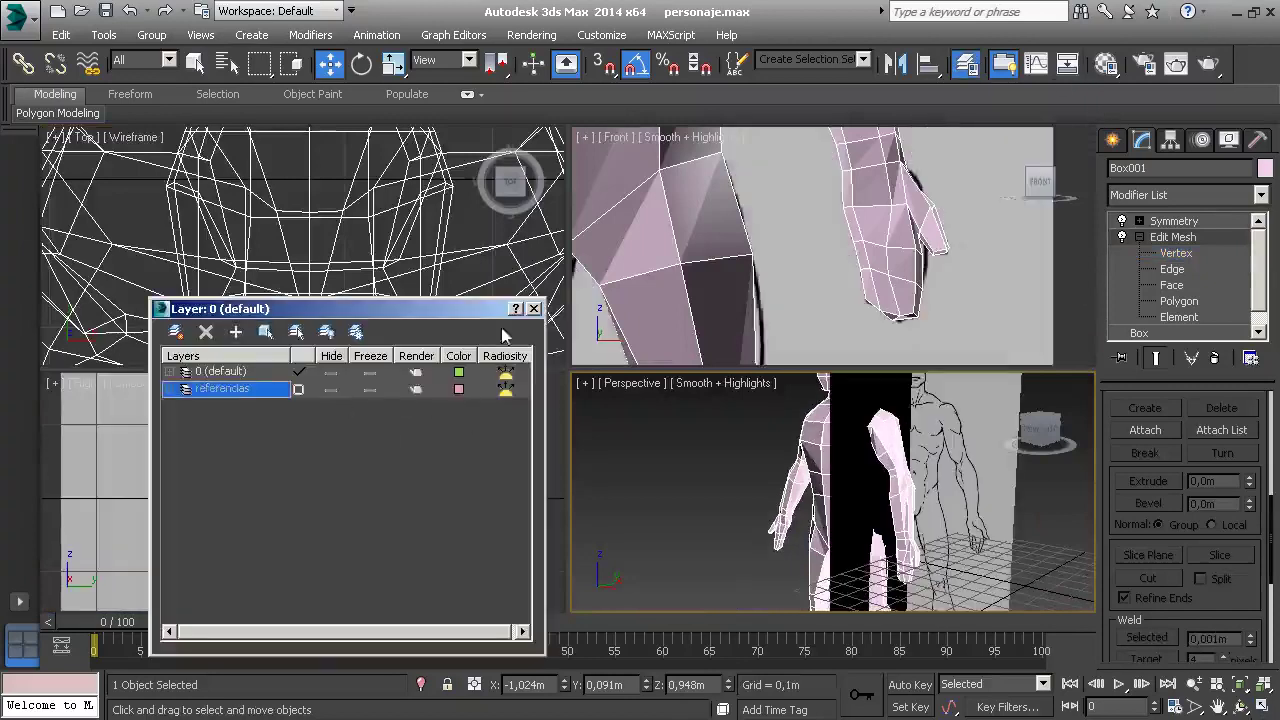
click(532, 309)
Maximize the Front view on the legs with See-Through enabled.
click(790, 243)
scroll(790, 243, down, 3)
middle_drag(800, 300, 797, 256)
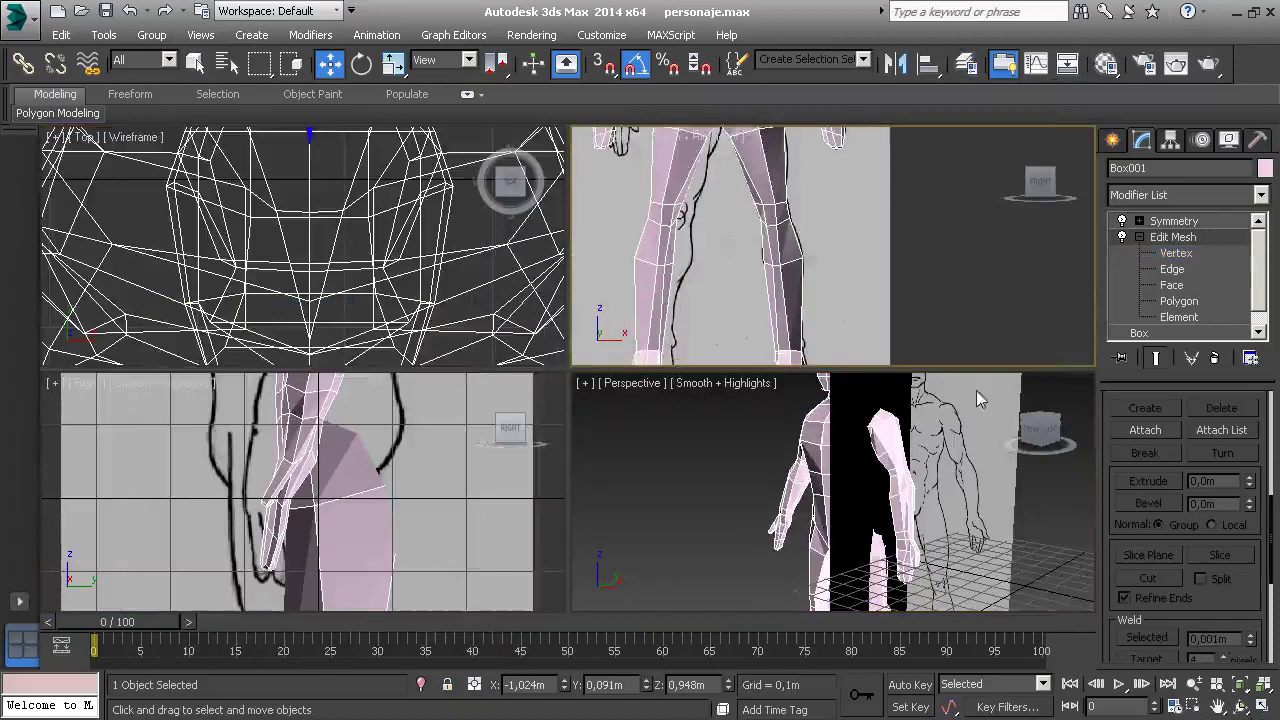
click(1262, 706)
middle_drag(710, 417, 736, 365)
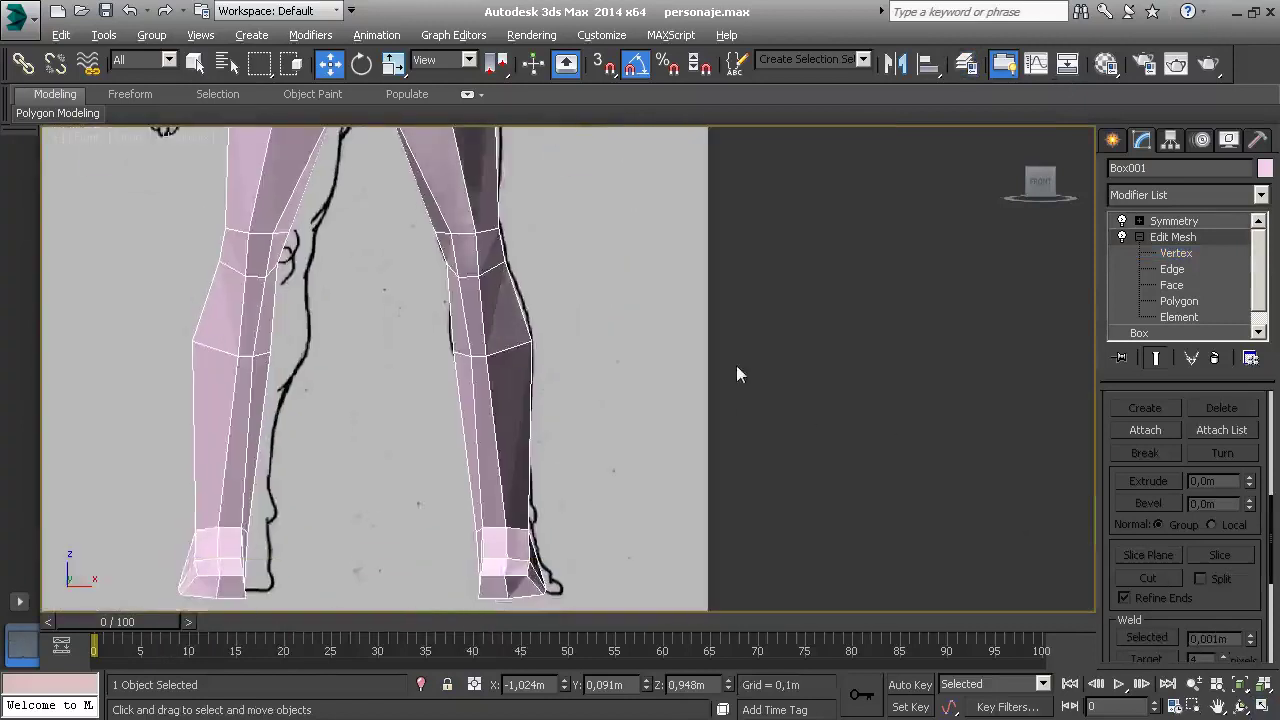
key(alt+x)
scroll(547, 414, up, 2)
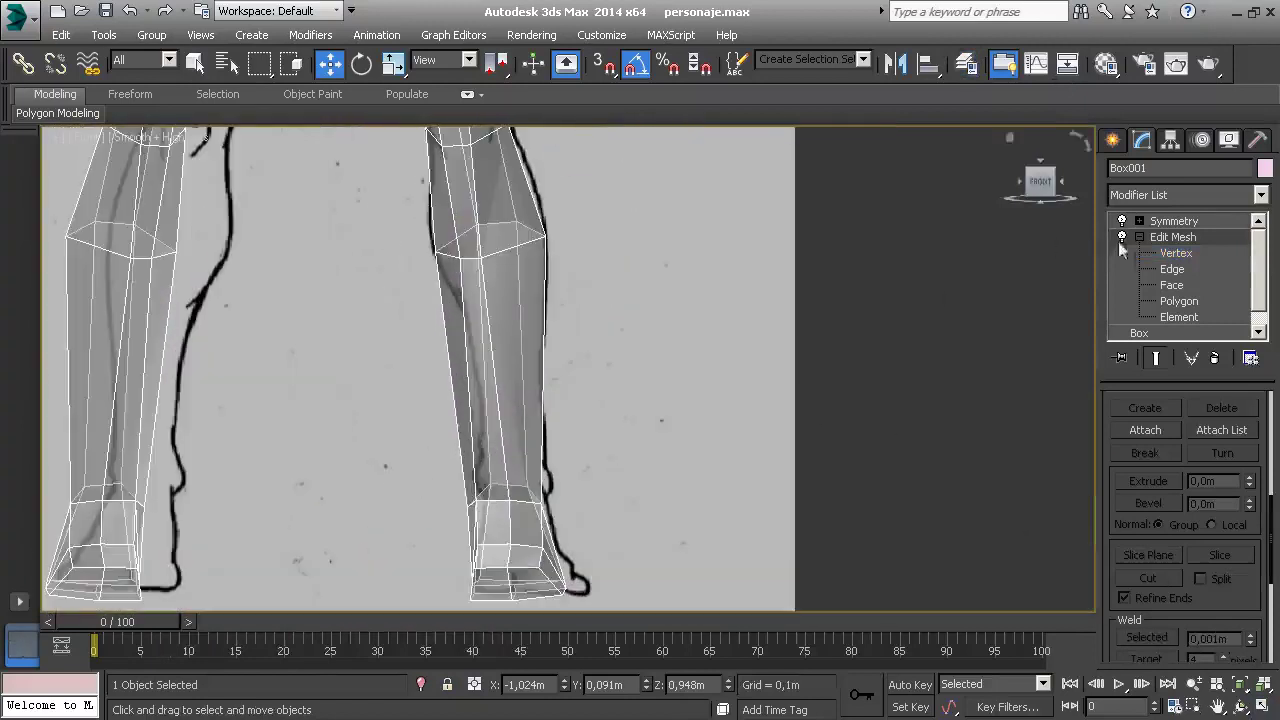
Re-enter vertex editing and frame the foot and ankle in the Front view.
click(1170, 253)
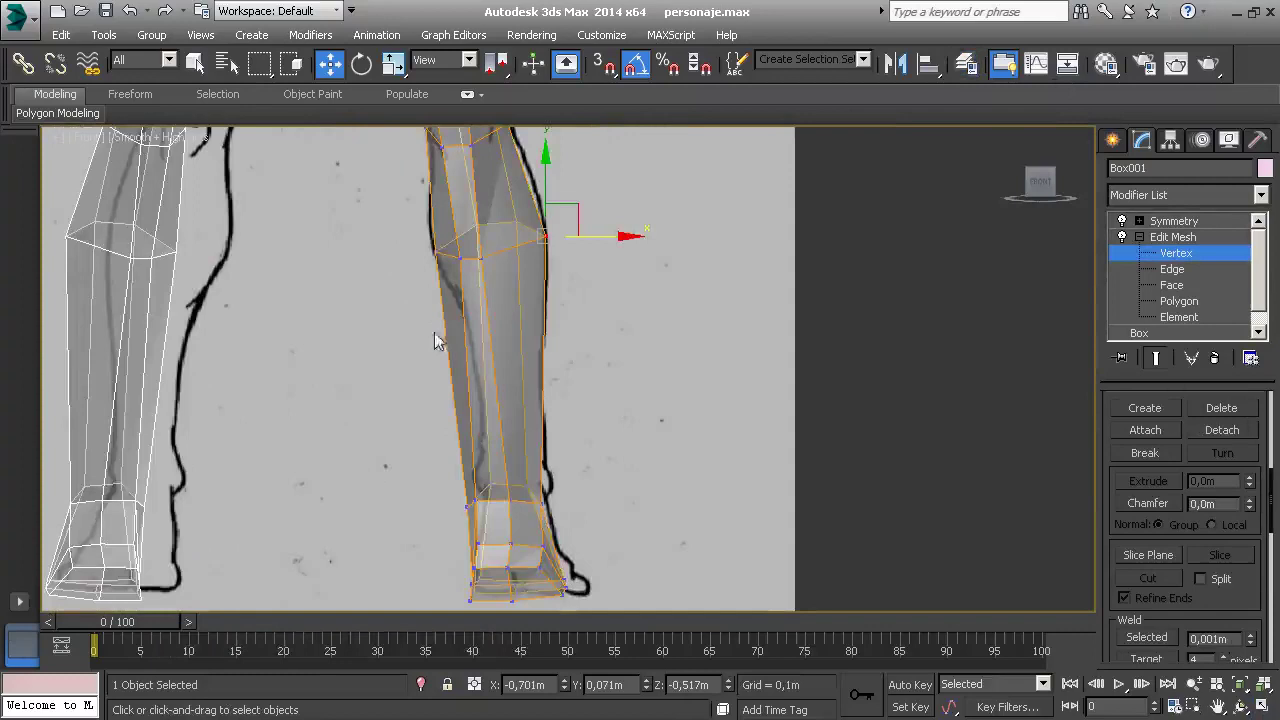
middle_drag(435, 340, 441, 442)
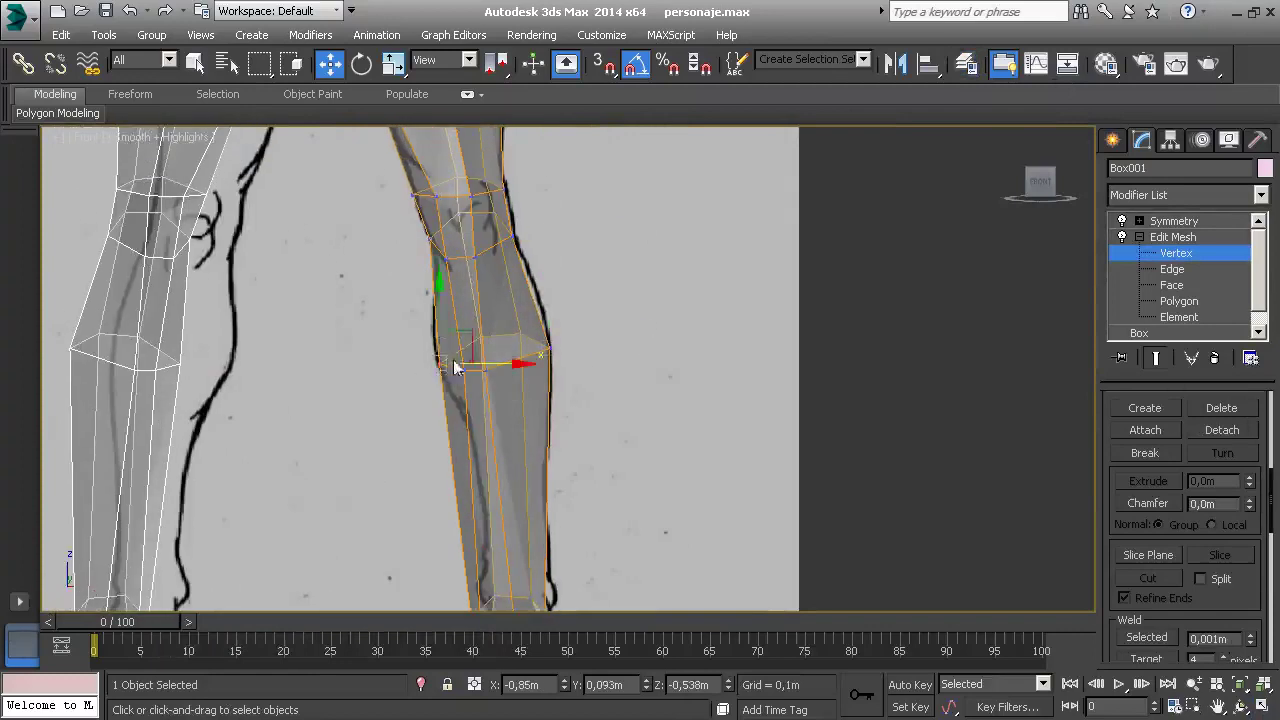
middle_drag(492, 508, 500, 428)
middle_drag(455, 491, 453, 433)
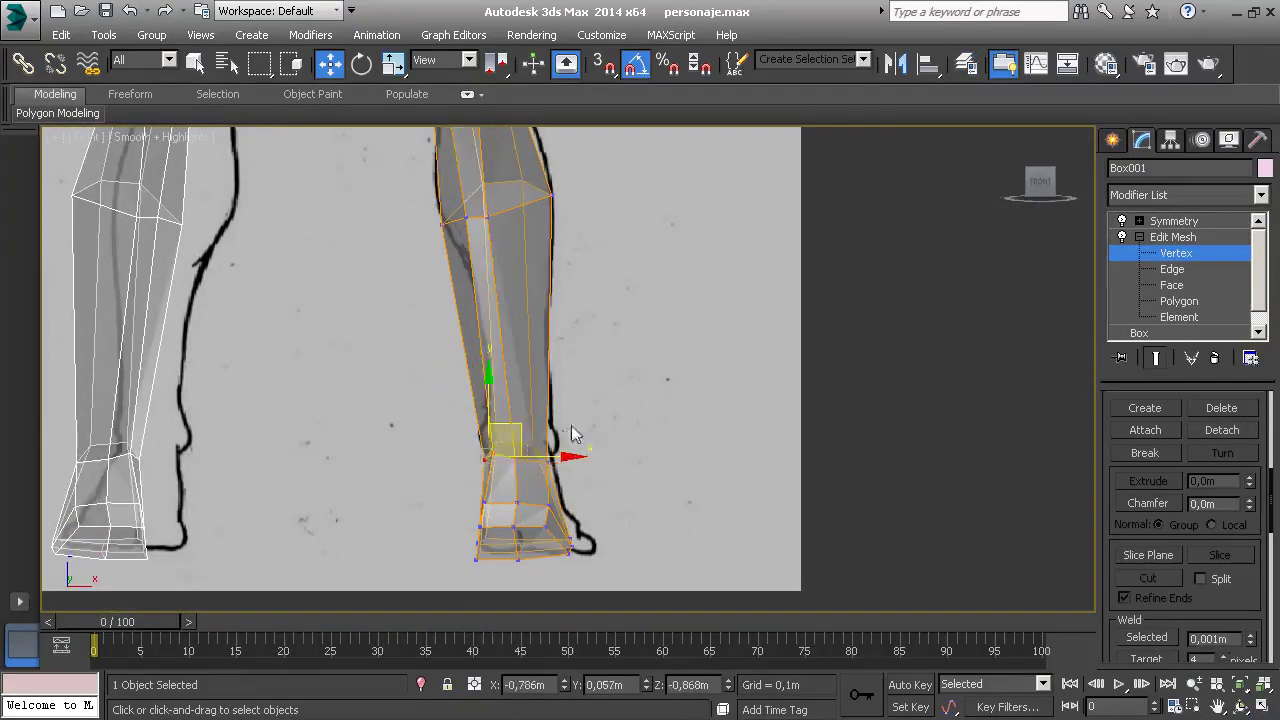
Move the ankle and toe vertices onto the front sketch, then frame the torso.
drag(503, 440, 586, 444)
middle_drag(598, 533, 602, 485)
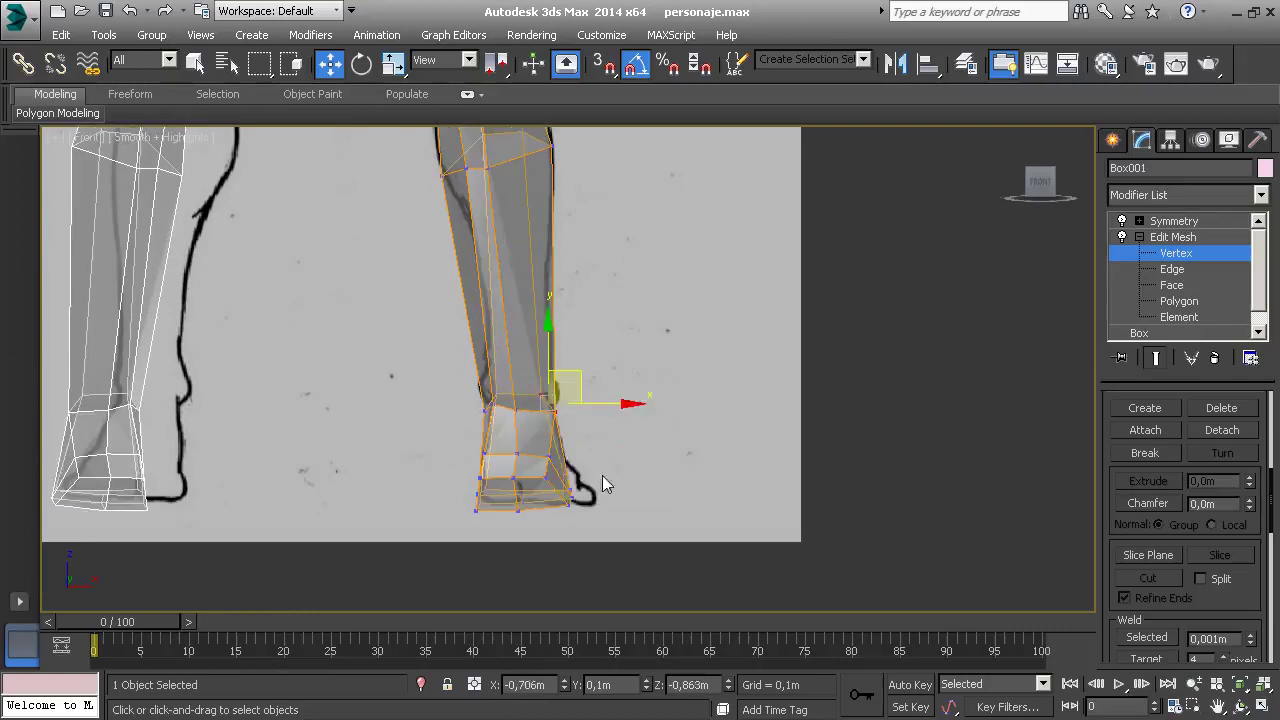
drag(604, 503, 630, 503)
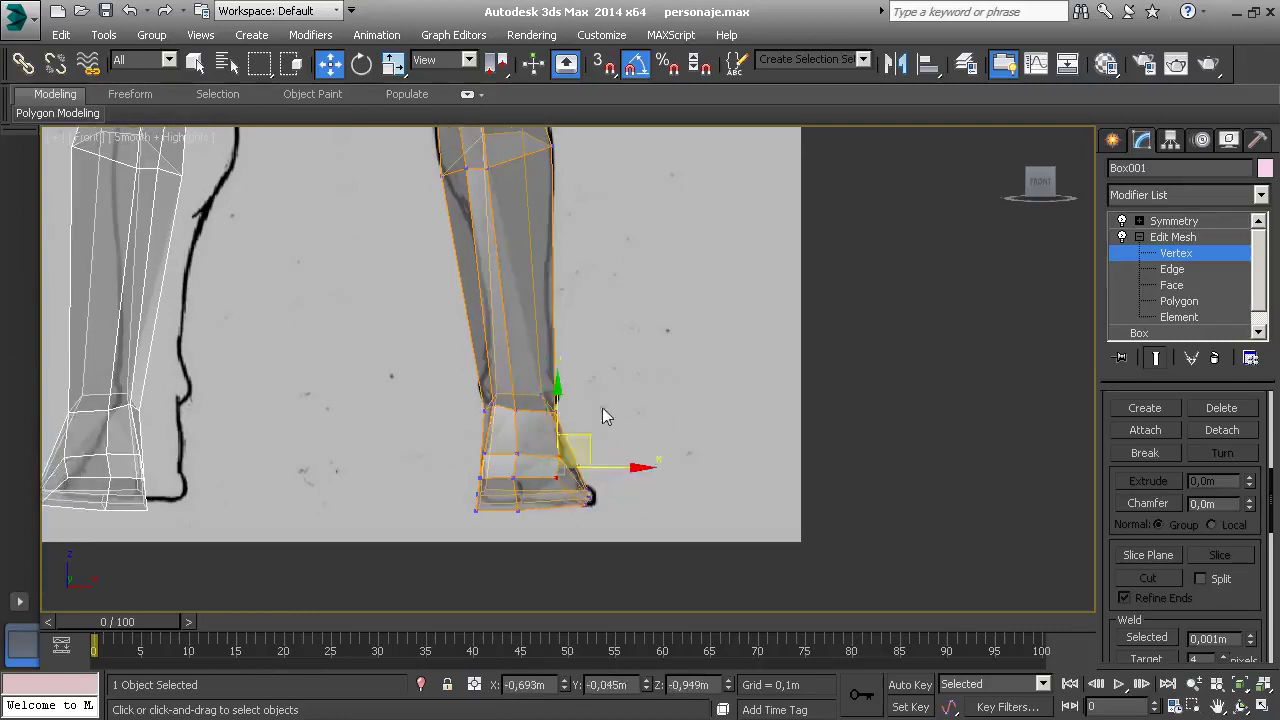
middle_drag(602, 407, 606, 486)
scroll(606, 486, down, 4)
Maximize the Right view to inspect the arm, head and shoulder against the side sketch.
scroll(536, 316, up, 3)
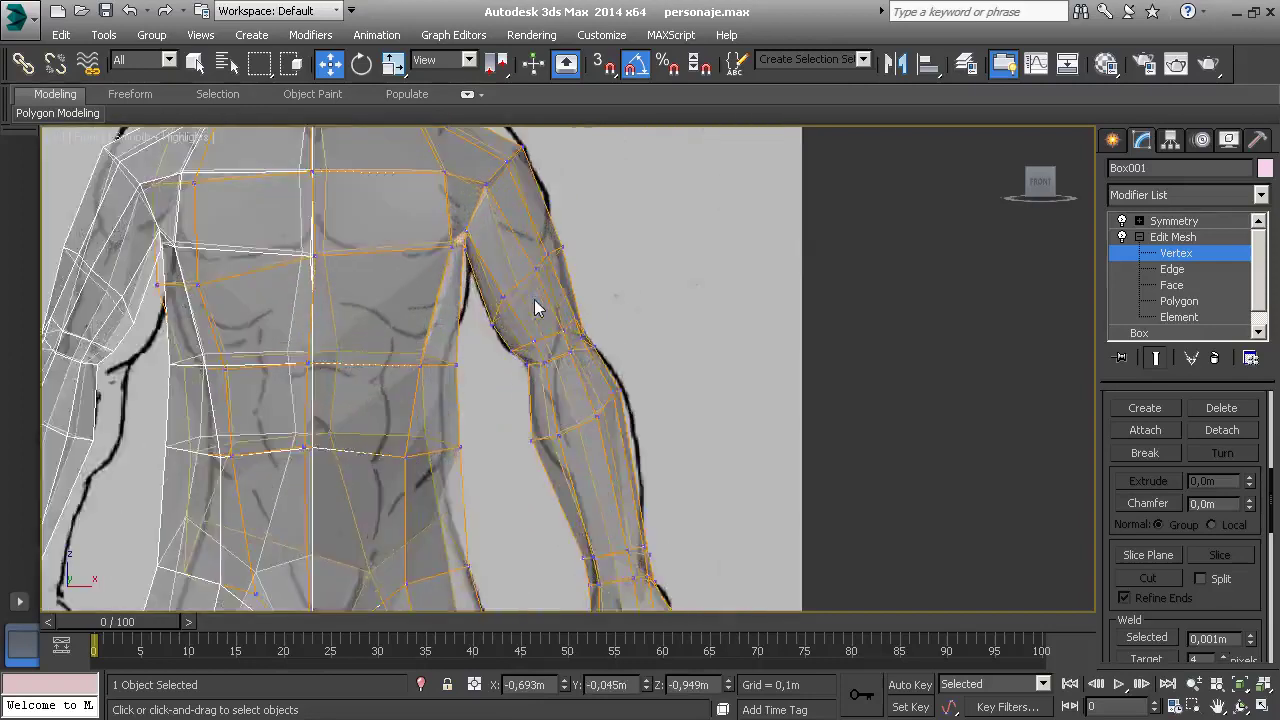
scroll(534, 302, down, 2)
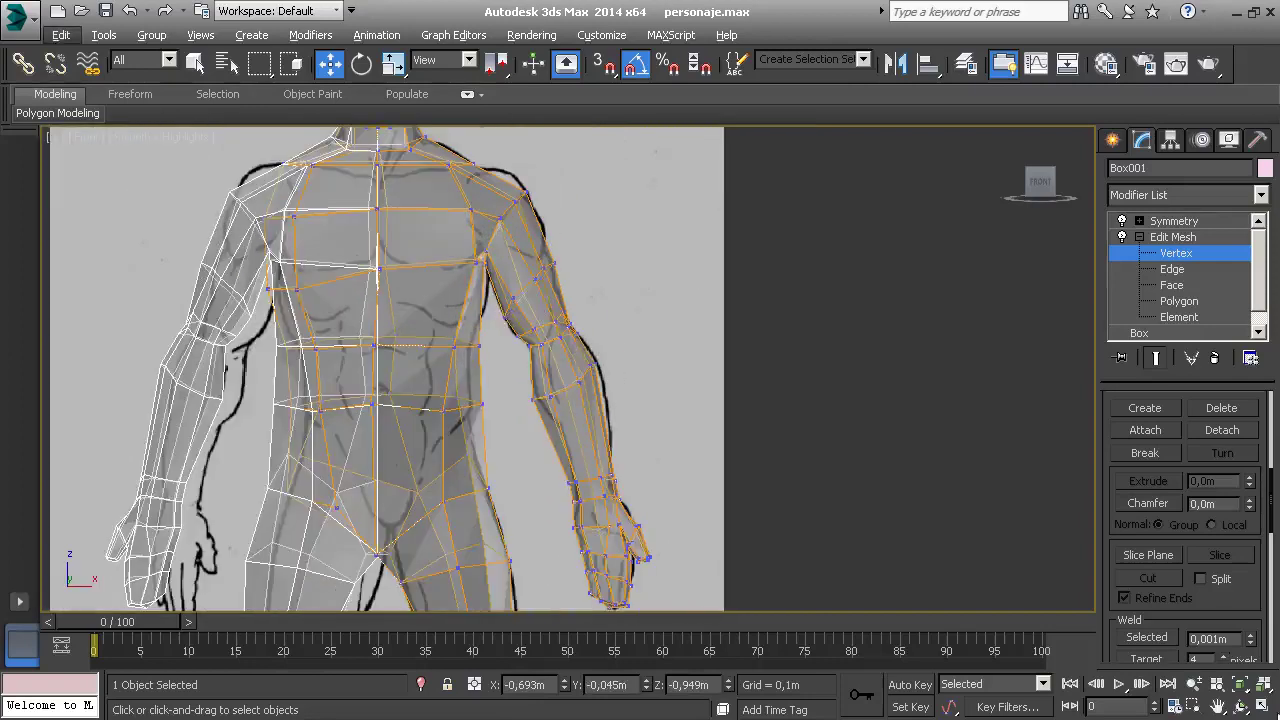
key(alt+w)
right_click(410, 500)
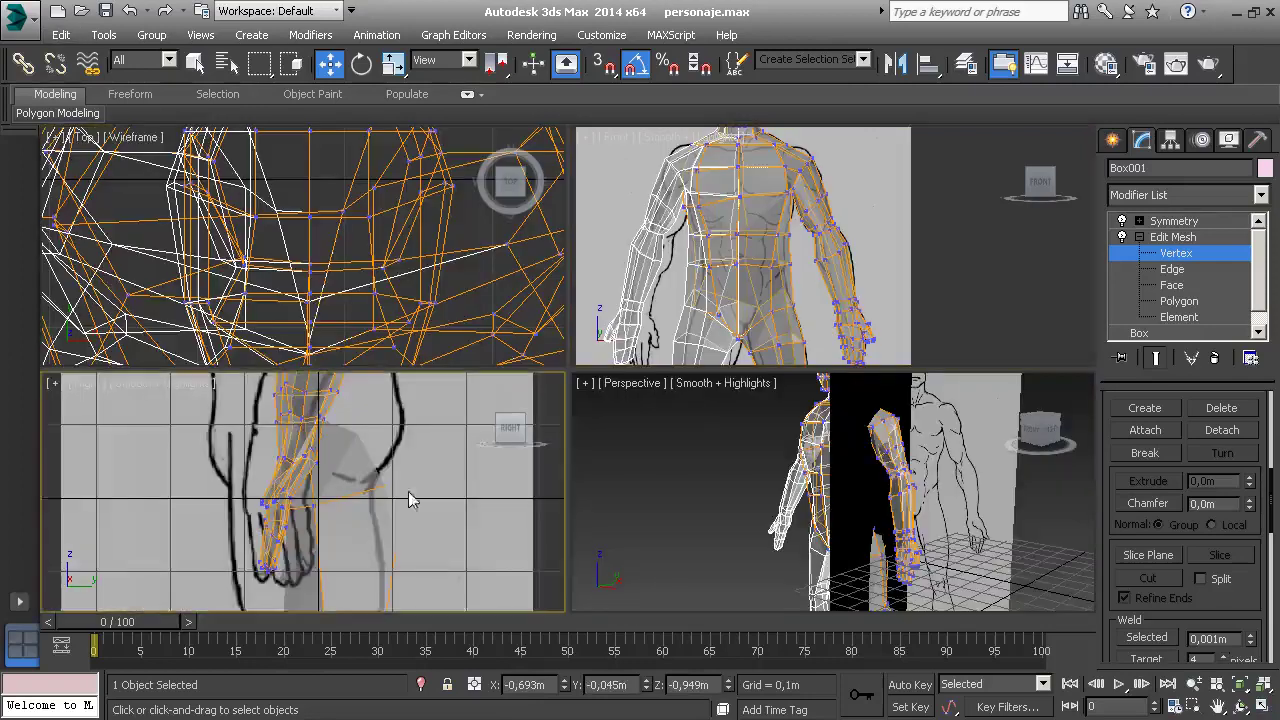
scroll(360, 462, down, 4)
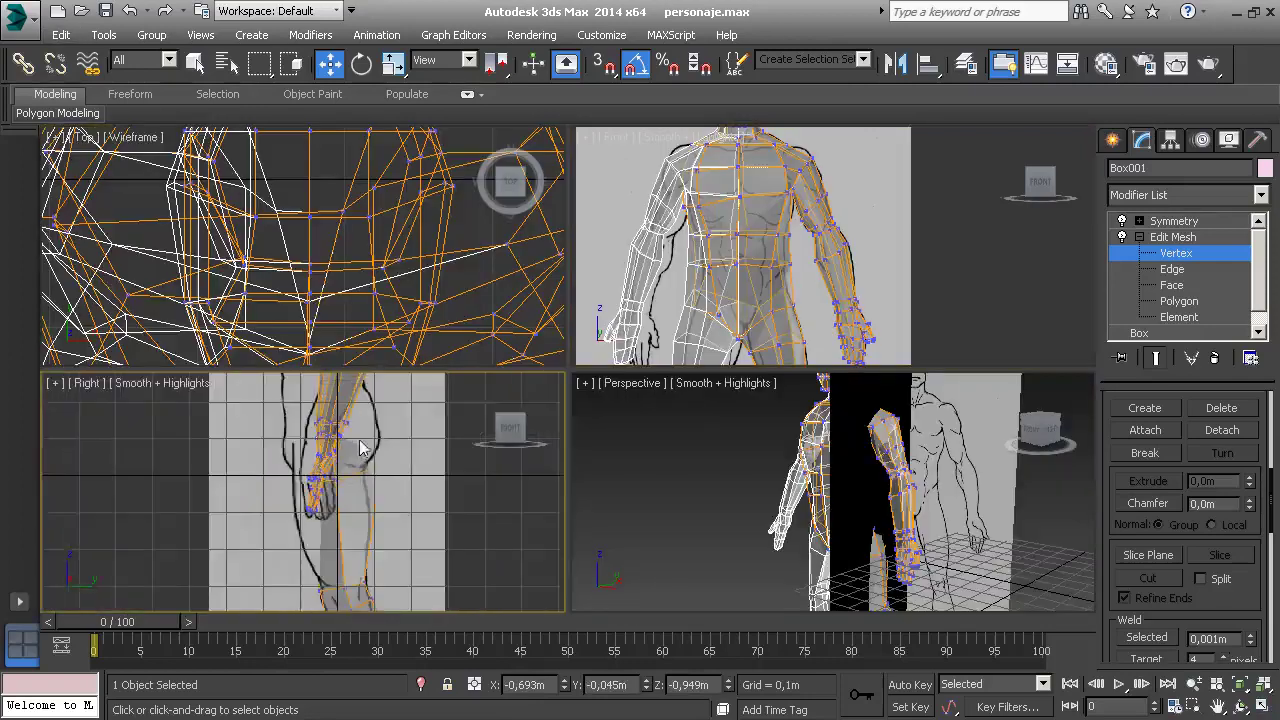
click(1262, 702)
middle_drag(658, 362, 652, 533)
scroll(635, 436, down, 4)
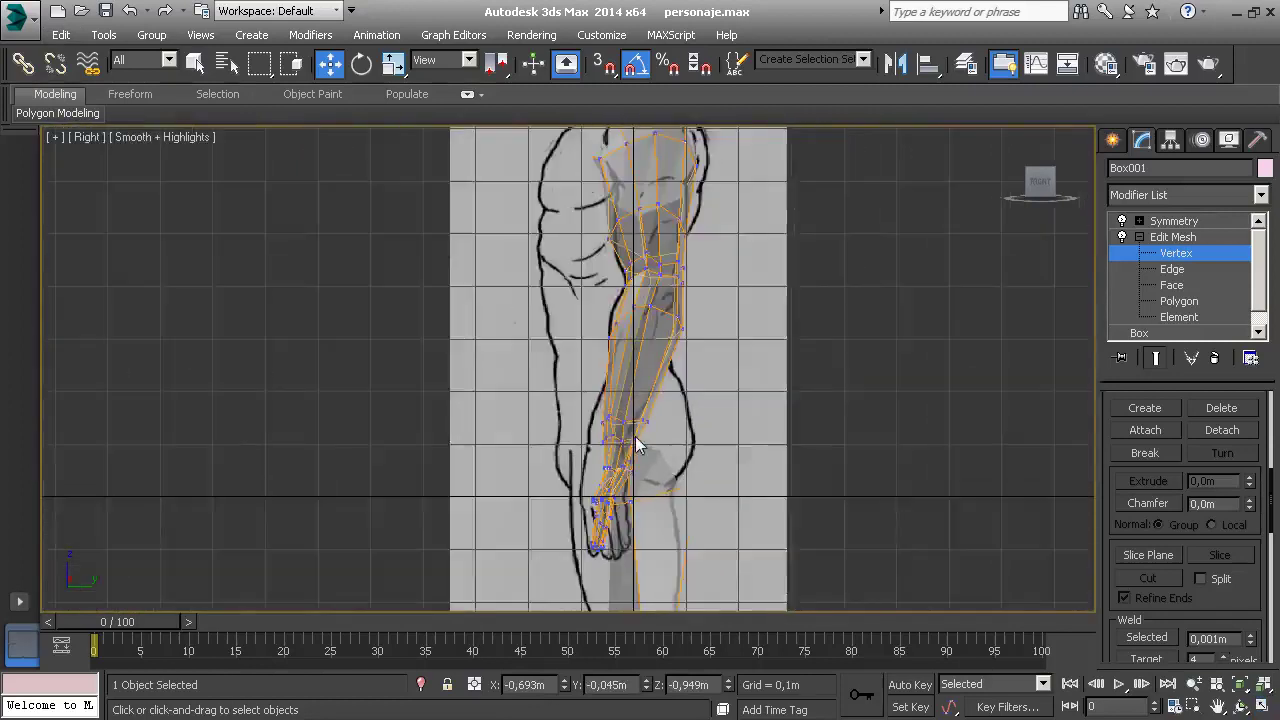
mouse_move(654, 300)
middle_down()
mouse_move(622, 478)
mouse_move(604, 377)
middle_up()
Maximize the Perspective view and exit vertex editing.
click(1262, 703)
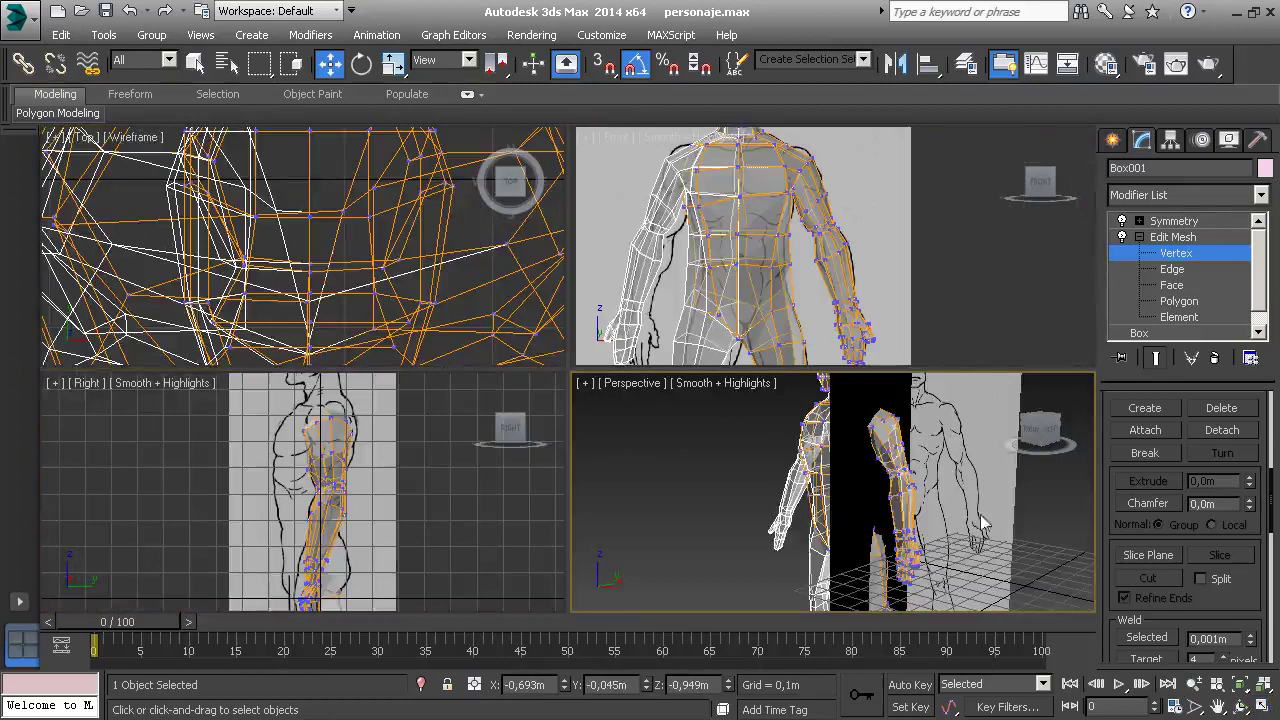
click(1262, 705)
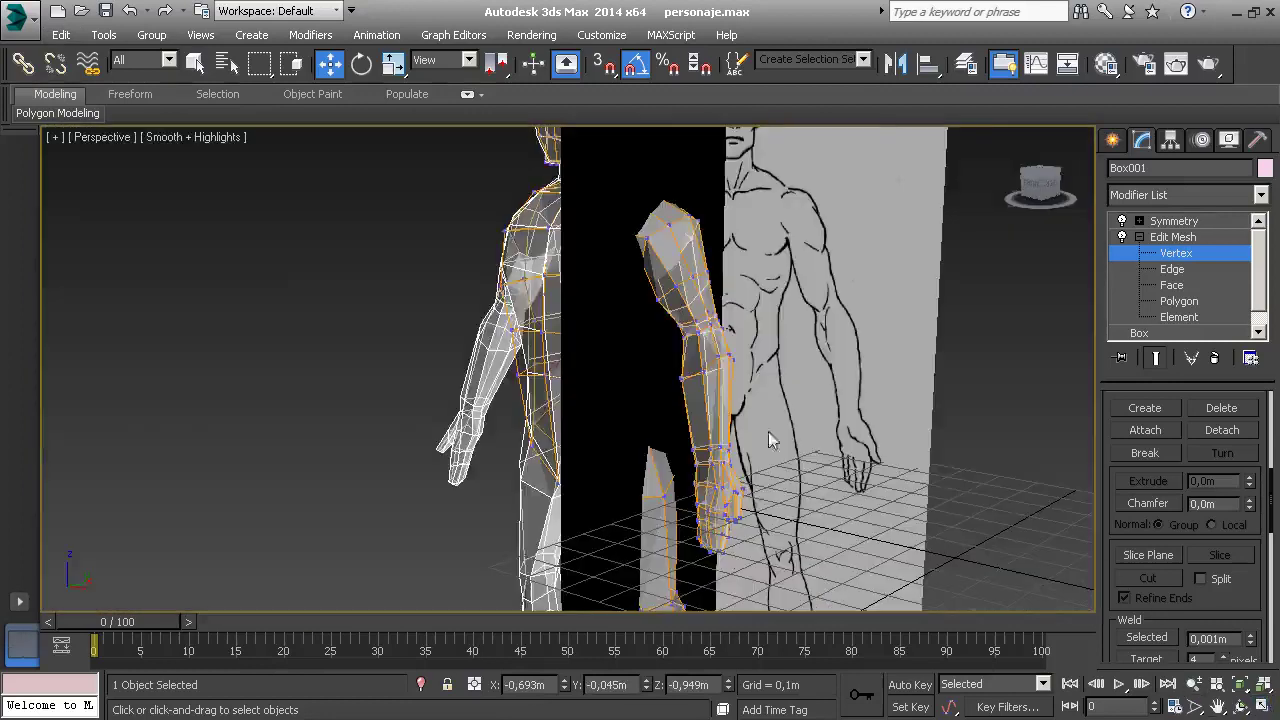
click(1175, 254)
Select the Symmetry modifier and hide the 'referencias' layer's sketches.
click(1174, 220)
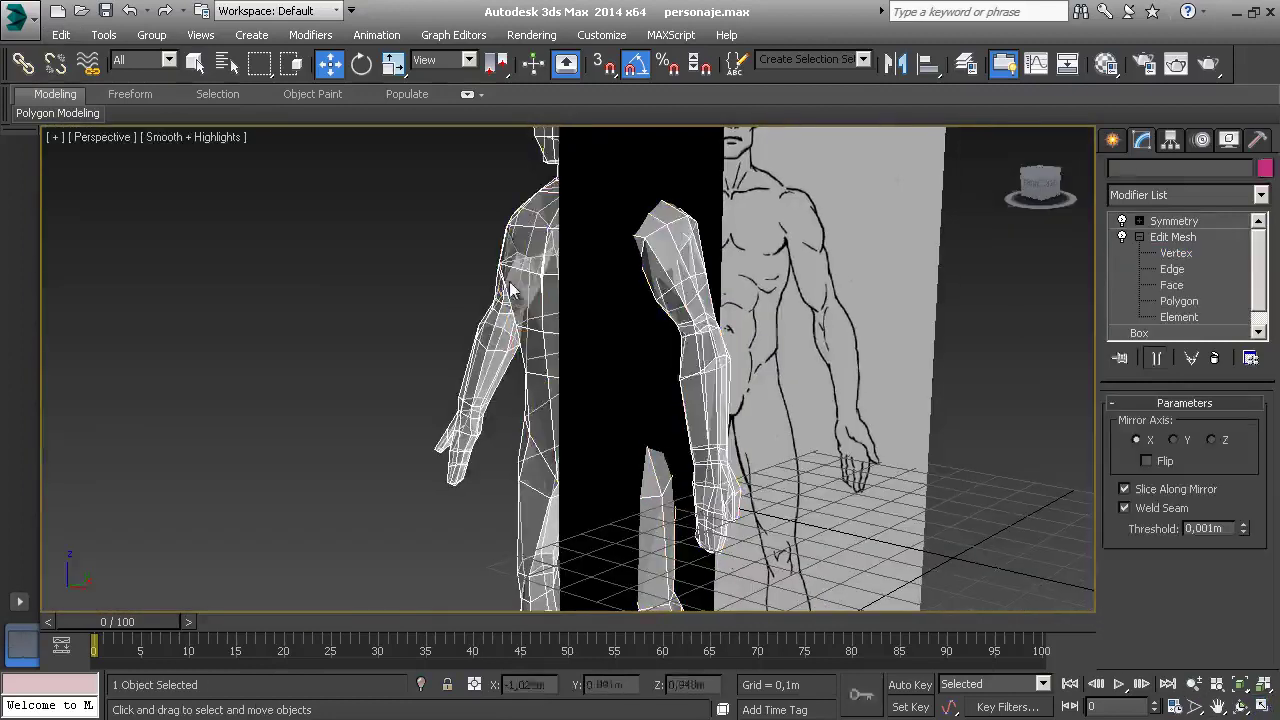
mouse_move(760, 320)
alt+middle_down()
mouse_move(560, 318)
mouse_move(575, 343)
alt+middle_up()
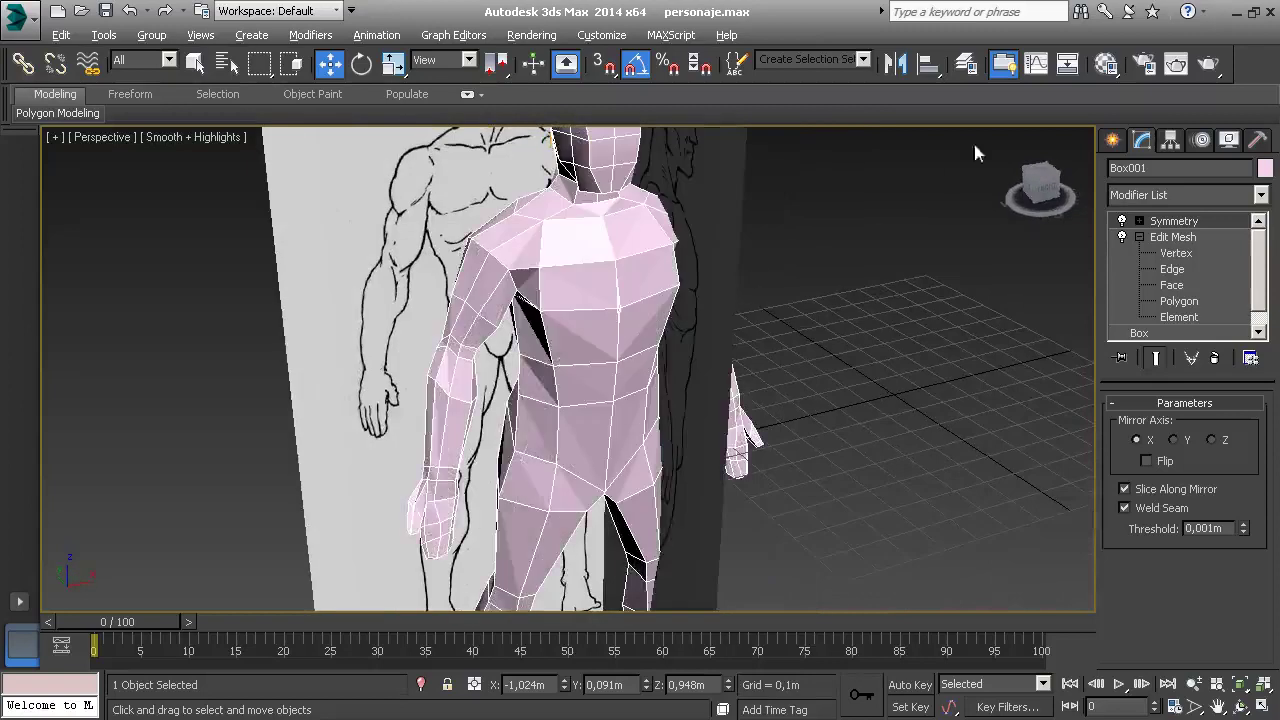
click(969, 68)
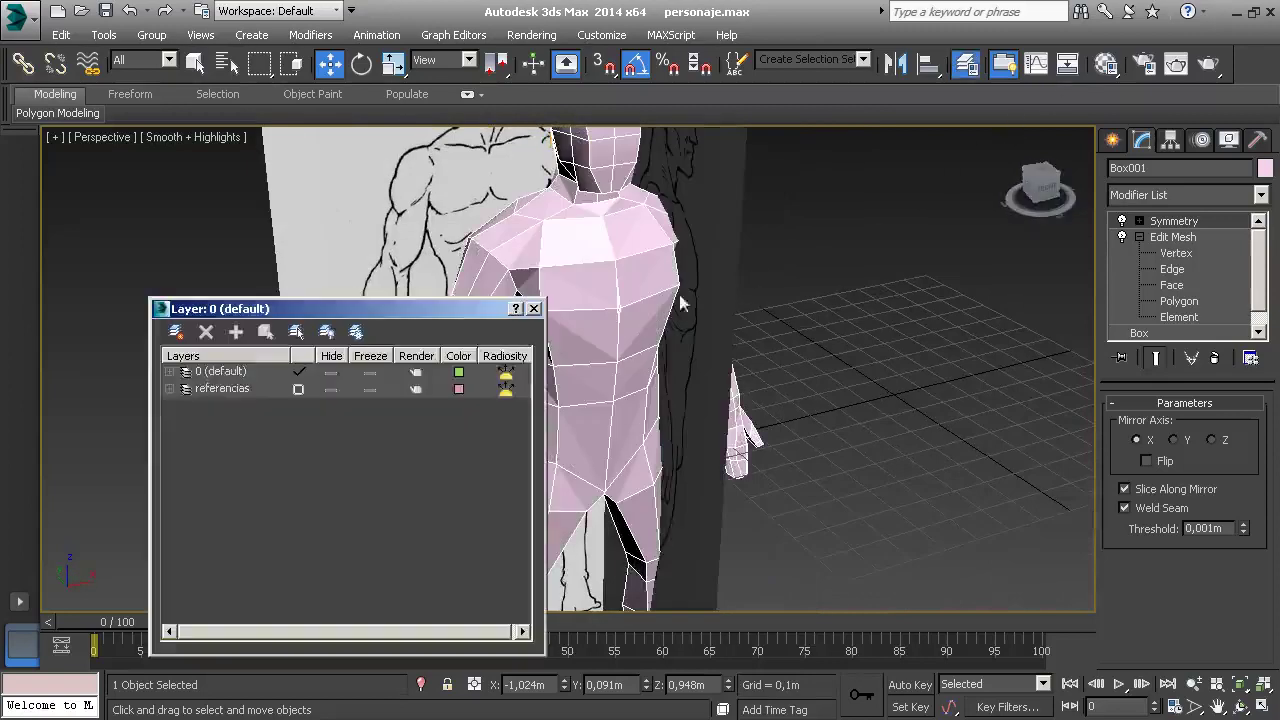
click(331, 389)
click(535, 310)
Resume vertex editing, nudge a torso vertex, and restore the four-view layout.
click(1176, 253)
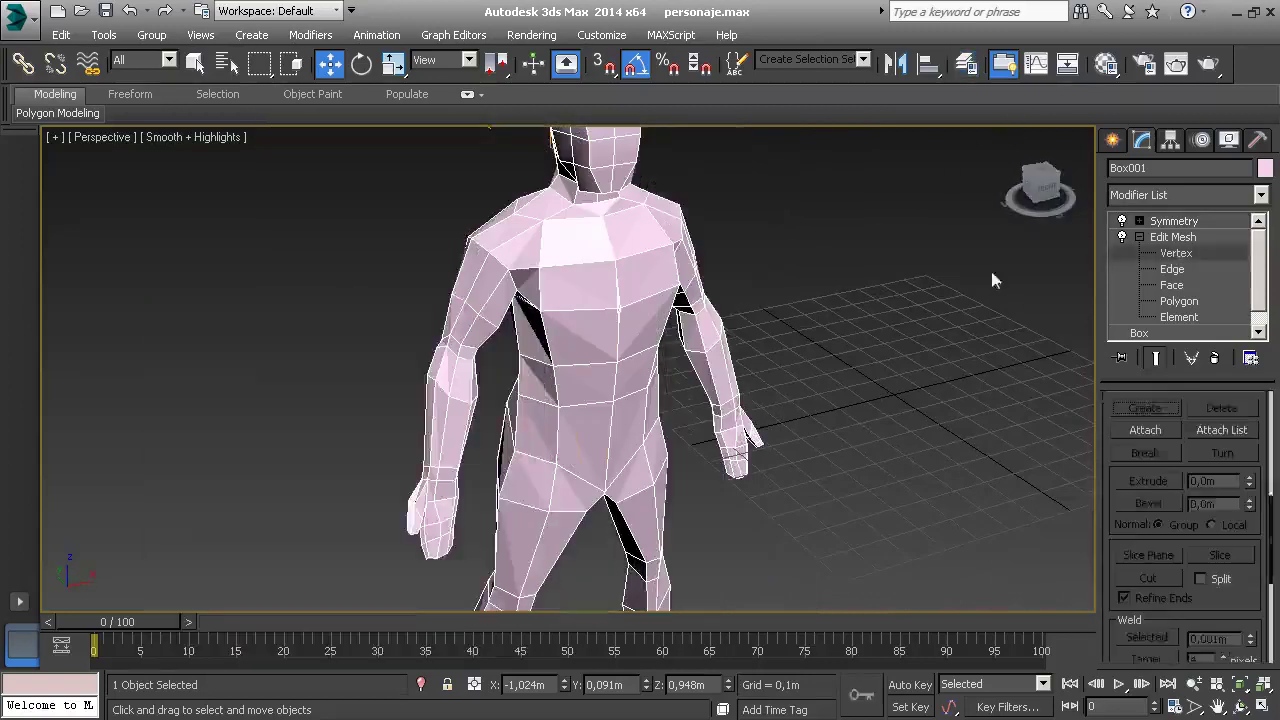
mouse_move(991, 277)
alt+middle_down()
mouse_move(620, 503)
mouse_move(697, 470)
alt+middle_up()
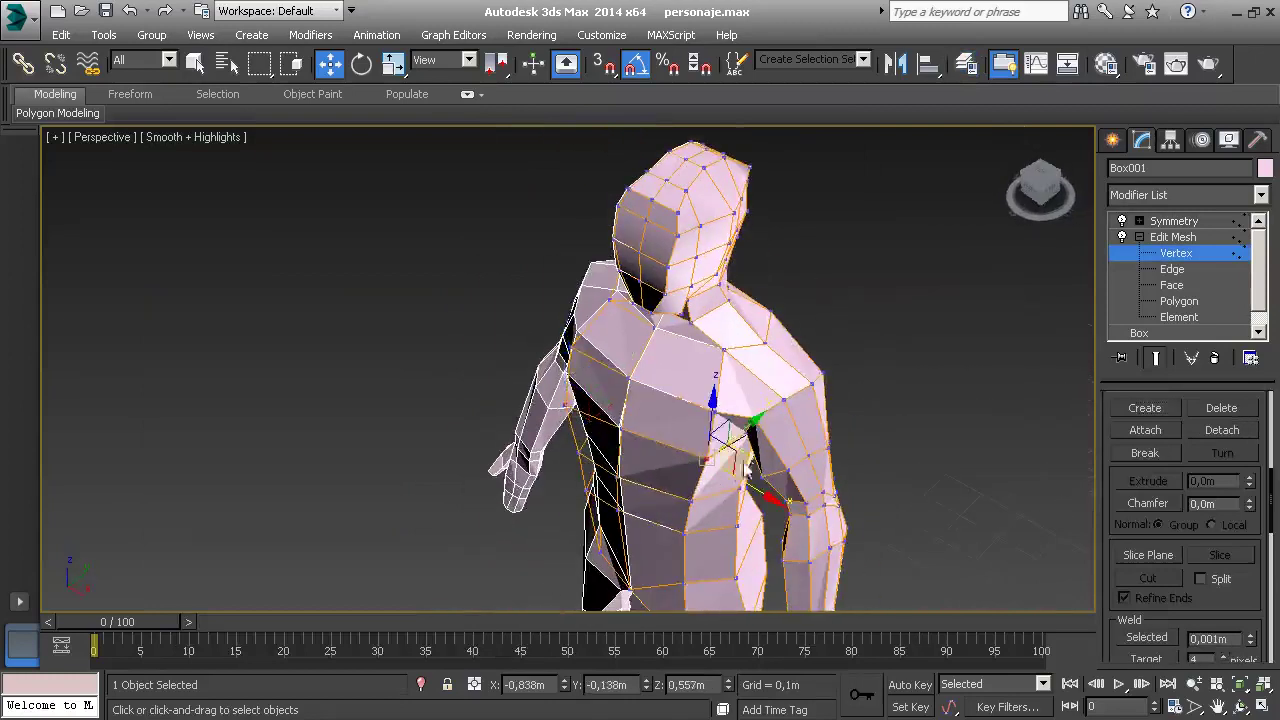
drag(744, 463, 749, 458)
mouse_move(750, 462)
alt+middle_down()
mouse_move(657, 343)
mouse_move(670, 350)
alt+middle_up()
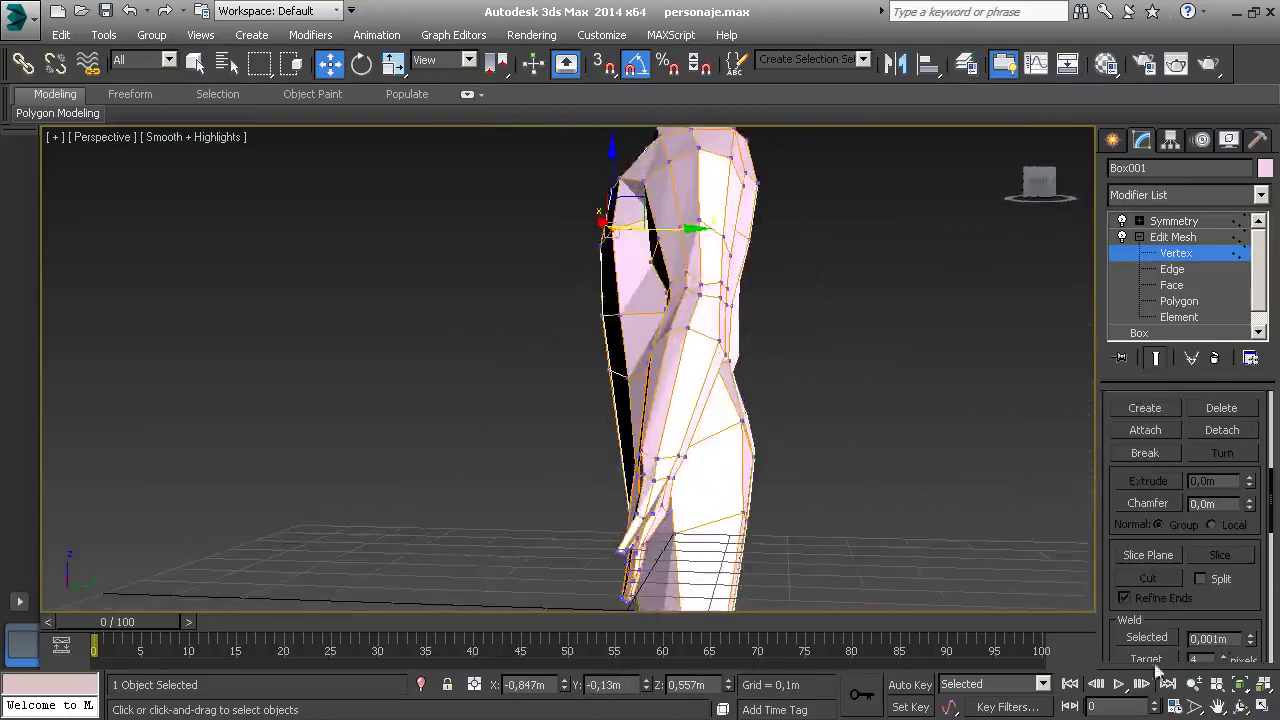
click(1263, 706)
Unhide the 'referencias' layer so the reference sketches show again.
click(958, 63)
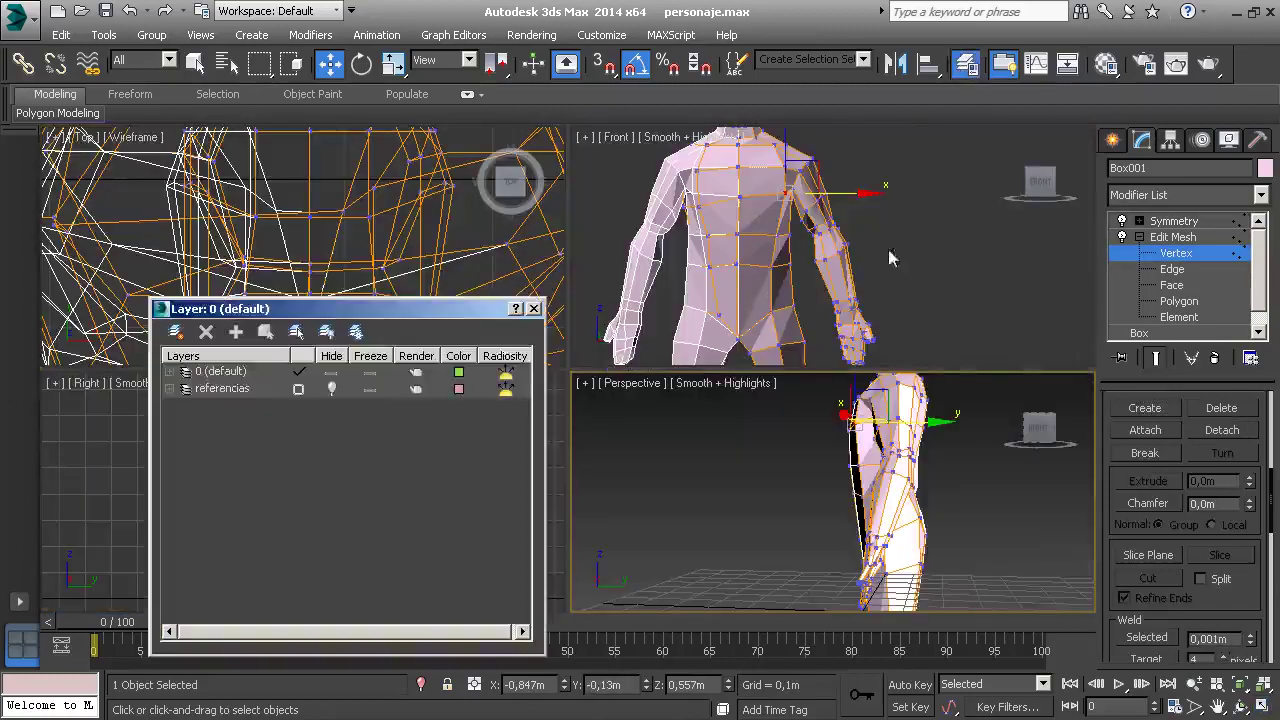
click(333, 390)
click(534, 308)
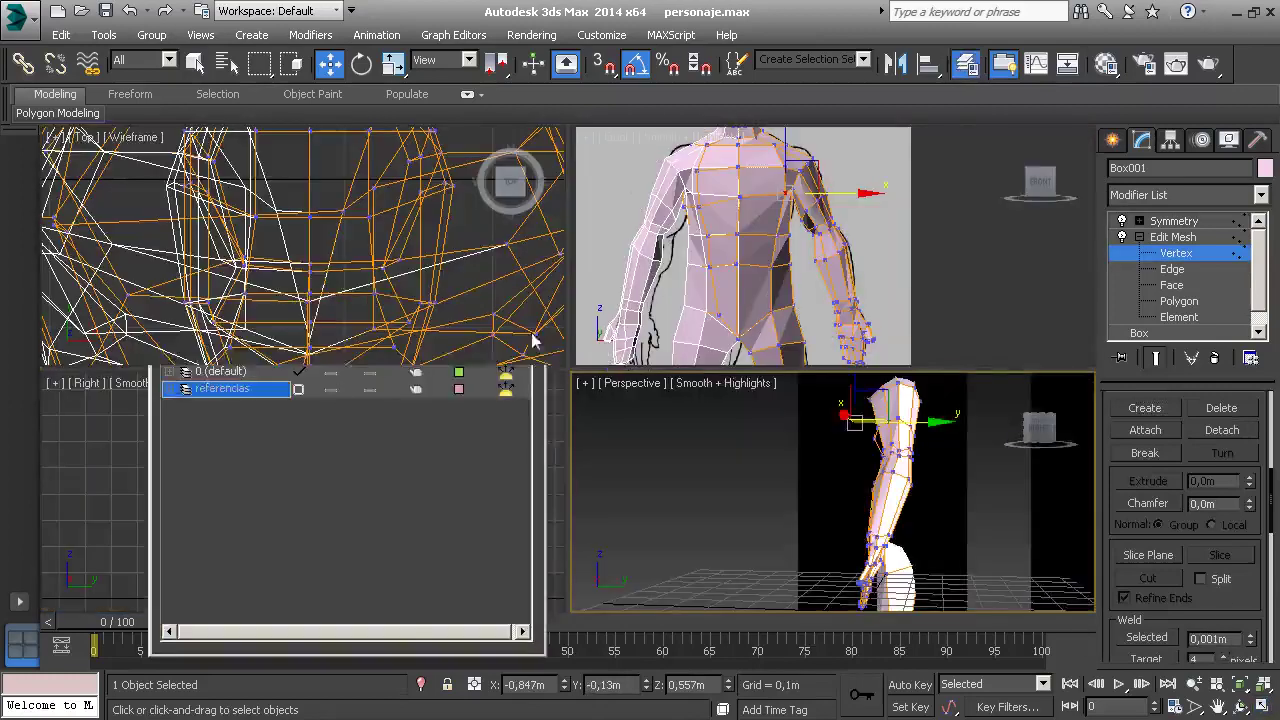
scroll(771, 457, up, 3)
middle_drag(395, 497, 395, 459)
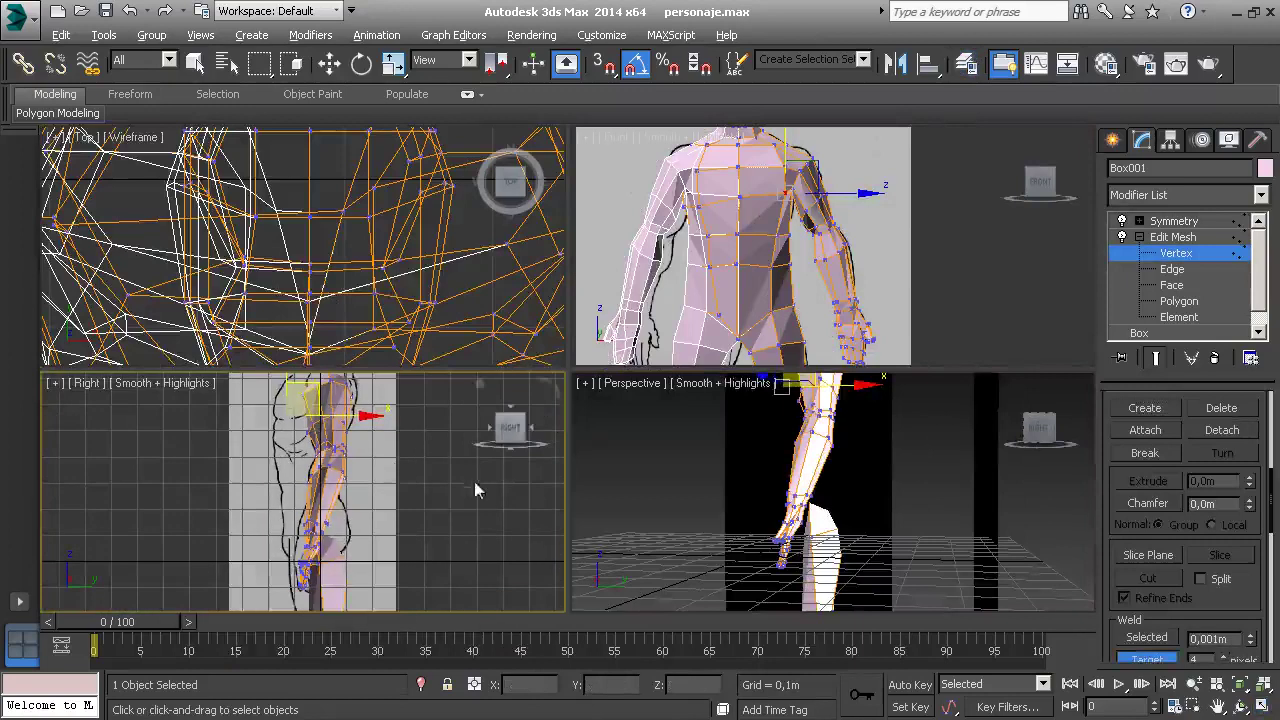
Select the 'perfil' plane and slide it along X to -1,112.
click(1190, 256)
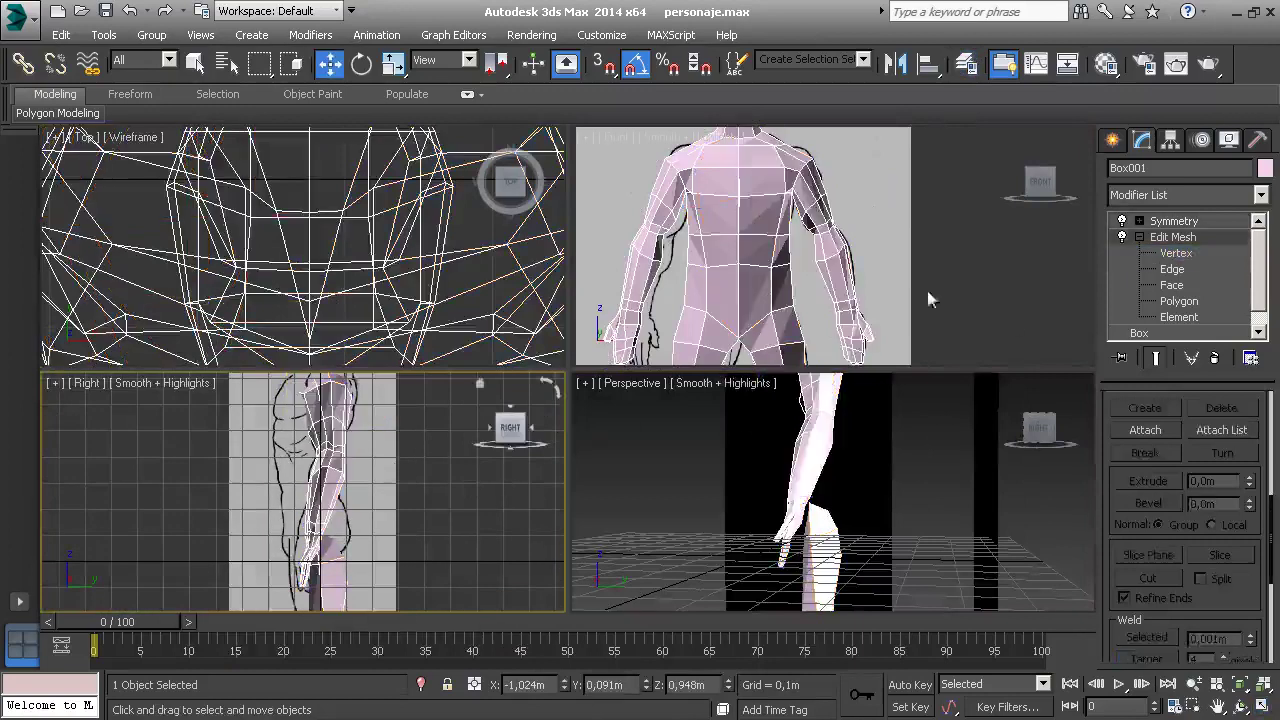
click(836, 497)
alt+middle_drag(836, 497, 848, 505)
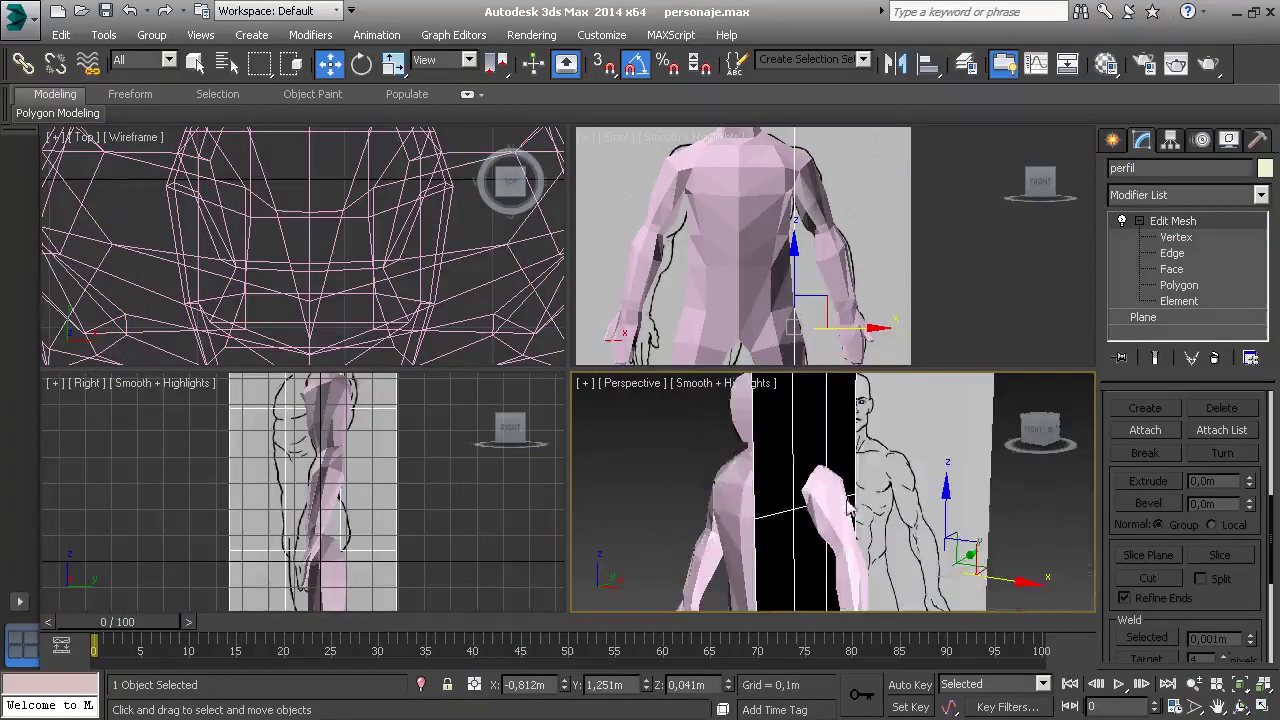
drag(1010, 590, 960, 585)
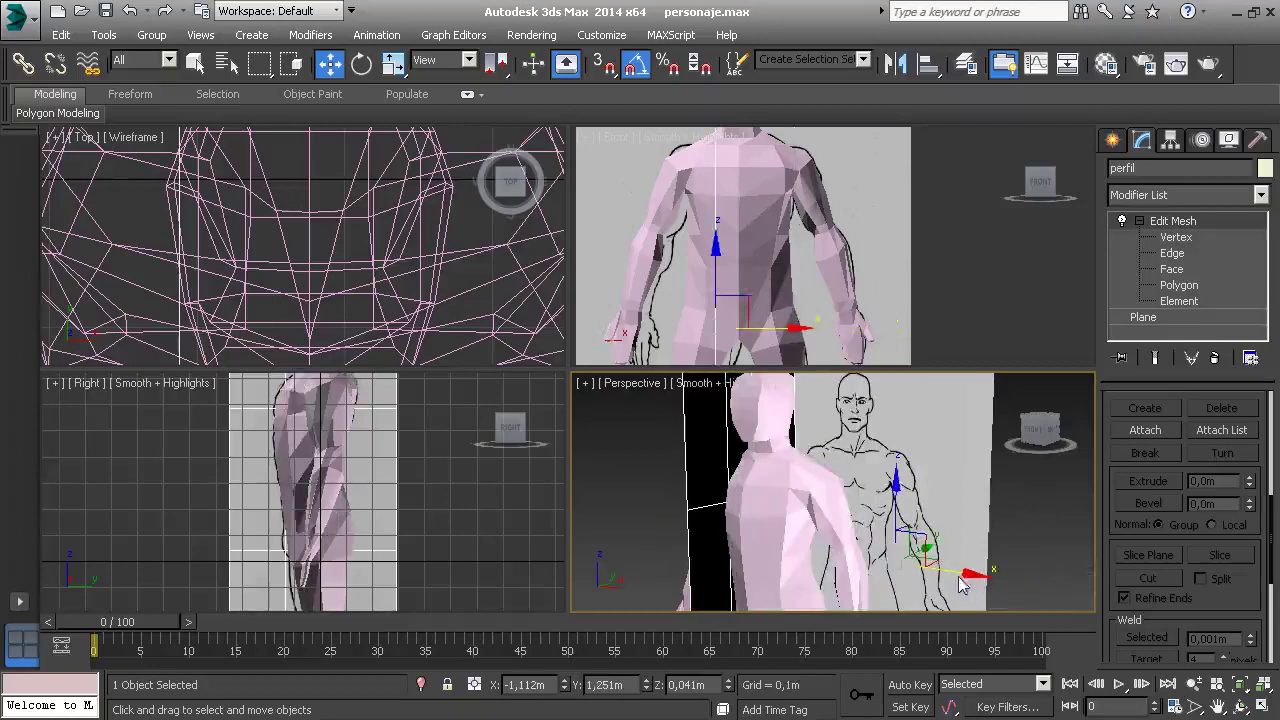
Maximize the Right view and reselect the Box001 character mesh.
middle_drag(450, 512, 422, 446)
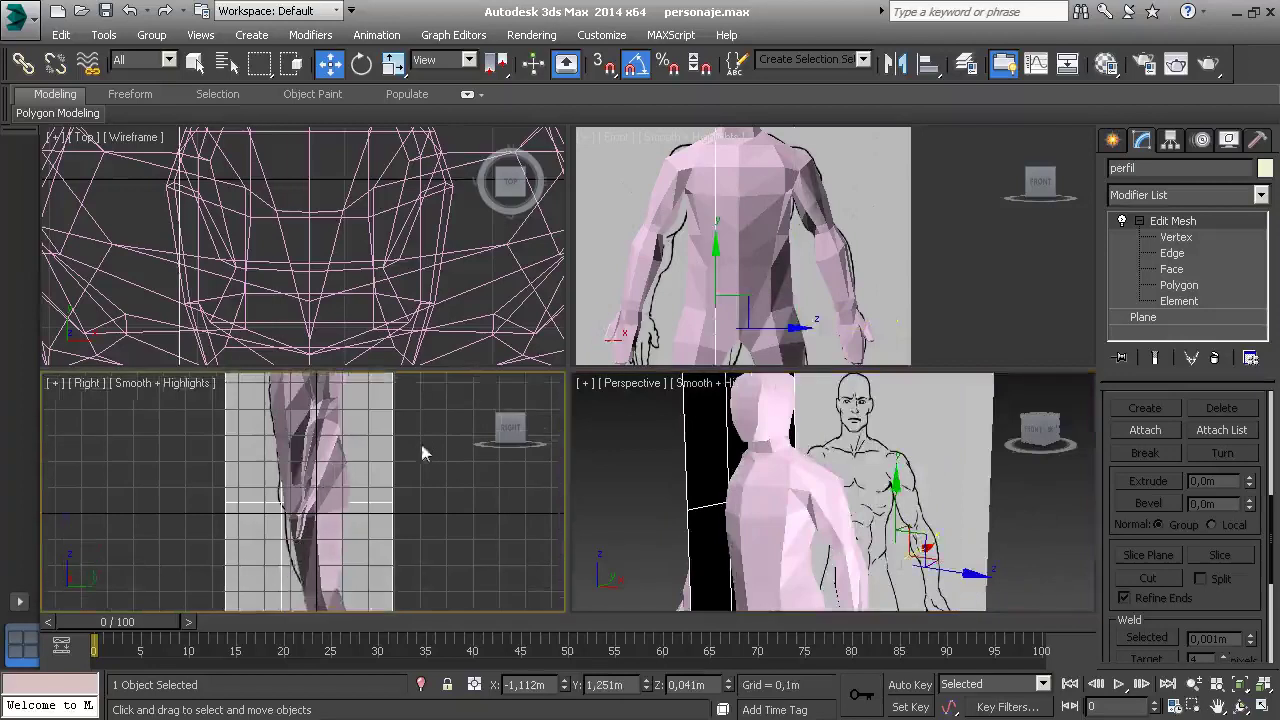
click(1264, 707)
click(1176, 237)
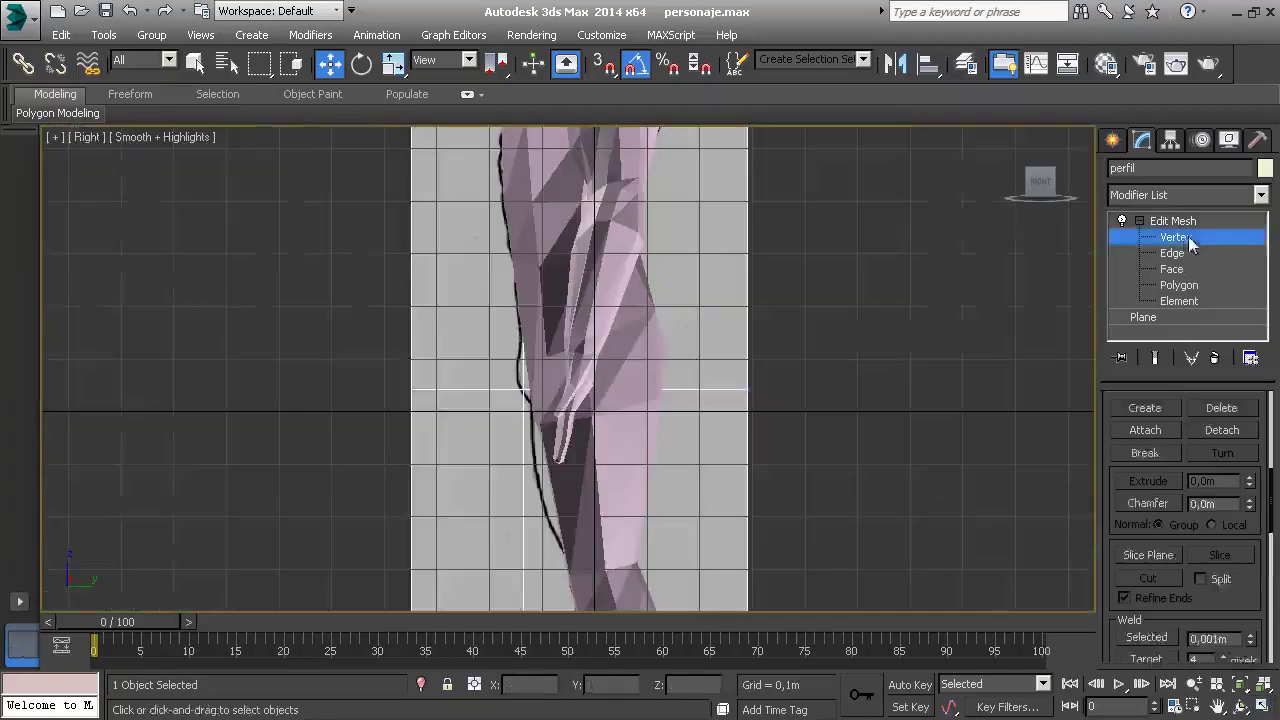
click(1176, 237)
click(648, 357)
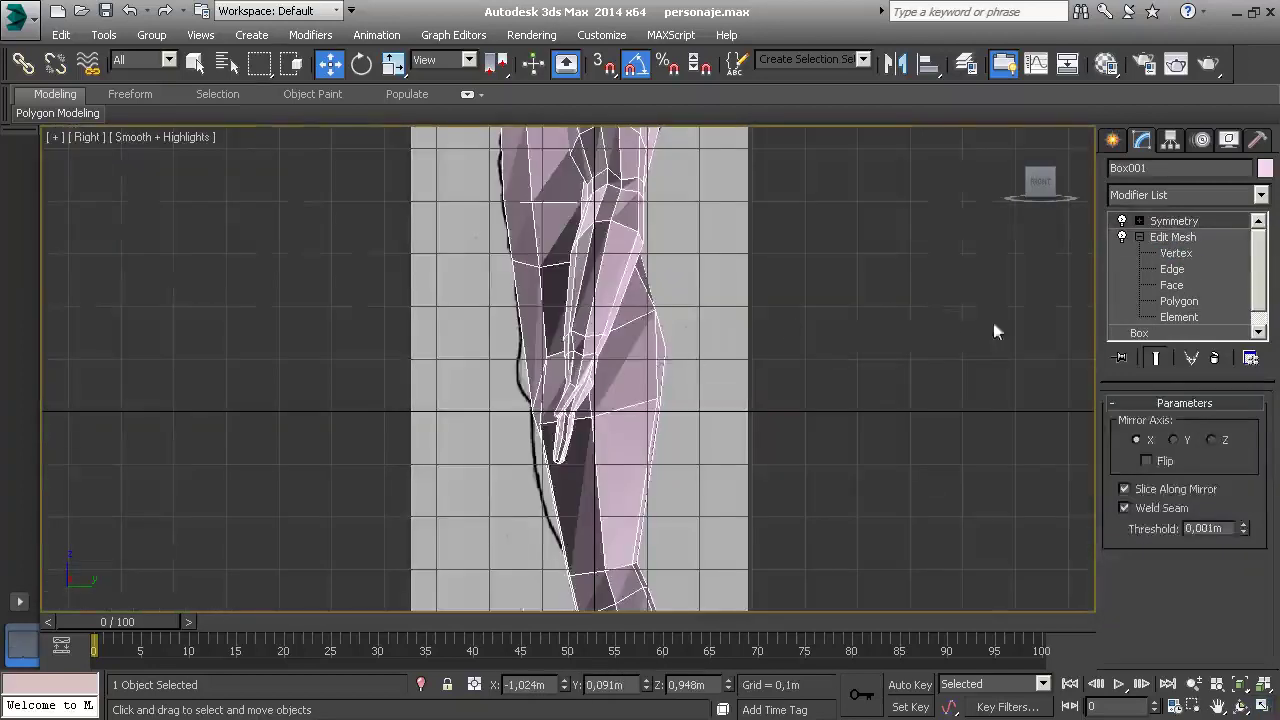
With See-Through on, pull the knee vertices onto the side sketch's leg outline, then exit to four views.
click(1163, 258)
mouse_move(654, 437)
middle_down()
mouse_move(651, 286)
mouse_move(655, 352)
middle_up()
key(alt+x)
drag(688, 298, 674, 302)
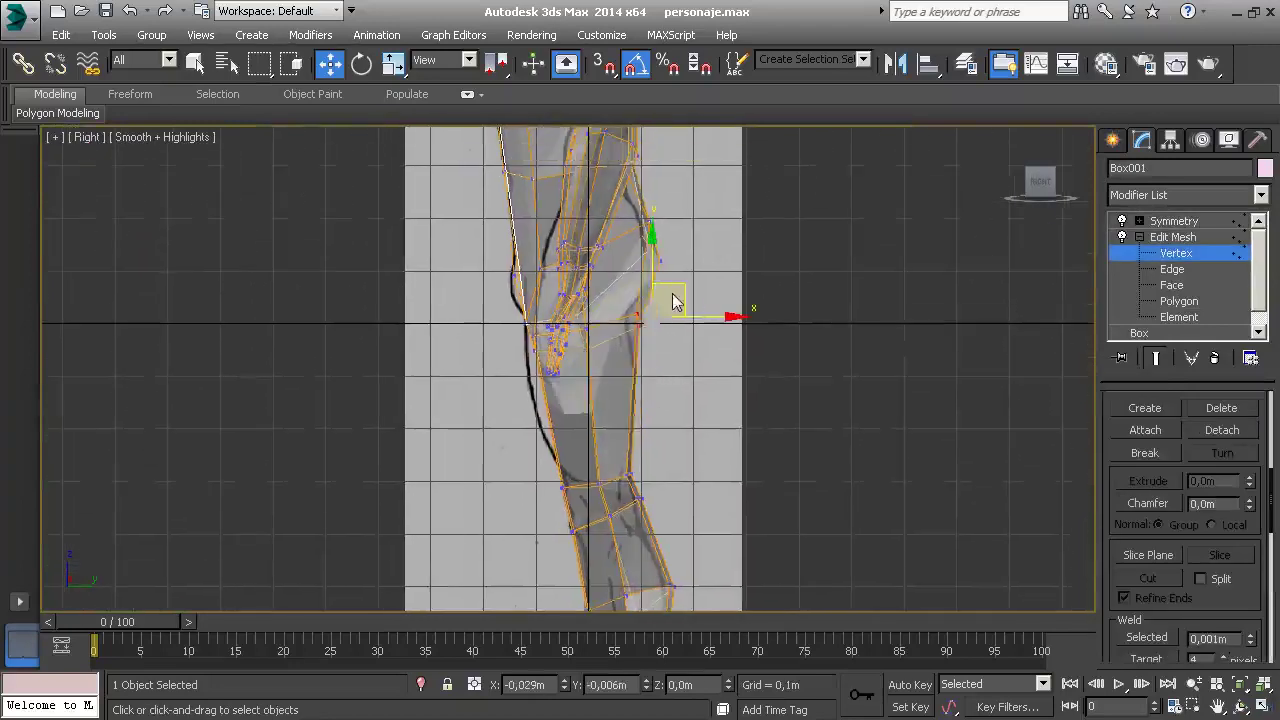
mouse_move(671, 328)
middle_down()
mouse_move(651, 366)
mouse_move(646, 320)
mouse_move(563, 343)
mouse_move(583, 360)
mouse_move(576, 440)
middle_up()
scroll(576, 465, down, 2)
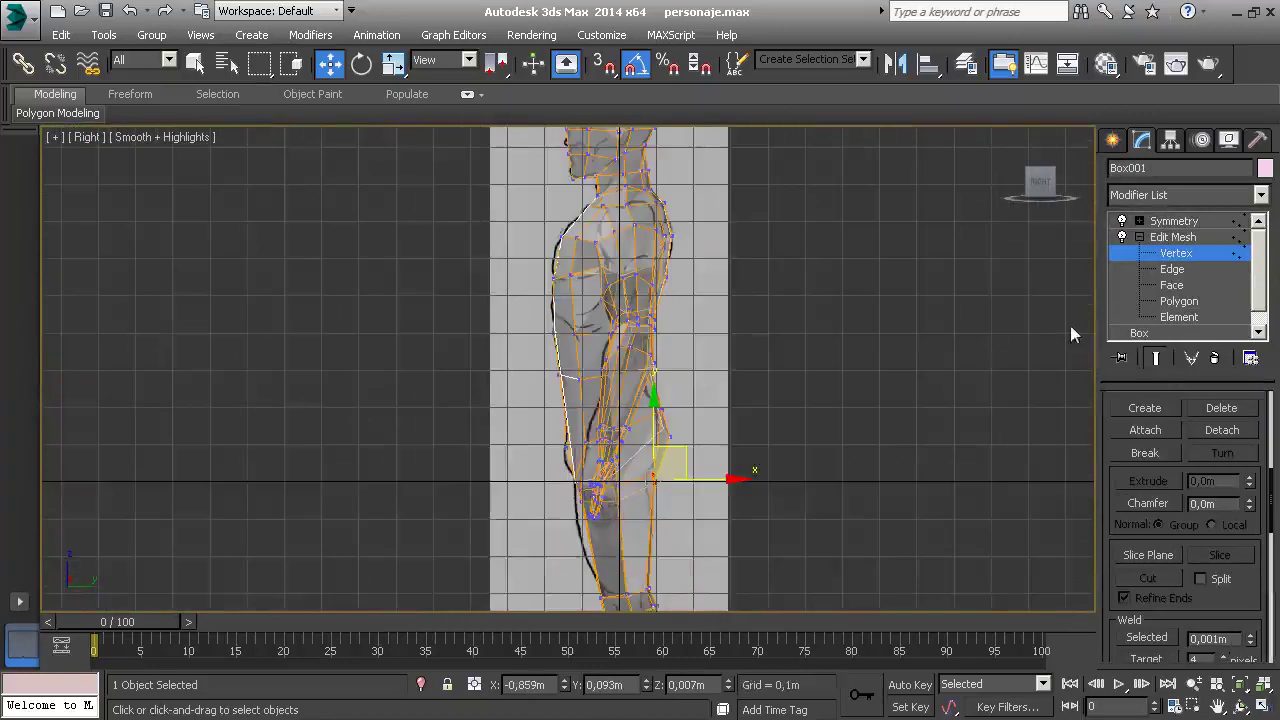
click(1196, 254)
middle_drag(784, 336, 744, 338)
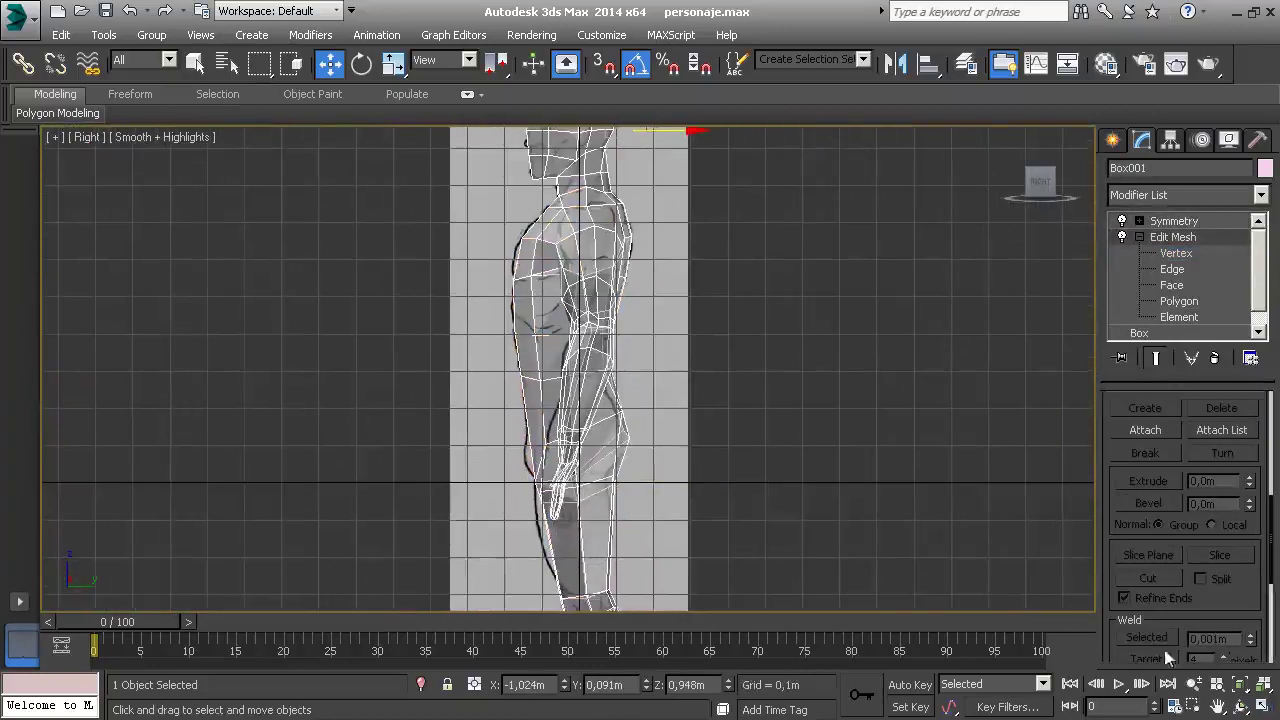
click(1262, 706)
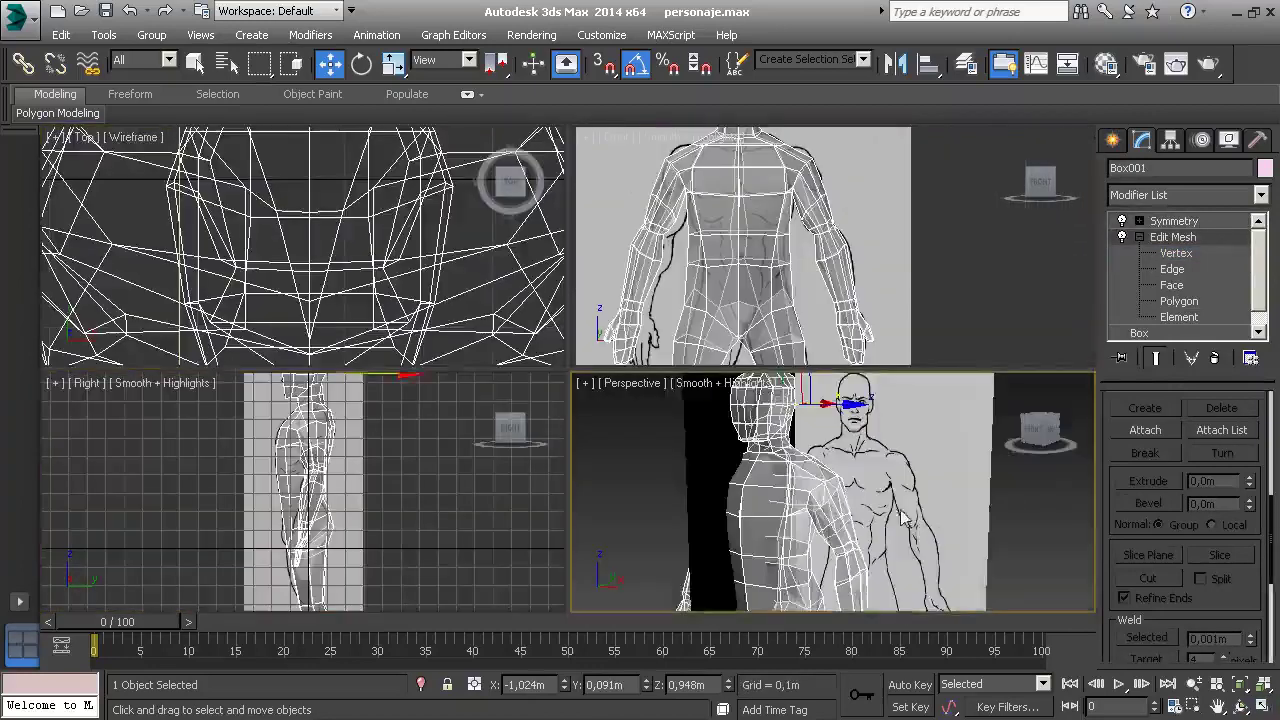
Maximize the Perspective view and orbit to a near-front look beside the front sketch.
click(1262, 706)
scroll(800, 420, down, 4)
scroll(814, 446, up, 2)
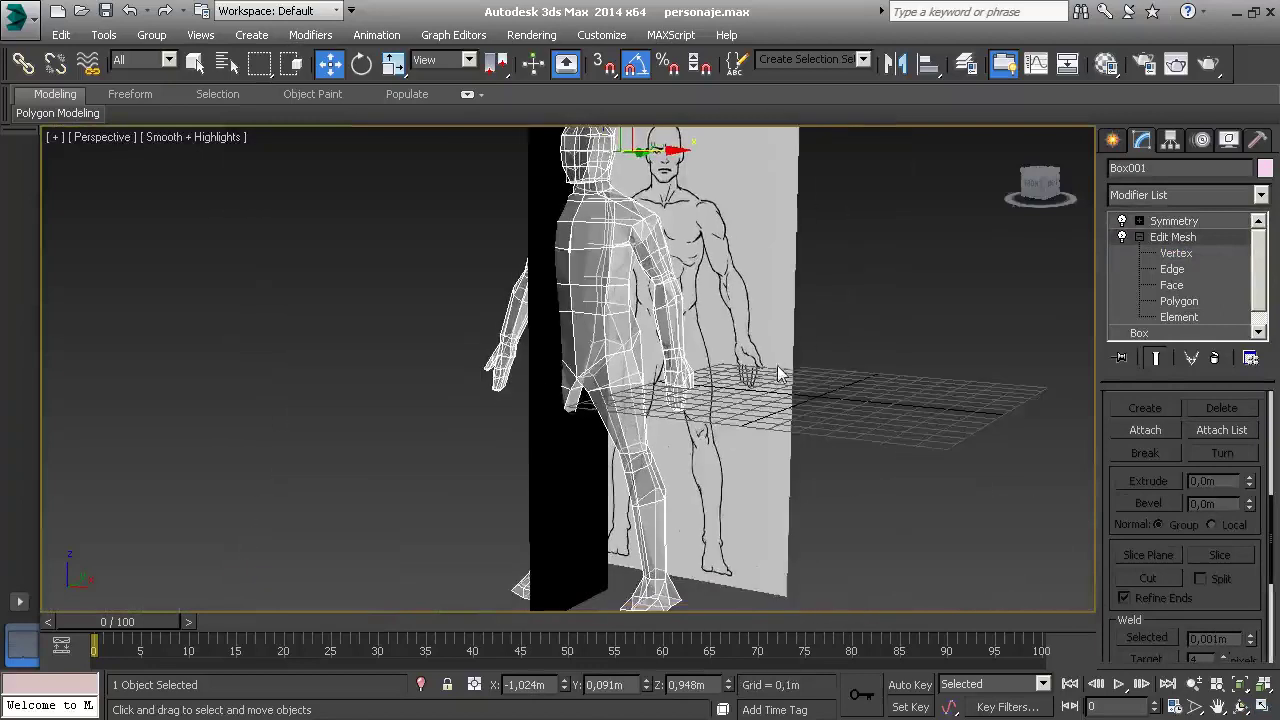
mouse_move(895, 377)
alt+middle_down()
mouse_move(807, 375)
mouse_move(814, 355)
mouse_move(744, 397)
alt+middle_up()
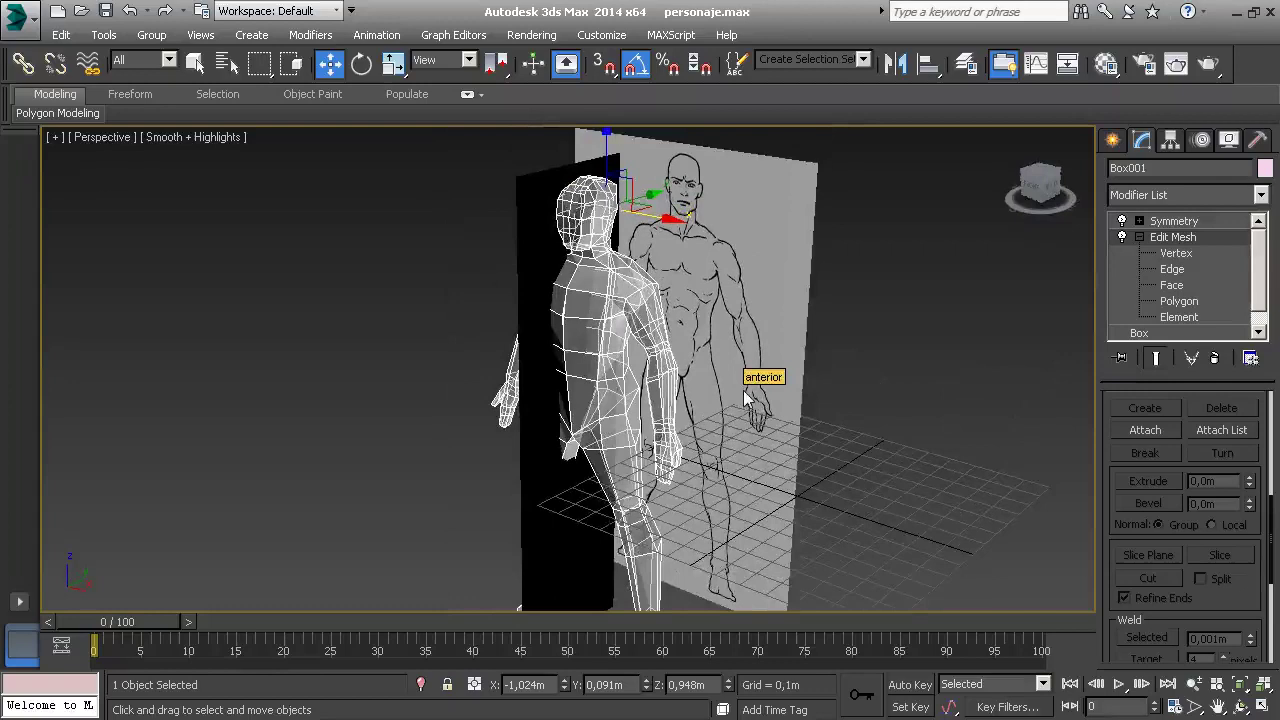